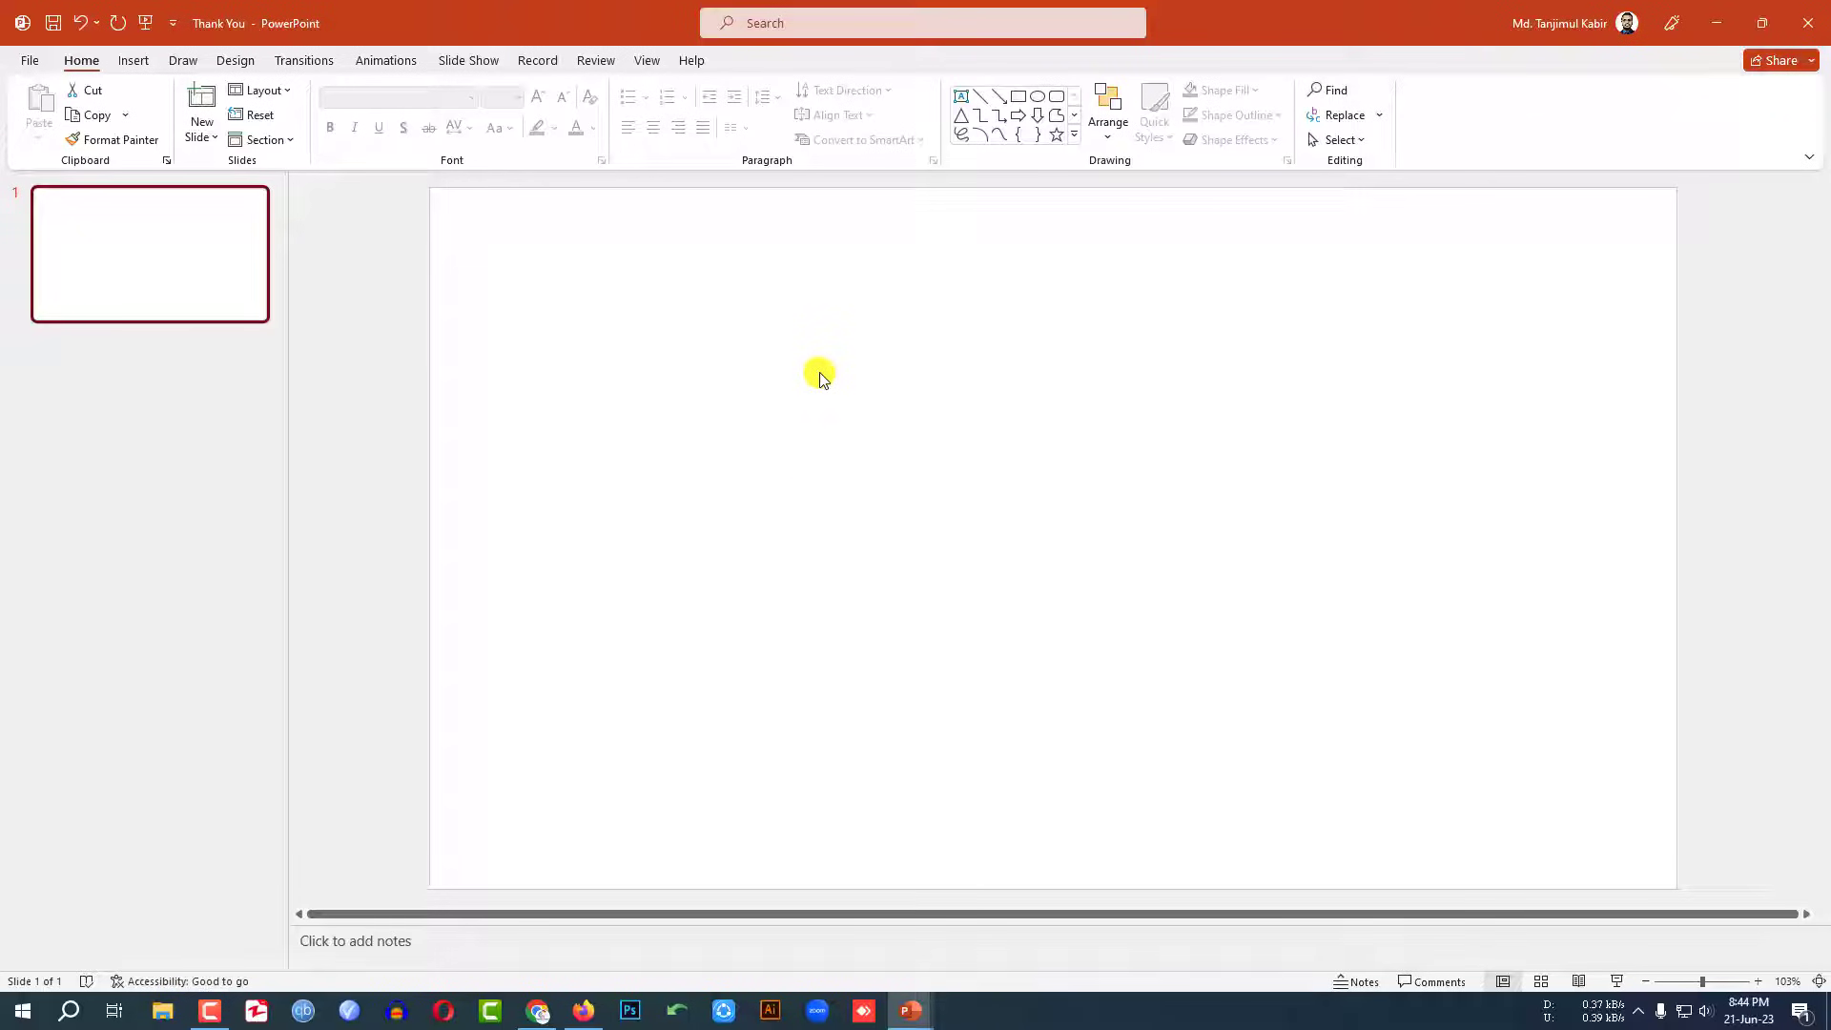
# Draw a large blue rounded square, remove its outline and rotate it 45° into a diamond
pyautogui.click(129, 60)
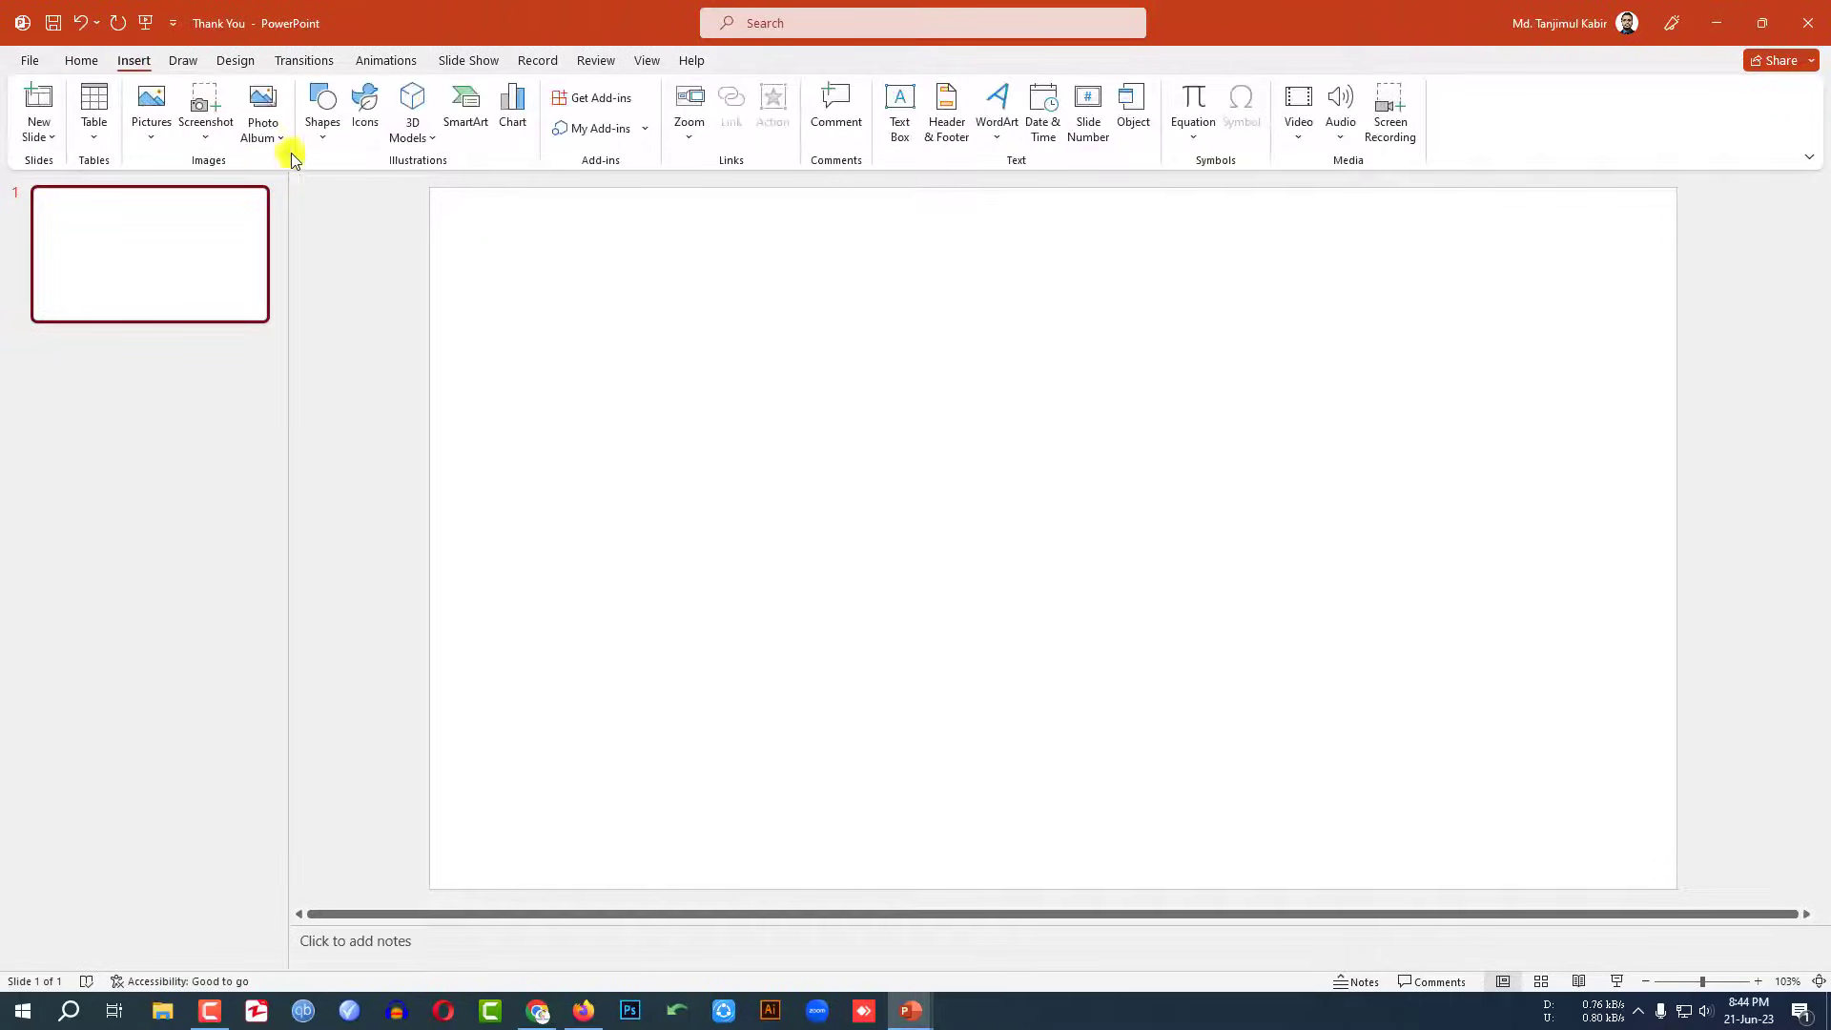
pyautogui.click(322, 107)
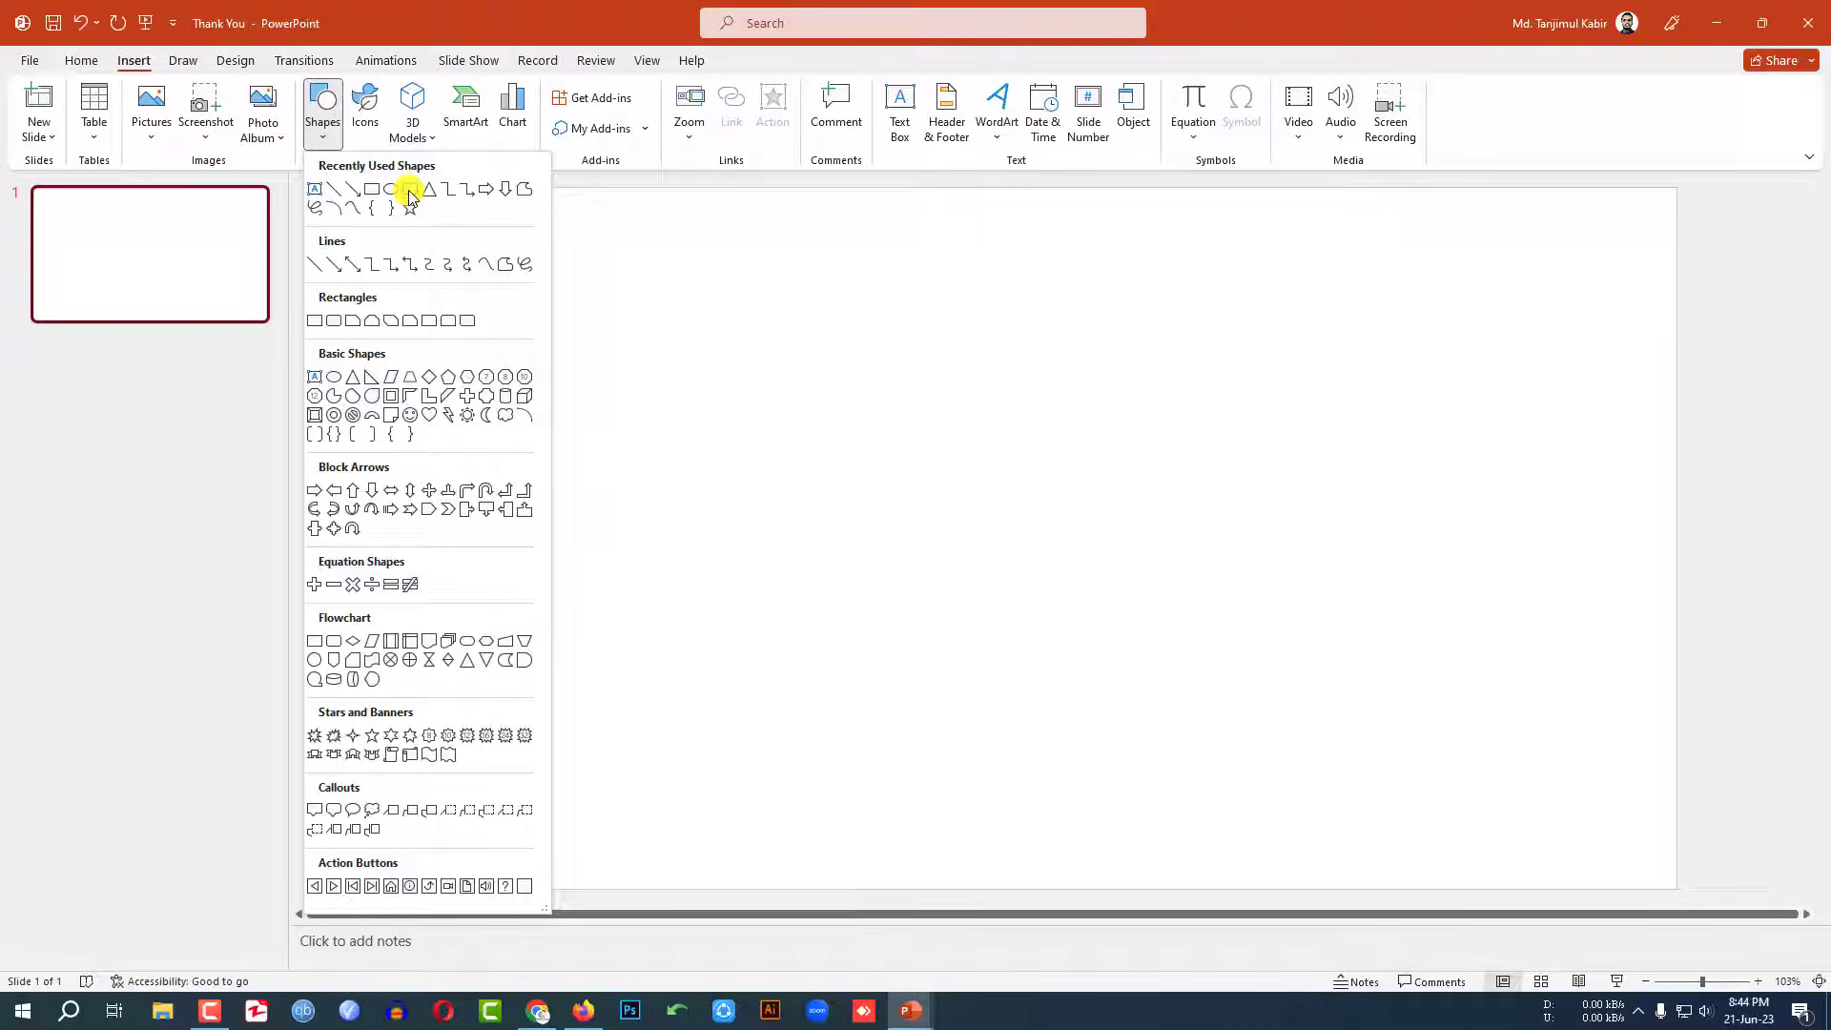
pyautogui.click(409, 190)
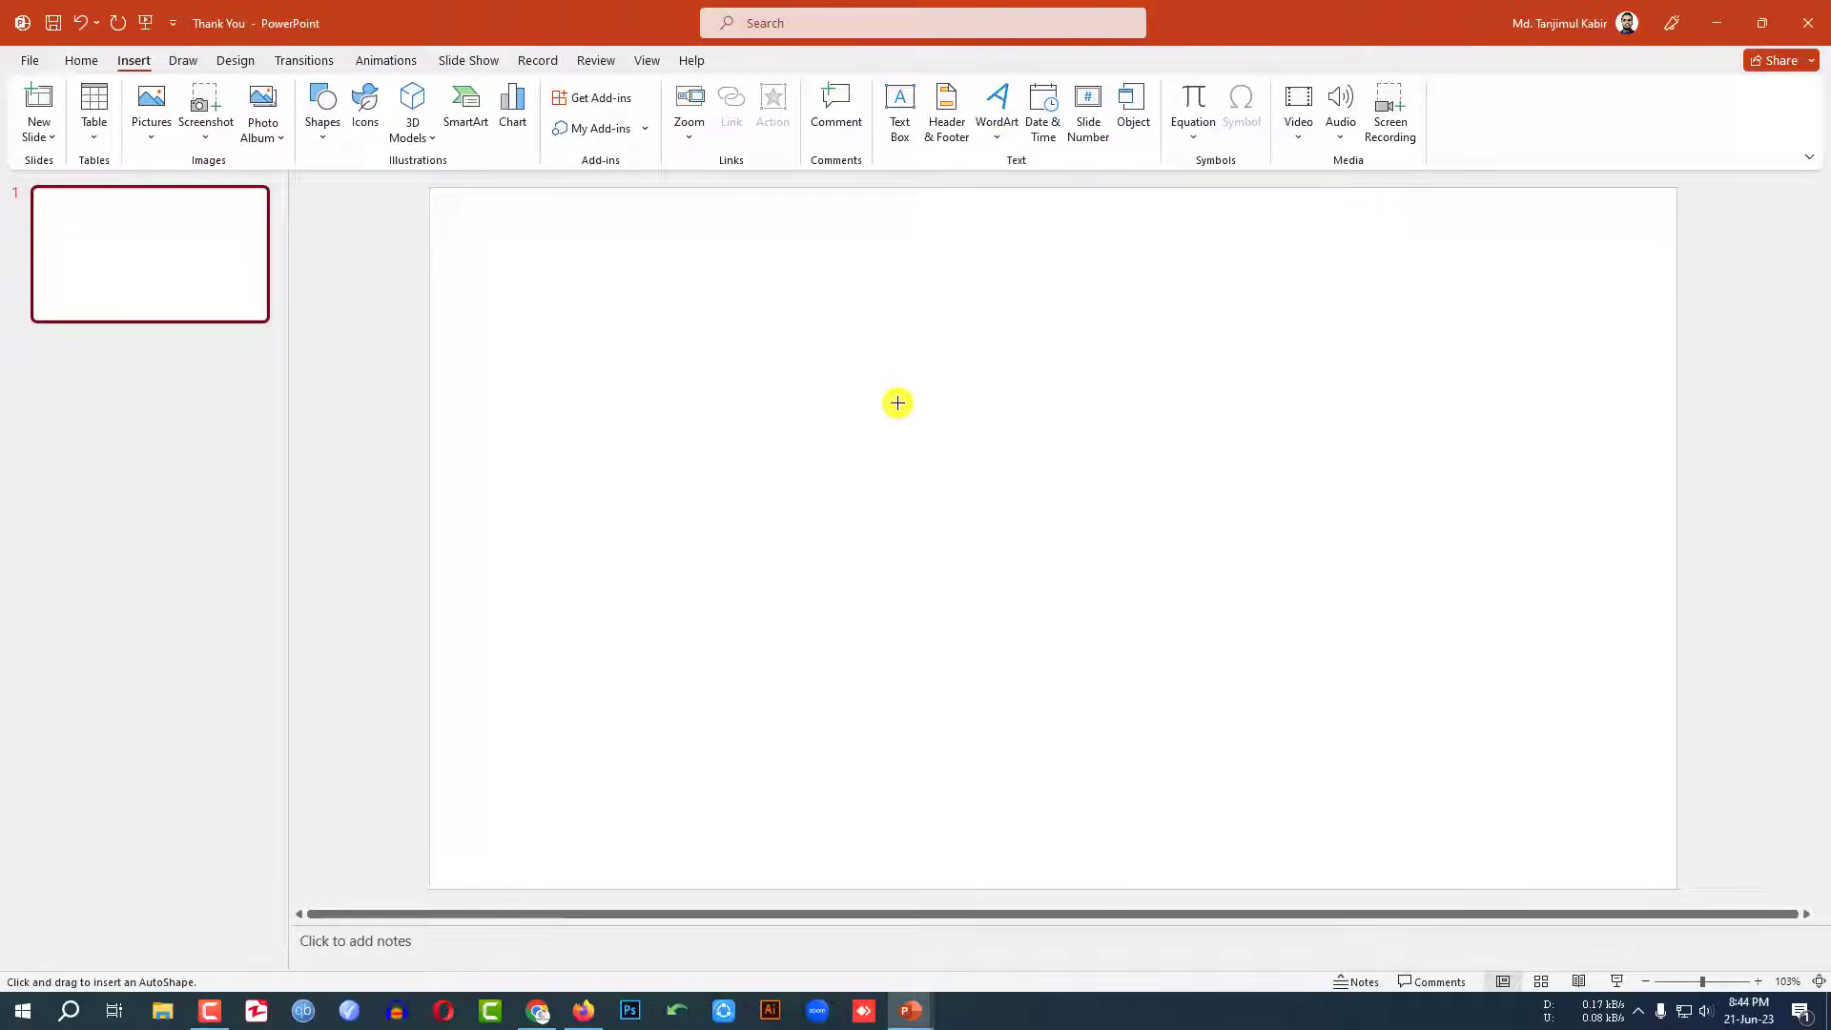
pyautogui.moveTo(880, 413); pyautogui.dragTo(1292, 834)
pyautogui.moveTo(1202, 747)
pyautogui.mouseDown()
pyautogui.moveTo(1096, 610)
pyautogui.moveTo(1125, 652)
pyautogui.moveTo(1162, 649)
pyautogui.mouseUp()
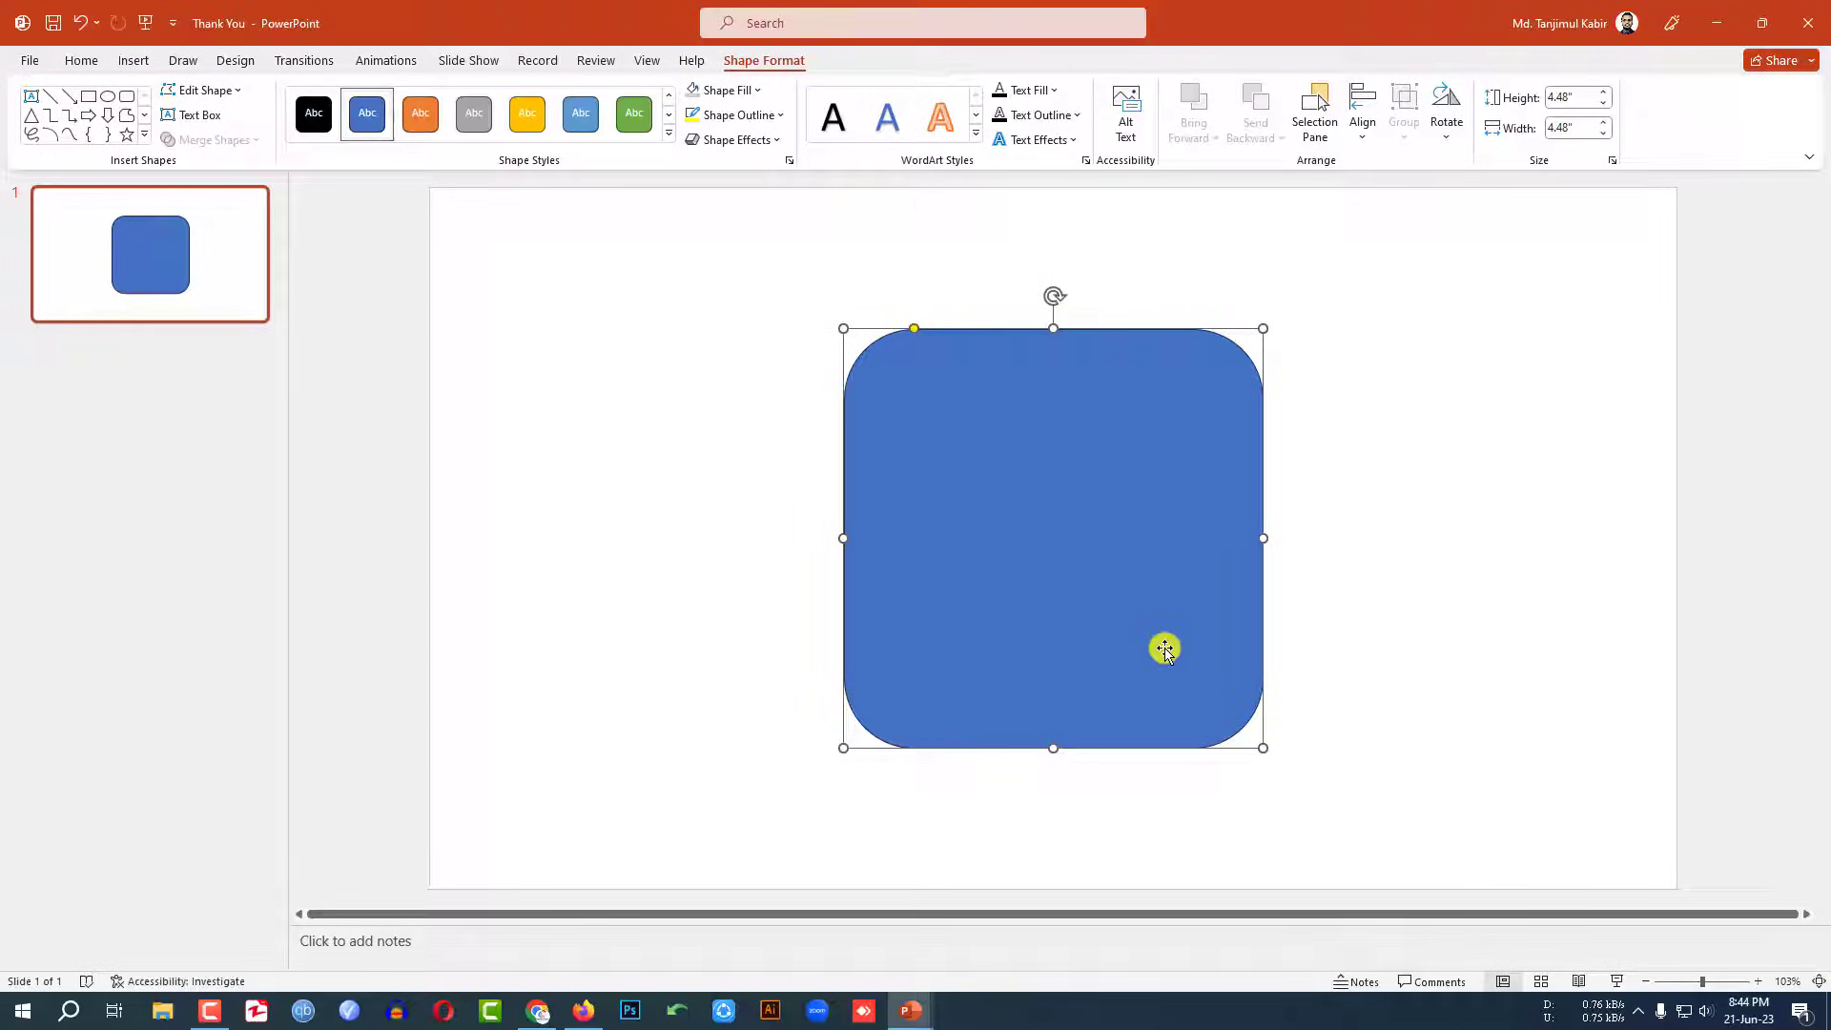
pyautogui.click(777, 118)
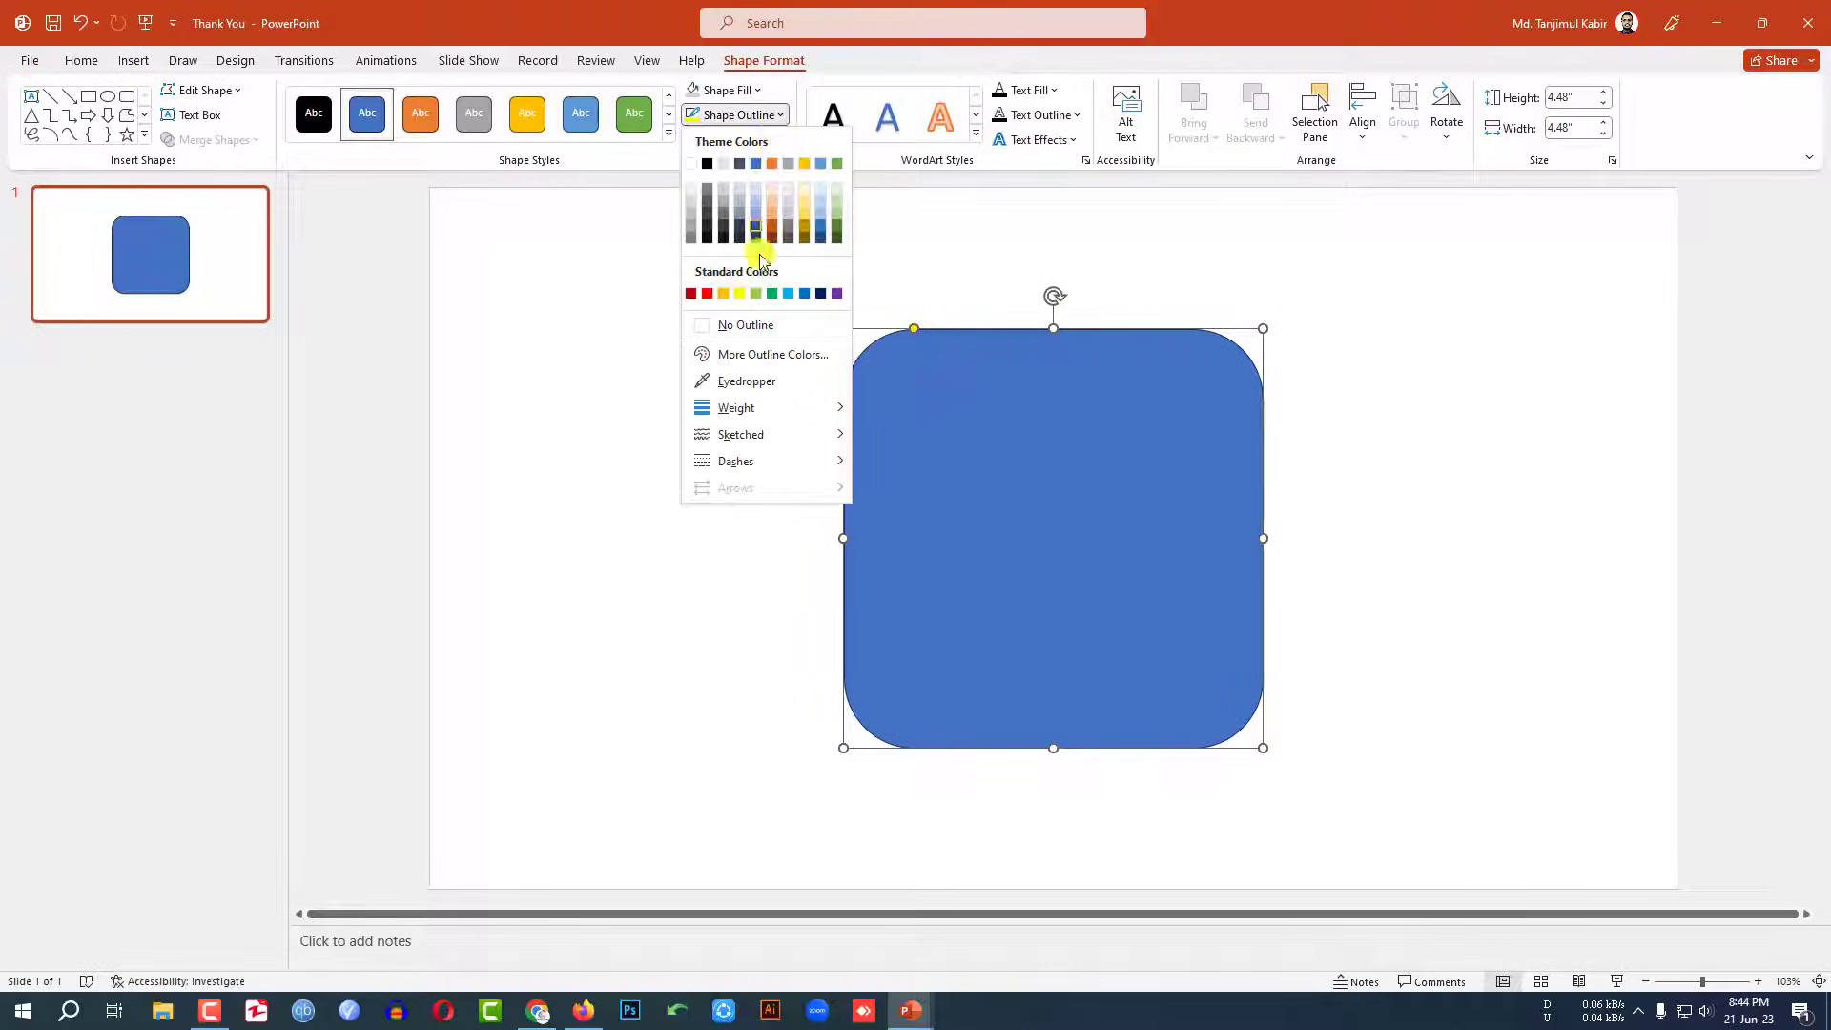
pyautogui.click(756, 327)
pyautogui.moveTo(1050, 292); pyautogui.dragTo(1257, 360)
# Copy the diamond to its left, shrink the copy and set it against the big diamond
pyautogui.click(1368, 660)
pyautogui.click(1173, 560)
pyautogui.moveTo(1173, 560); pyautogui.dragTo(766, 526)
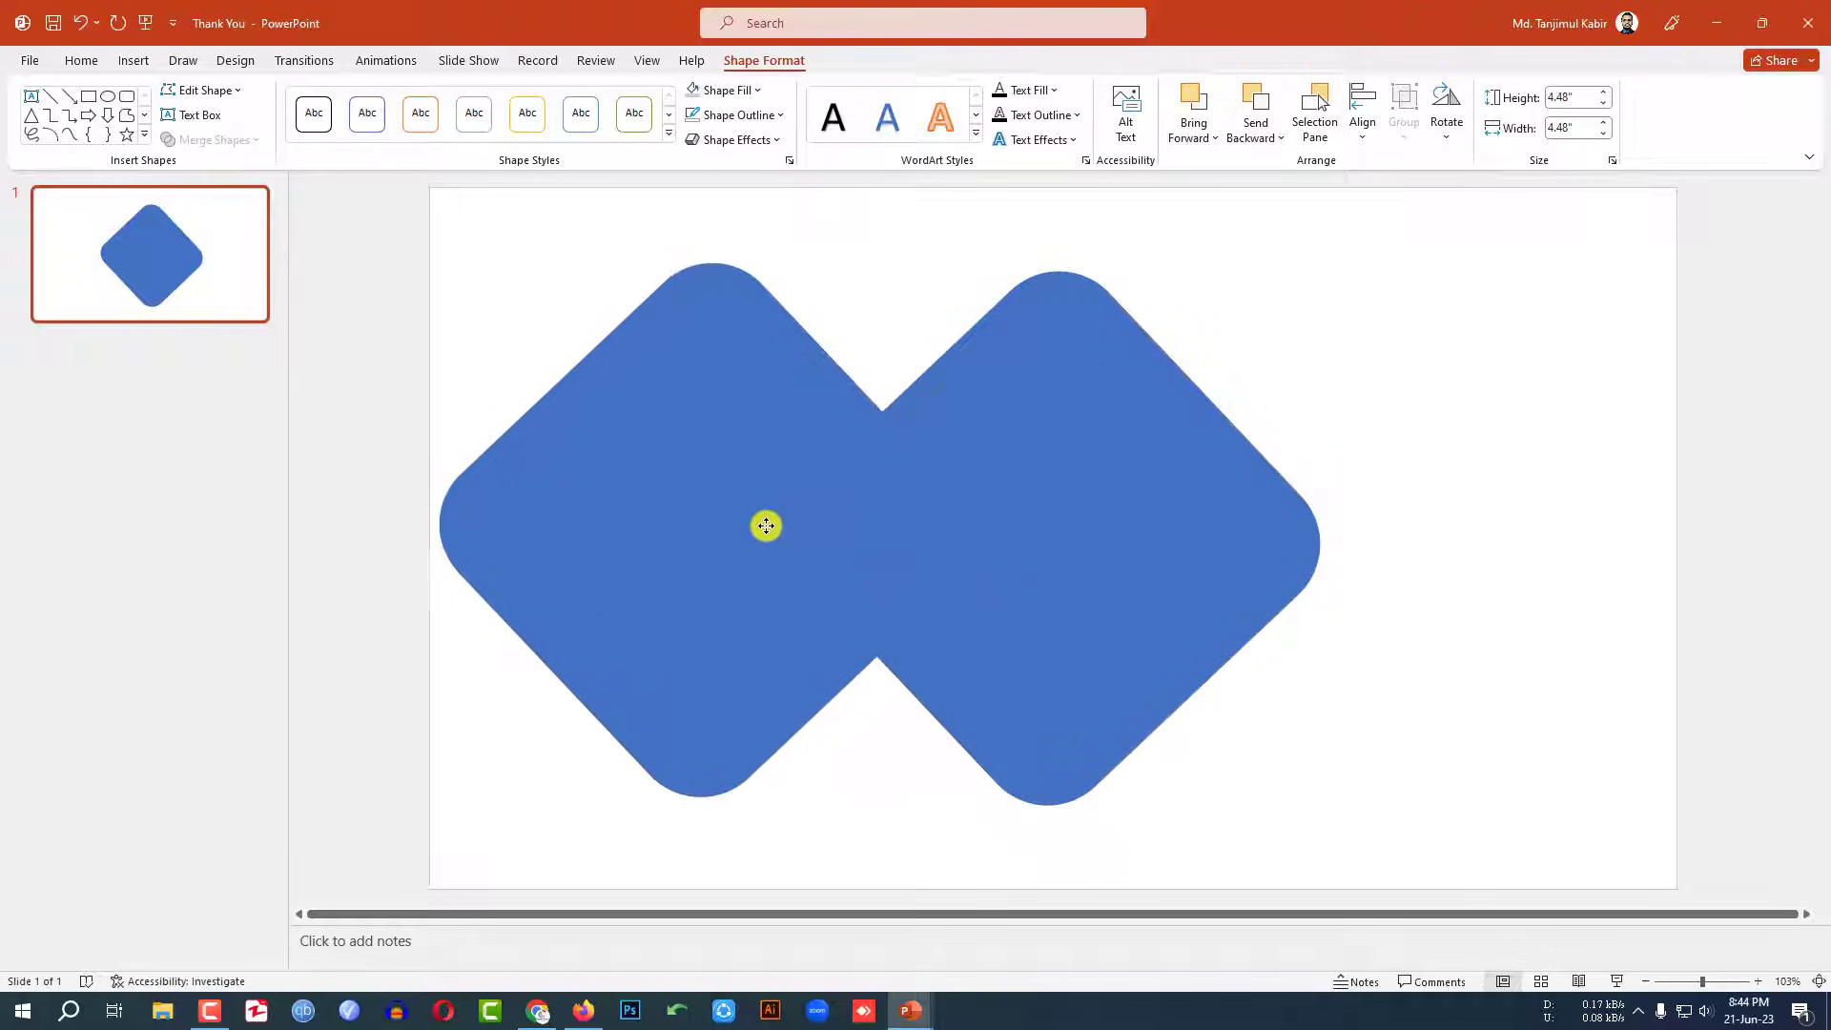
pyautogui.moveTo(712, 233); pyautogui.dragTo(712, 615)
pyautogui.moveTo(750, 725); pyautogui.dragTo(731, 616)
# Add a third small diamond, group the row of three and copy it to the big diamond's right
pyautogui.hotkey('ctrl', 'd')
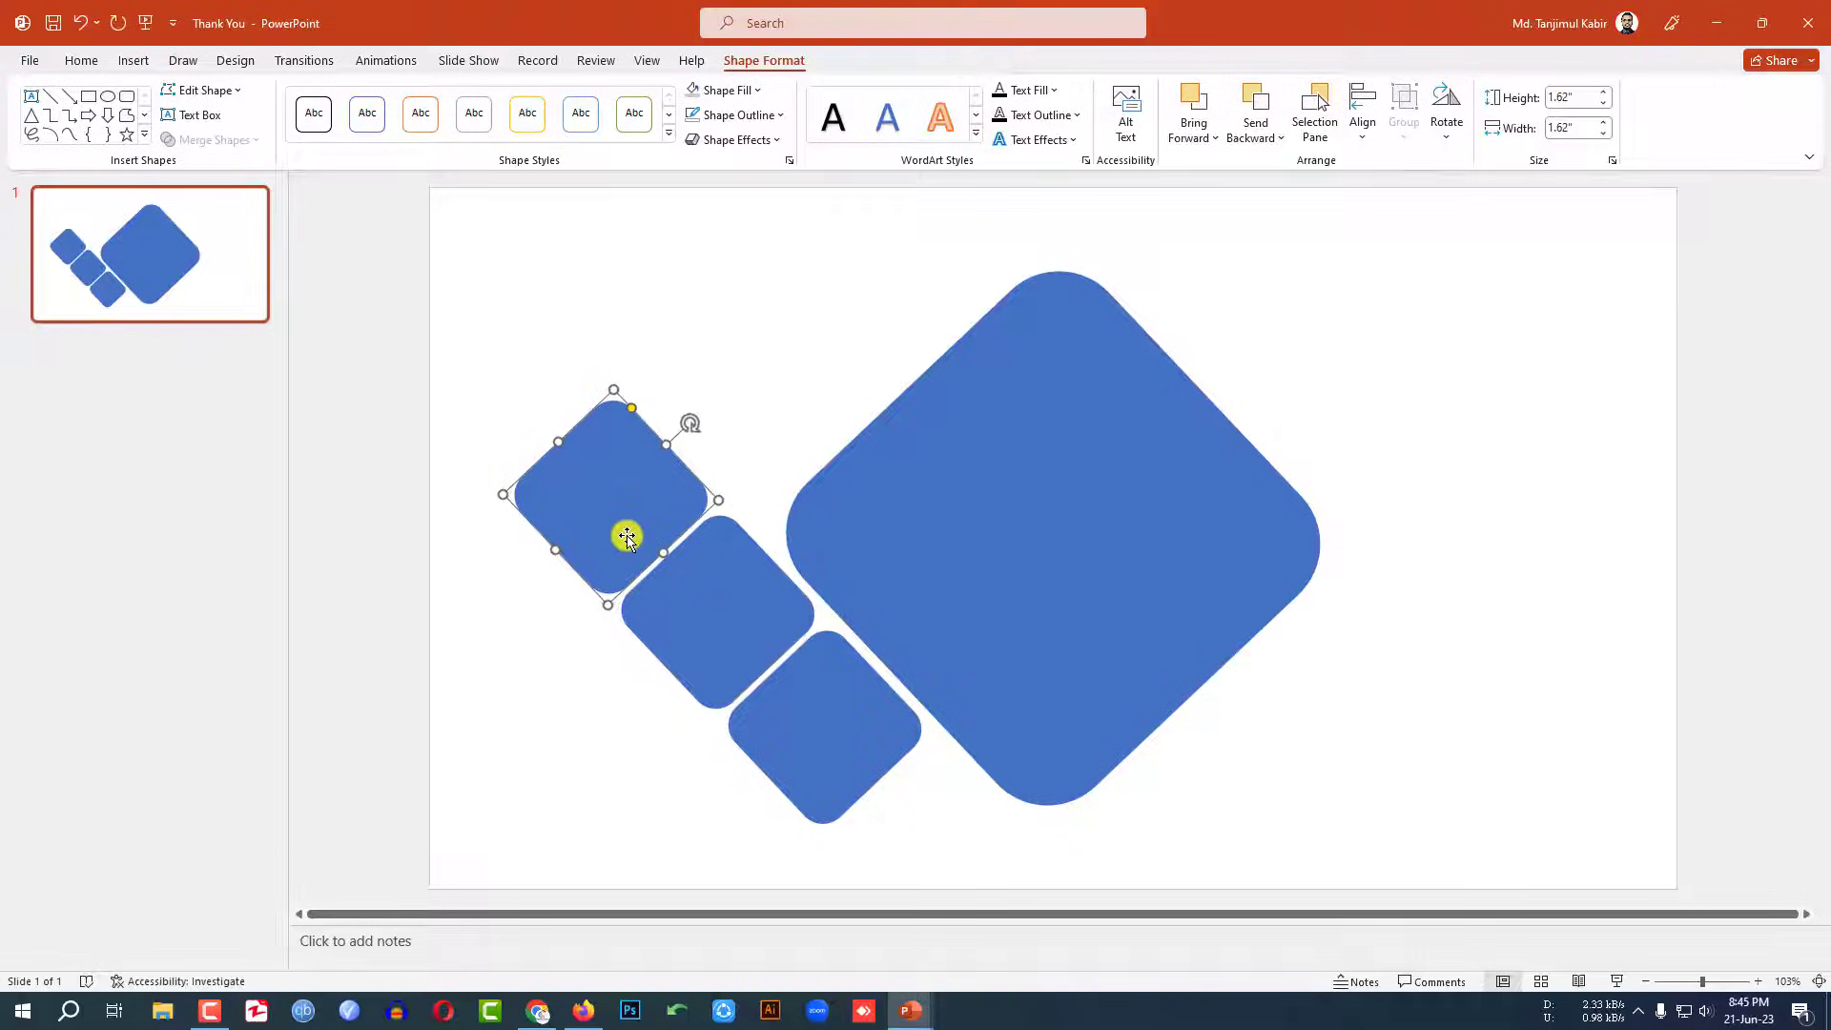
pyautogui.click(634, 732)
pyautogui.click(789, 747)
pyautogui.keyDown('shift'); pyautogui.click(707, 642); pyautogui.keyUp('shift')
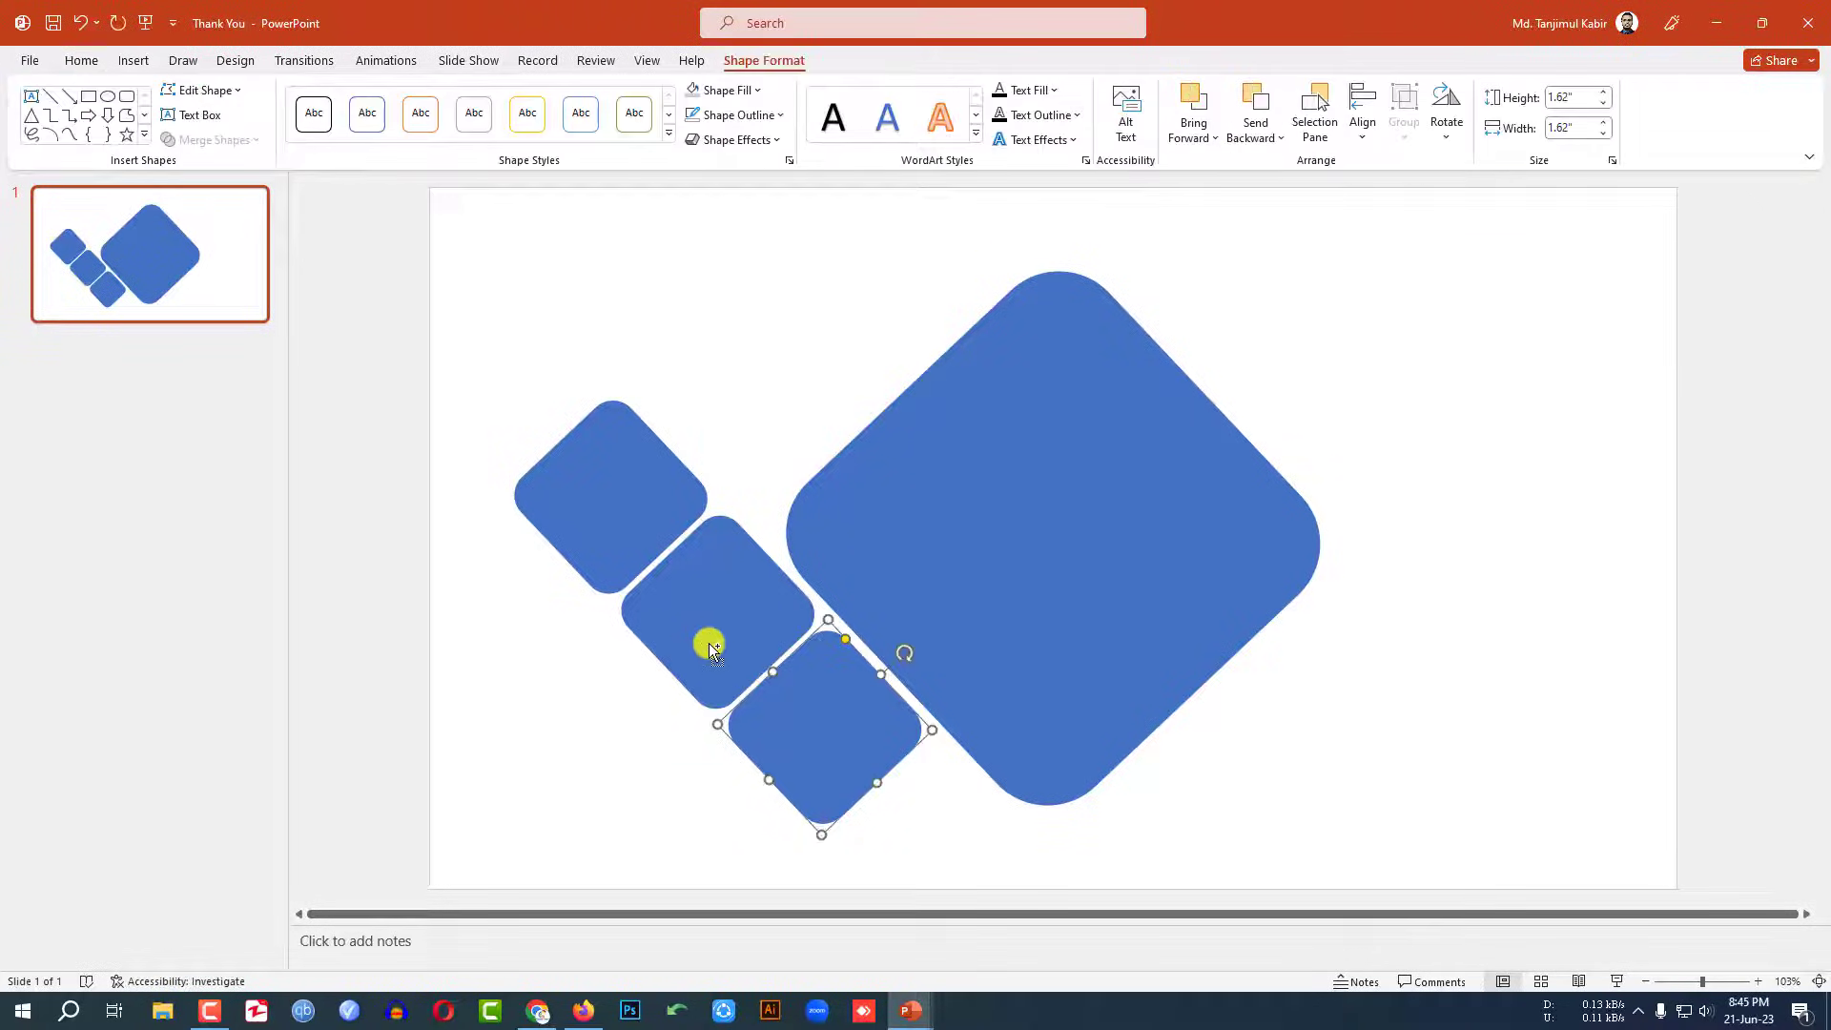
pyautogui.keyDown('shift'); pyautogui.click(621, 516); pyautogui.keyUp('shift')
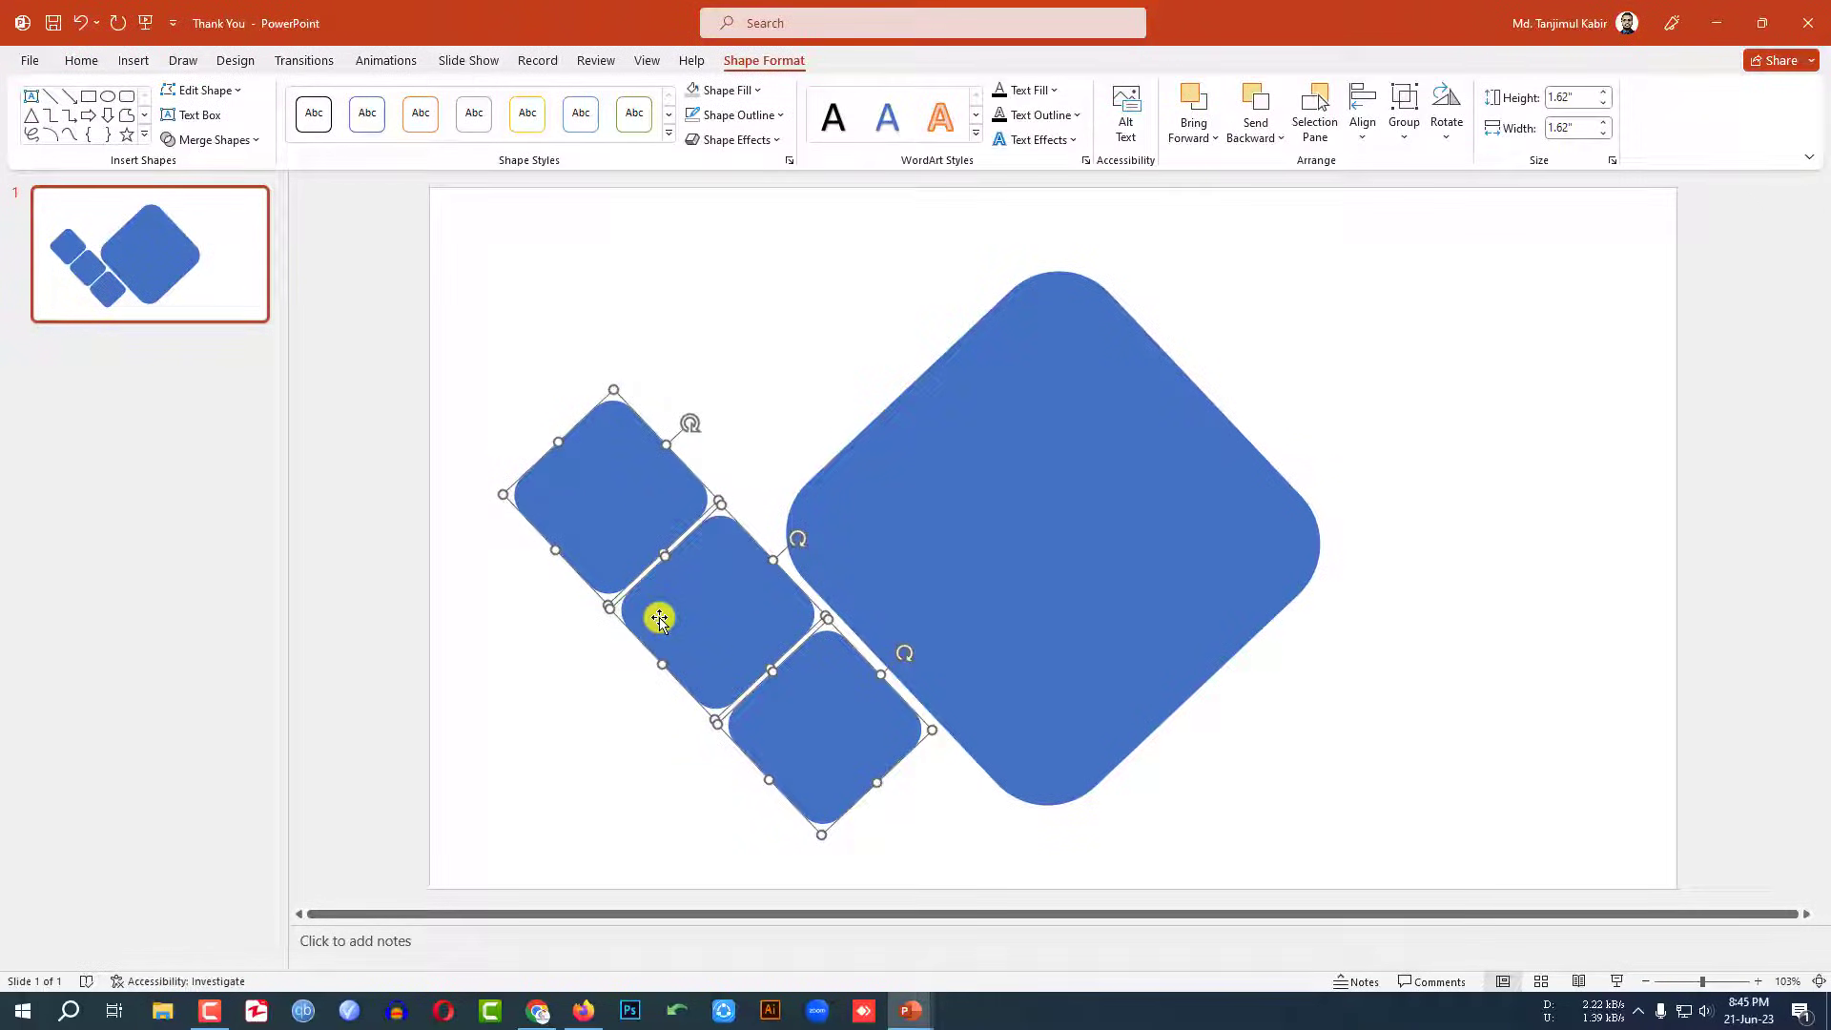
pyautogui.hotkey('ctrl', 'g')
pyautogui.moveTo(715, 642); pyautogui.dragTo(1330, 452)
# Copy a small diamond and stretch it into a long rounded bar alongside a diamond row
pyautogui.click(703, 630)
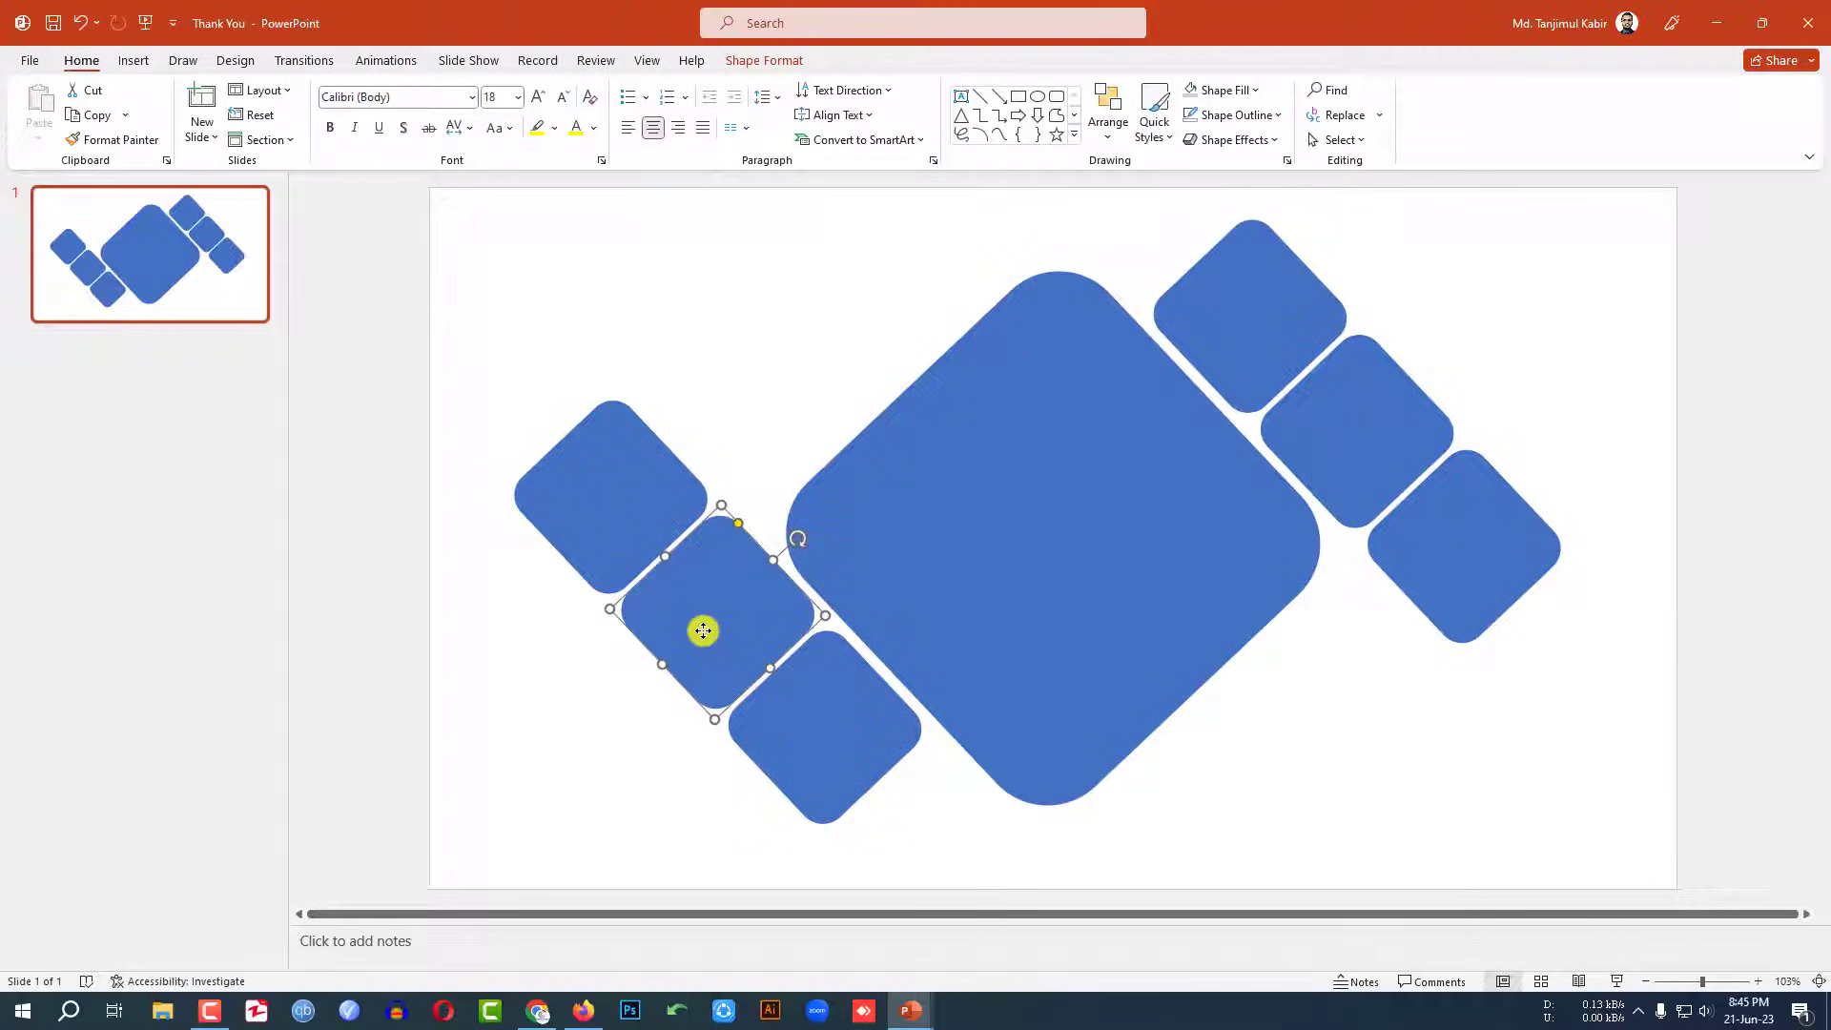
pyautogui.moveTo(703, 631); pyautogui.dragTo(569, 724)
pyautogui.moveTo(544, 658); pyautogui.dragTo(514, 597)
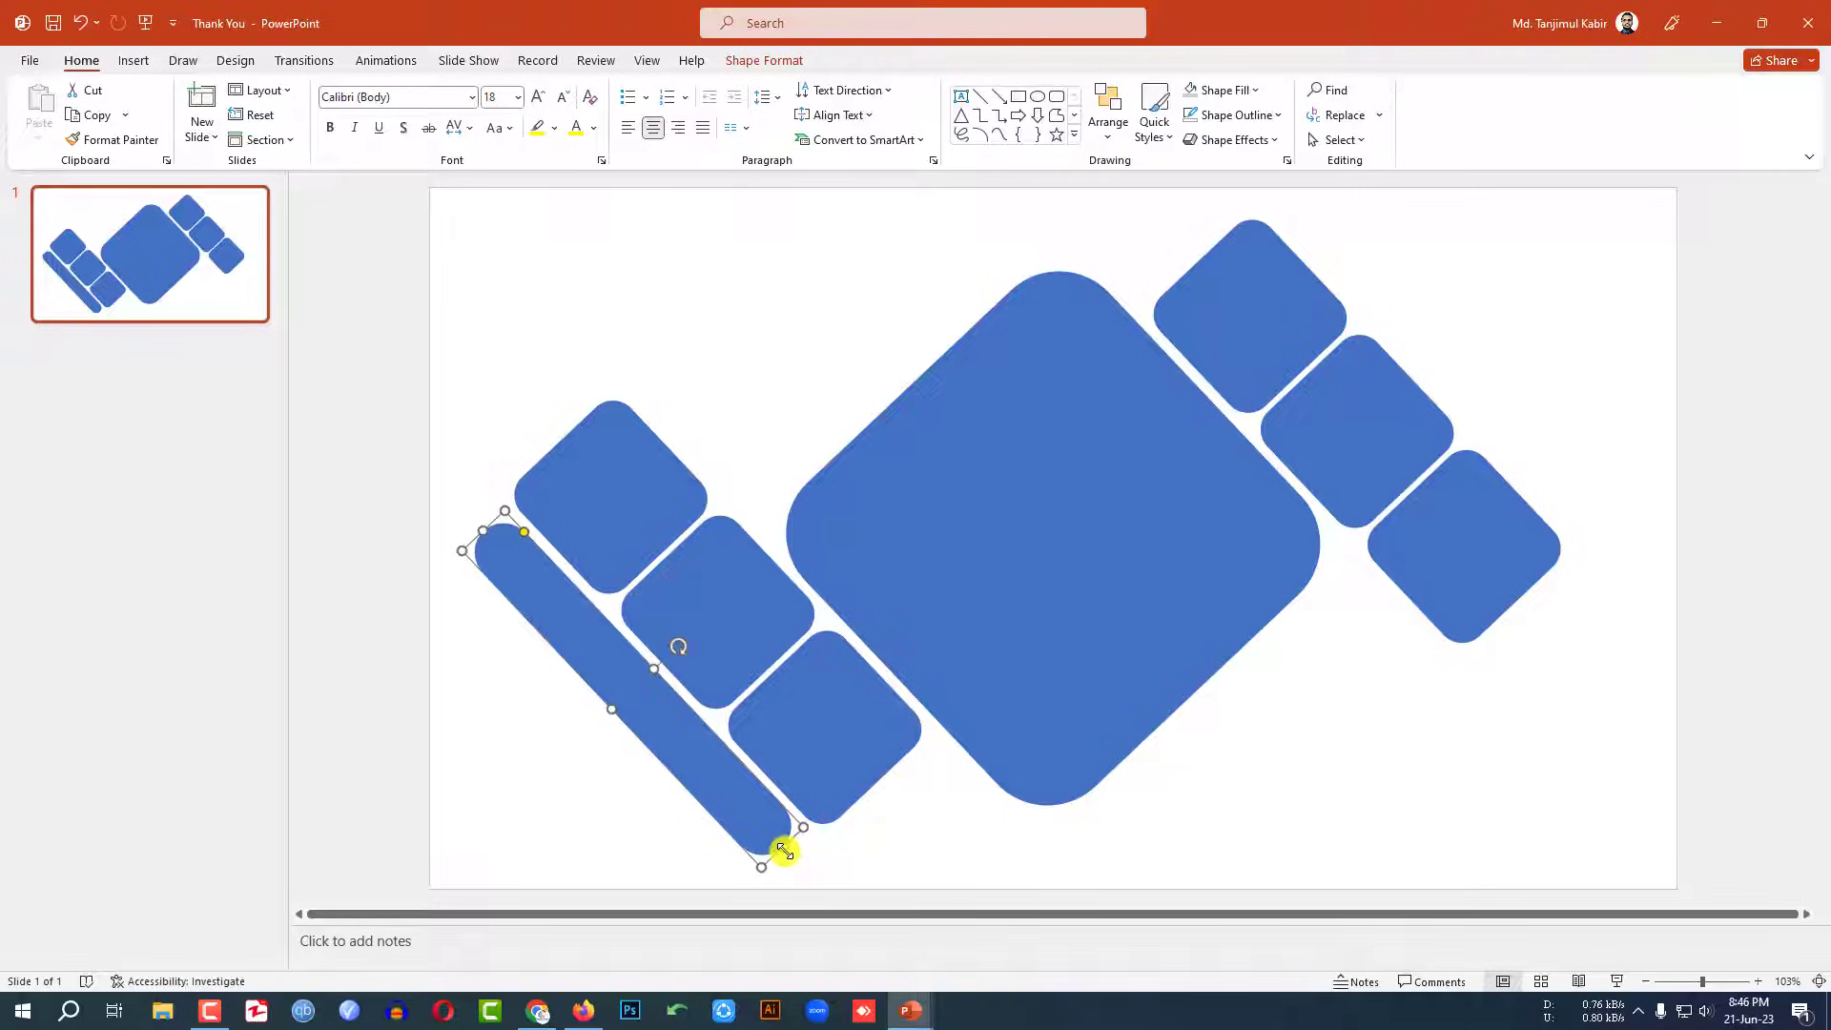
pyautogui.moveTo(782, 850); pyautogui.dragTo(1496, 442)
# Draw an outline-free blue circle above-left of the big diamond and copy it to the lower right
pyautogui.click(134, 60)
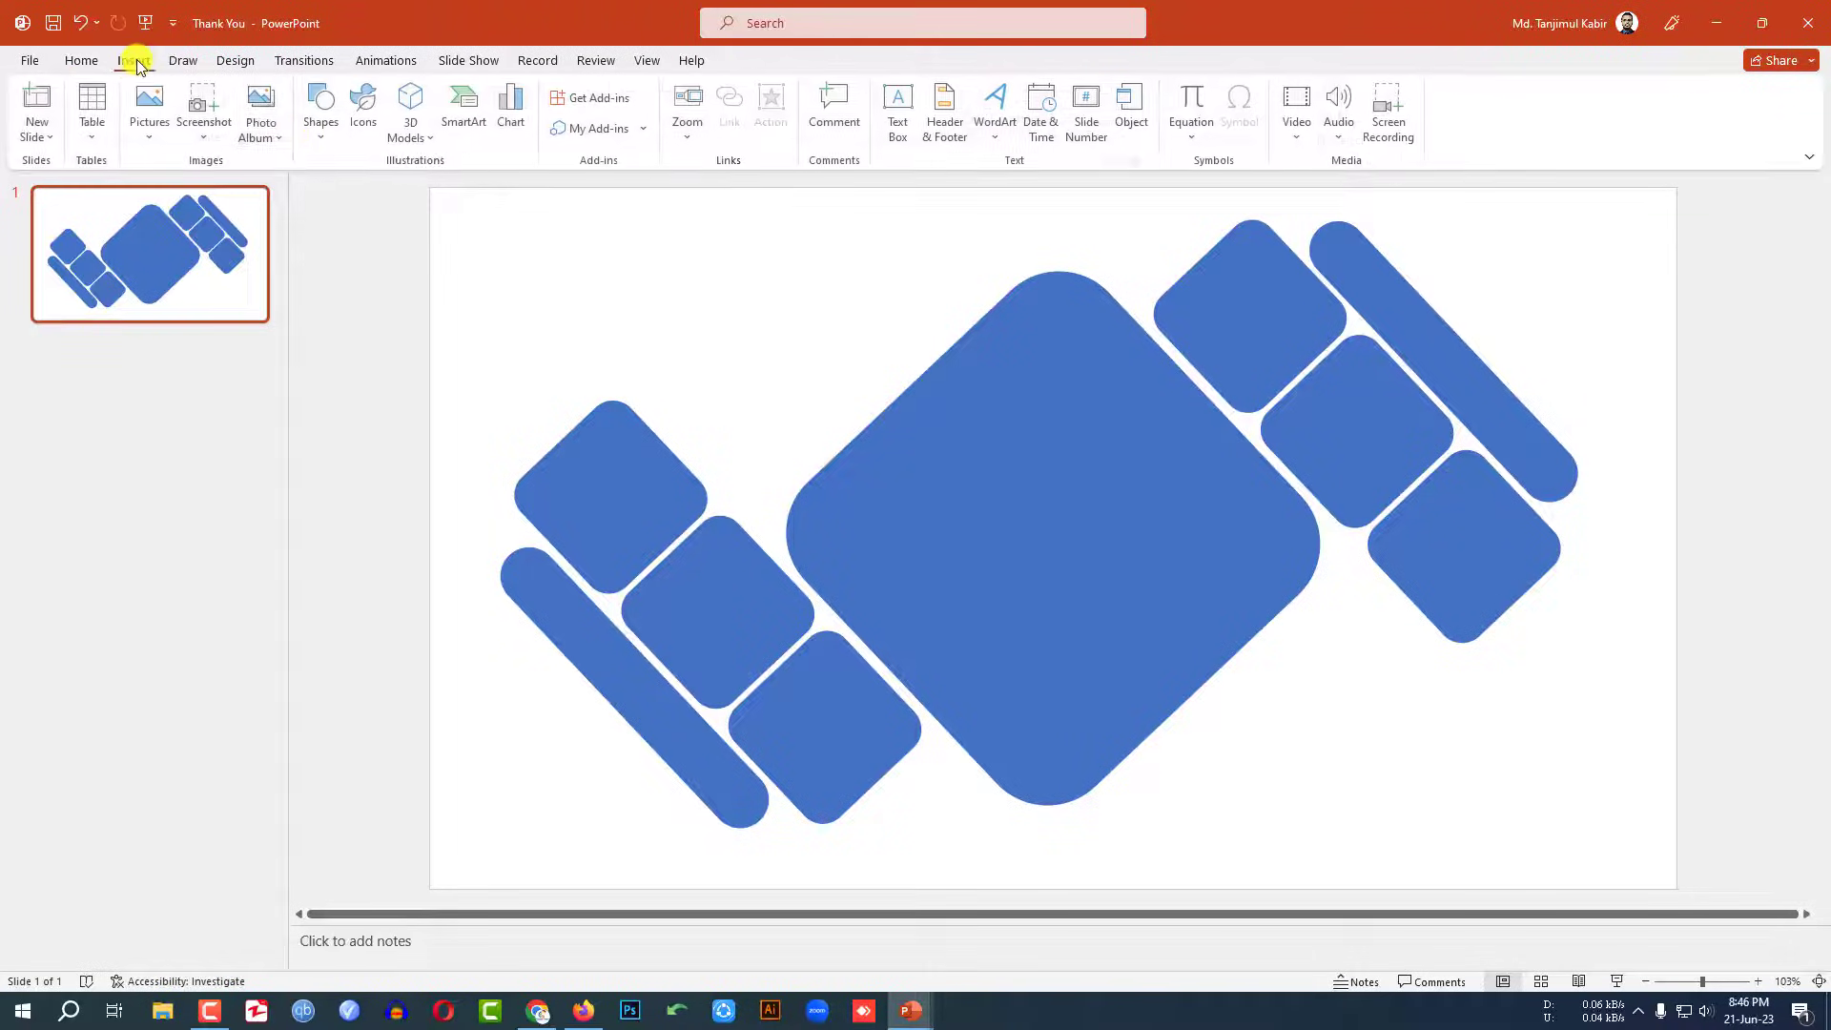
pyautogui.click(323, 115)
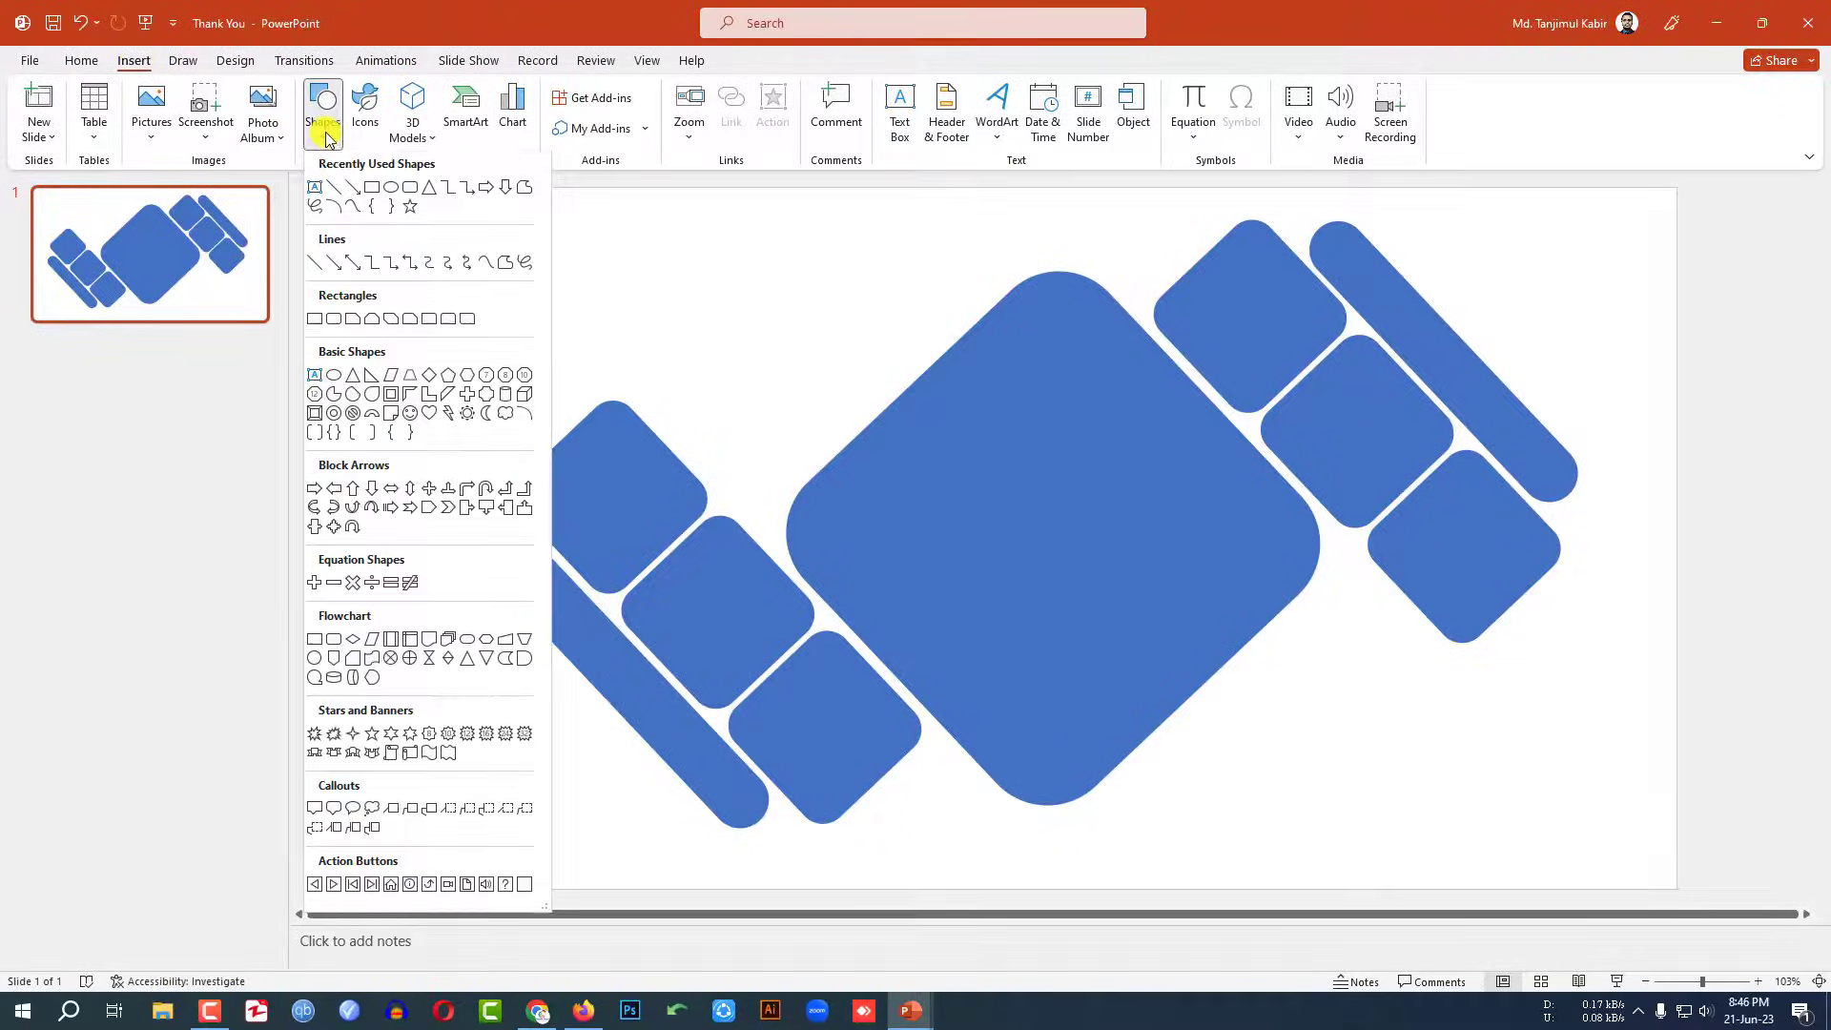
pyautogui.click(393, 190)
pyautogui.moveTo(697, 326)
pyautogui.mouseDown()
pyautogui.moveTo(807, 462)
pyautogui.moveTo(835, 466)
pyautogui.moveTo(748, 380)
pyautogui.moveTo(754, 400)
pyautogui.mouseUp()
pyautogui.click(776, 115)
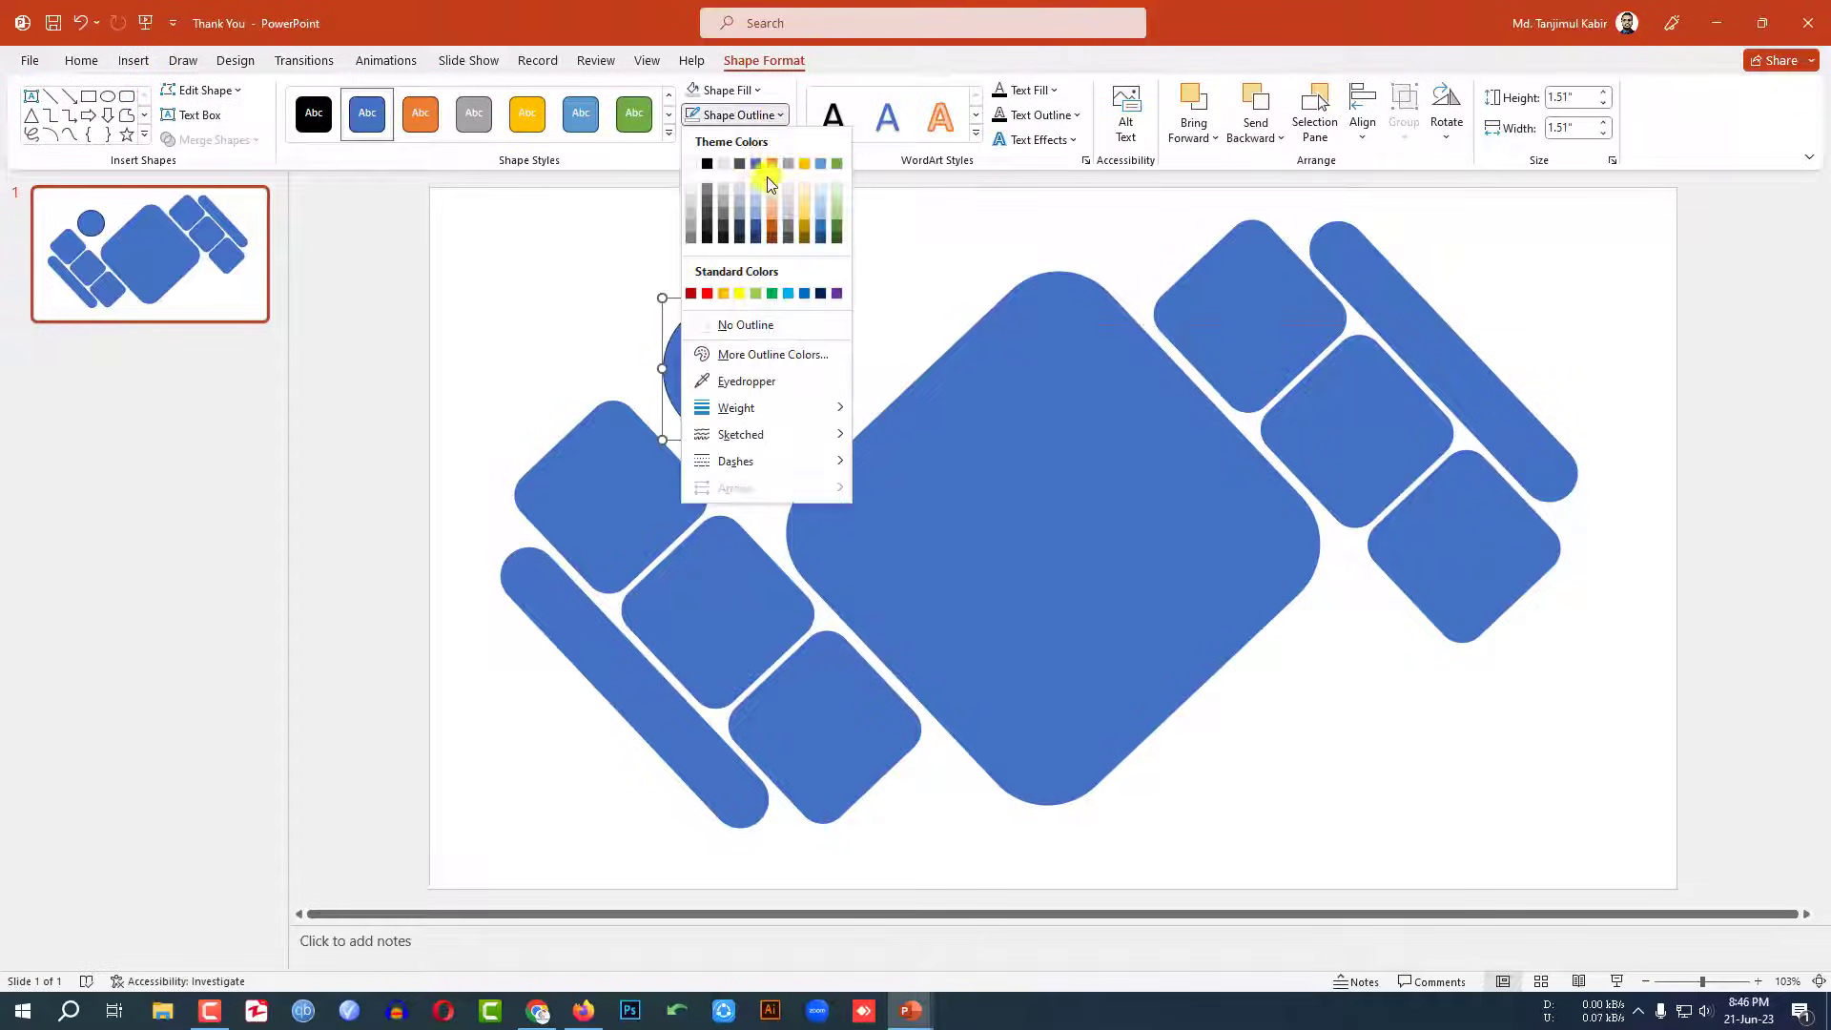
pyautogui.click(744, 326)
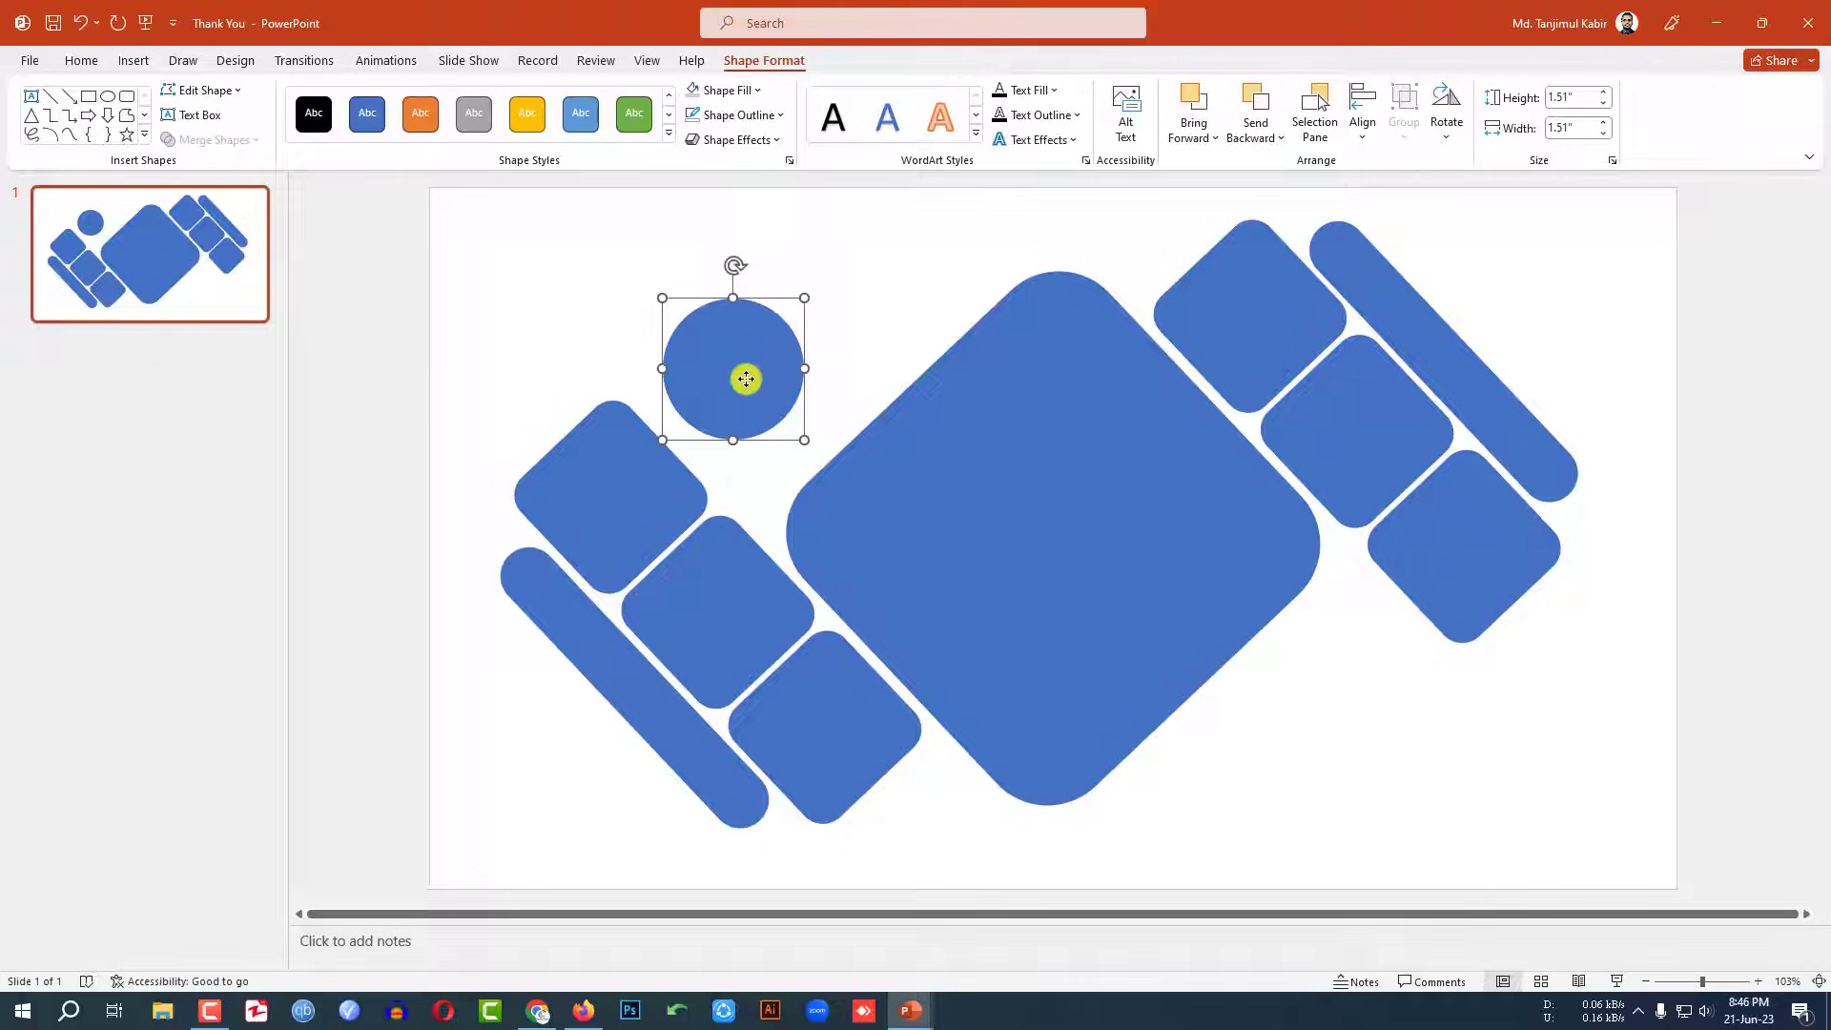
pyautogui.keyDown('ctrl'); pyautogui.moveTo(745, 376); pyautogui.dragTo(1354, 672); pyautogui.keyUp('ctrl')
pyautogui.moveTo(742, 381); pyautogui.dragTo(728, 388)
pyautogui.click(829, 347)
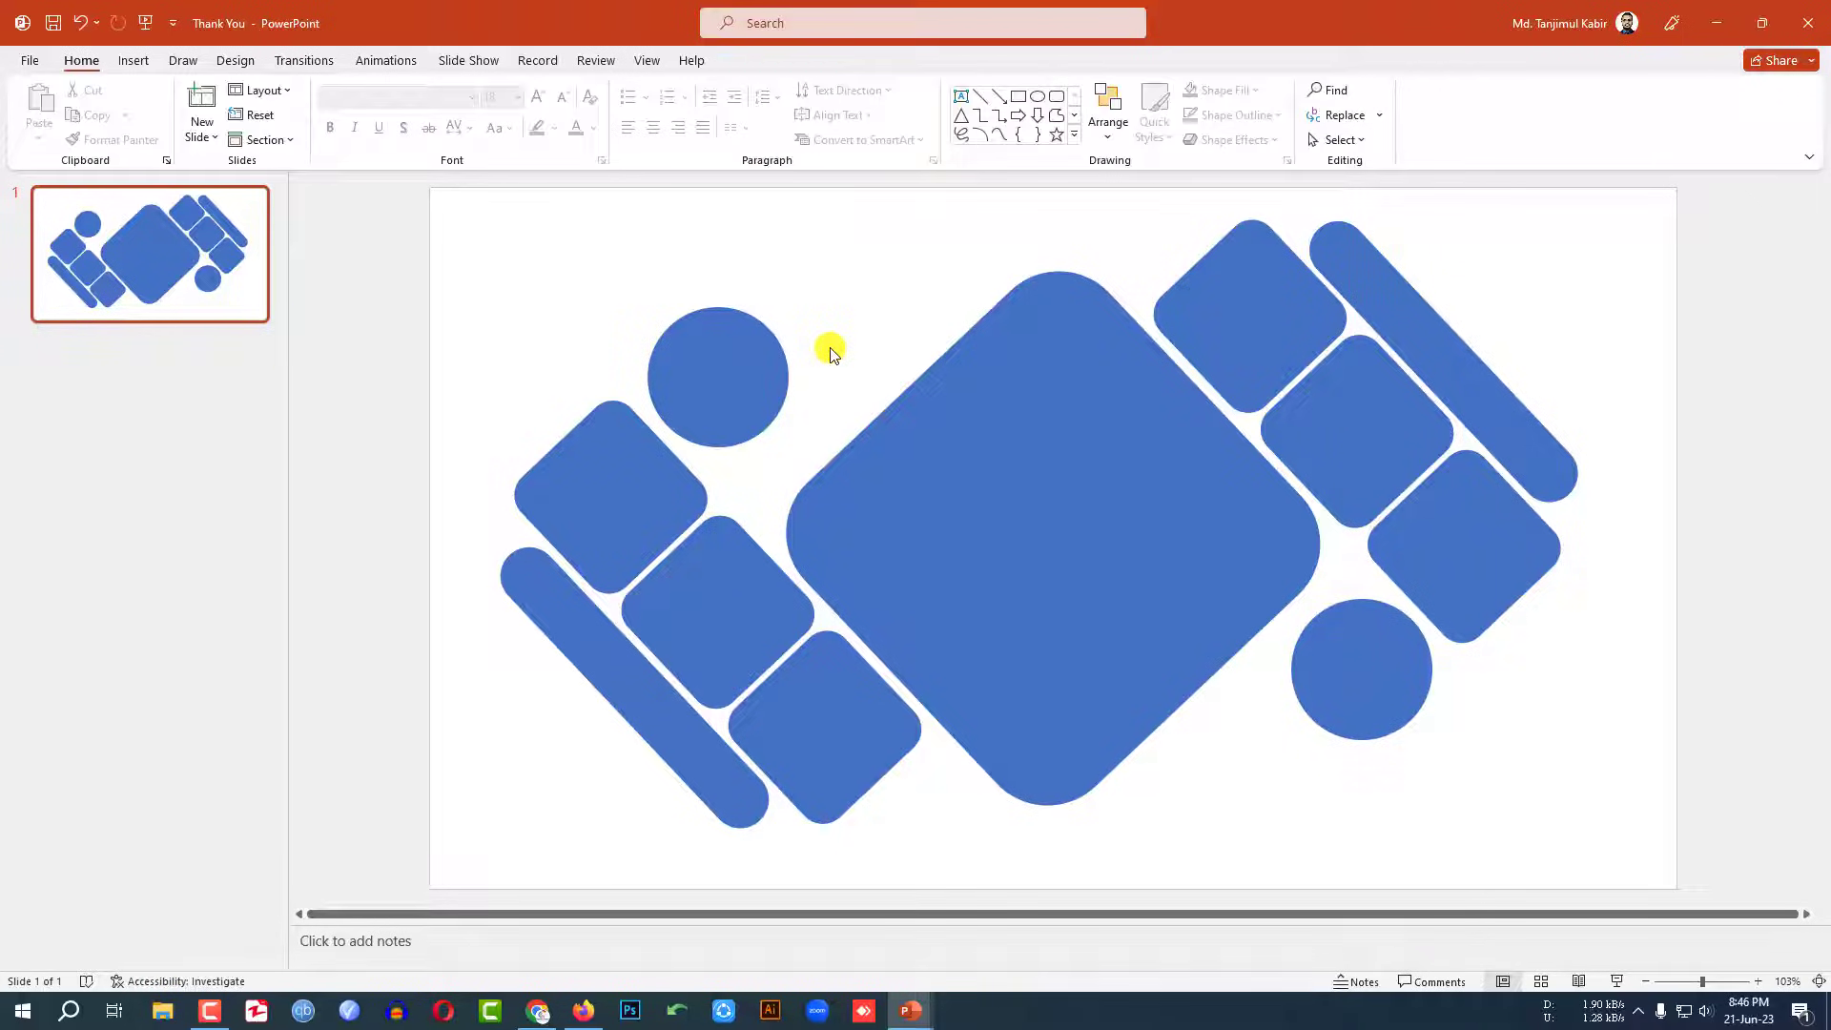
# Duplicate the big diamond and give the copy no fill and a yellow outline
pyautogui.click(1094, 518)
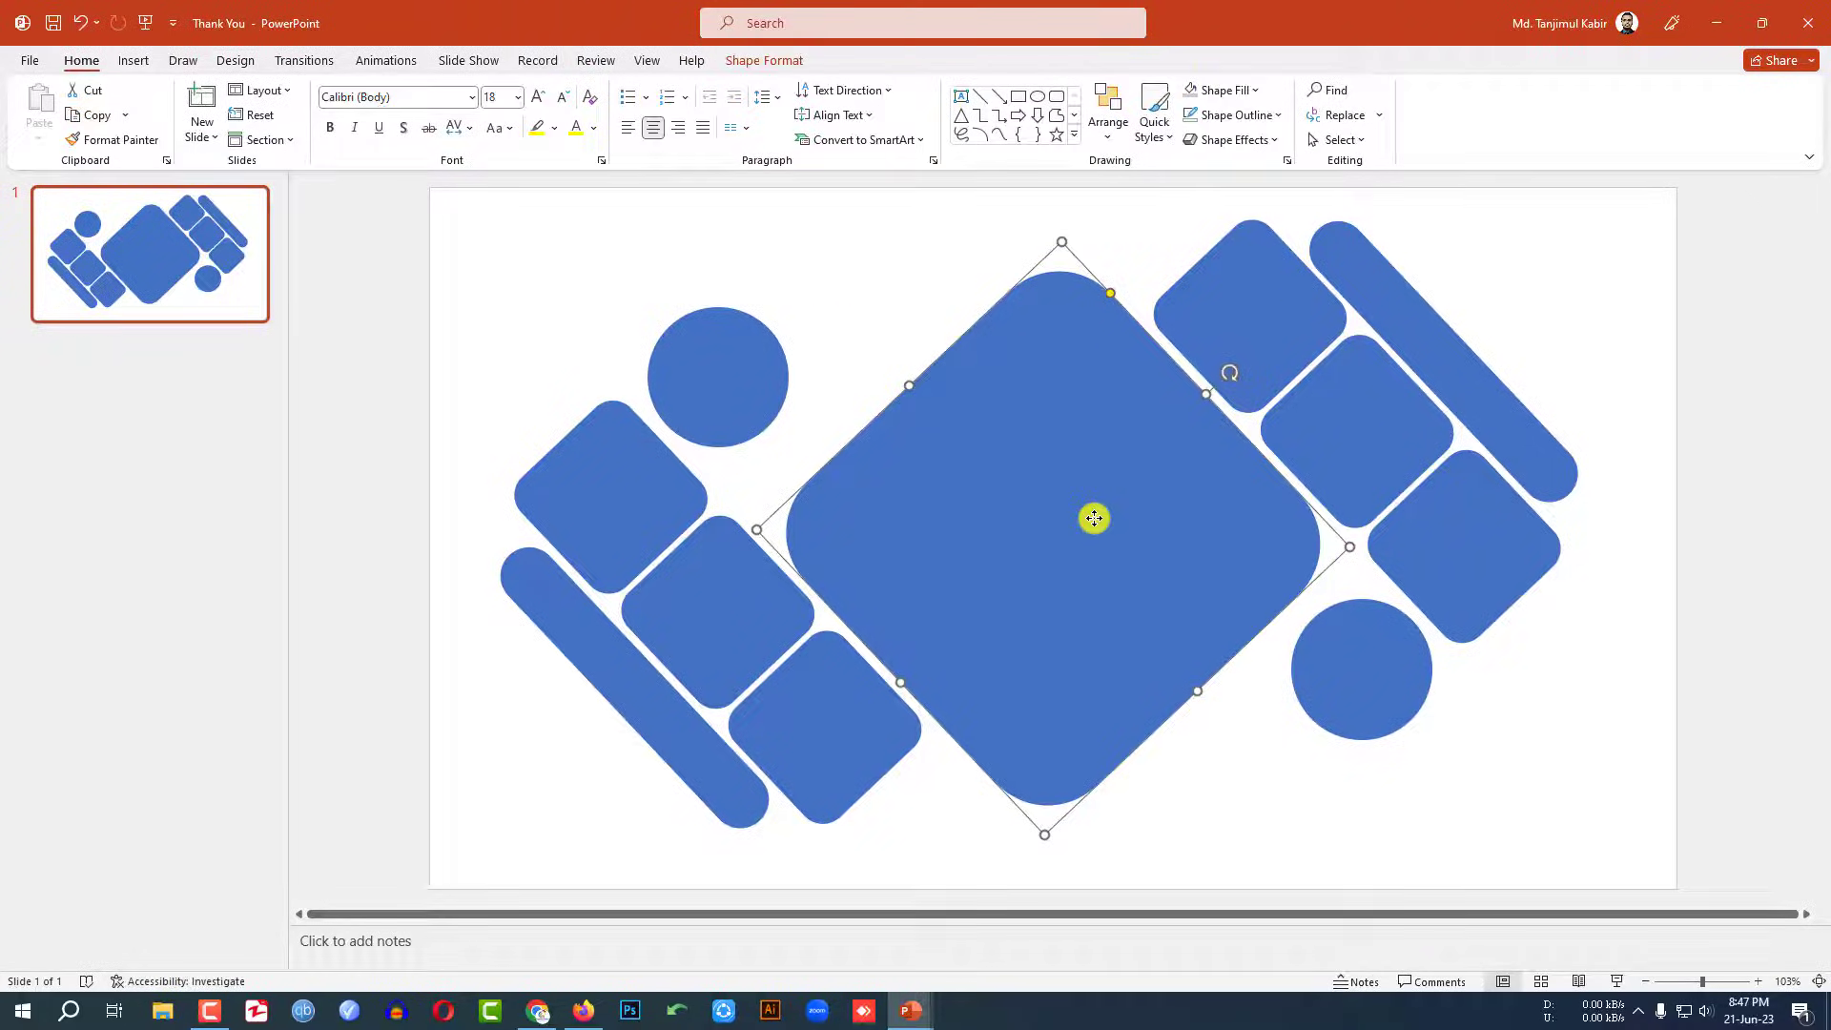
pyautogui.hotkey('ctrl', 'd')
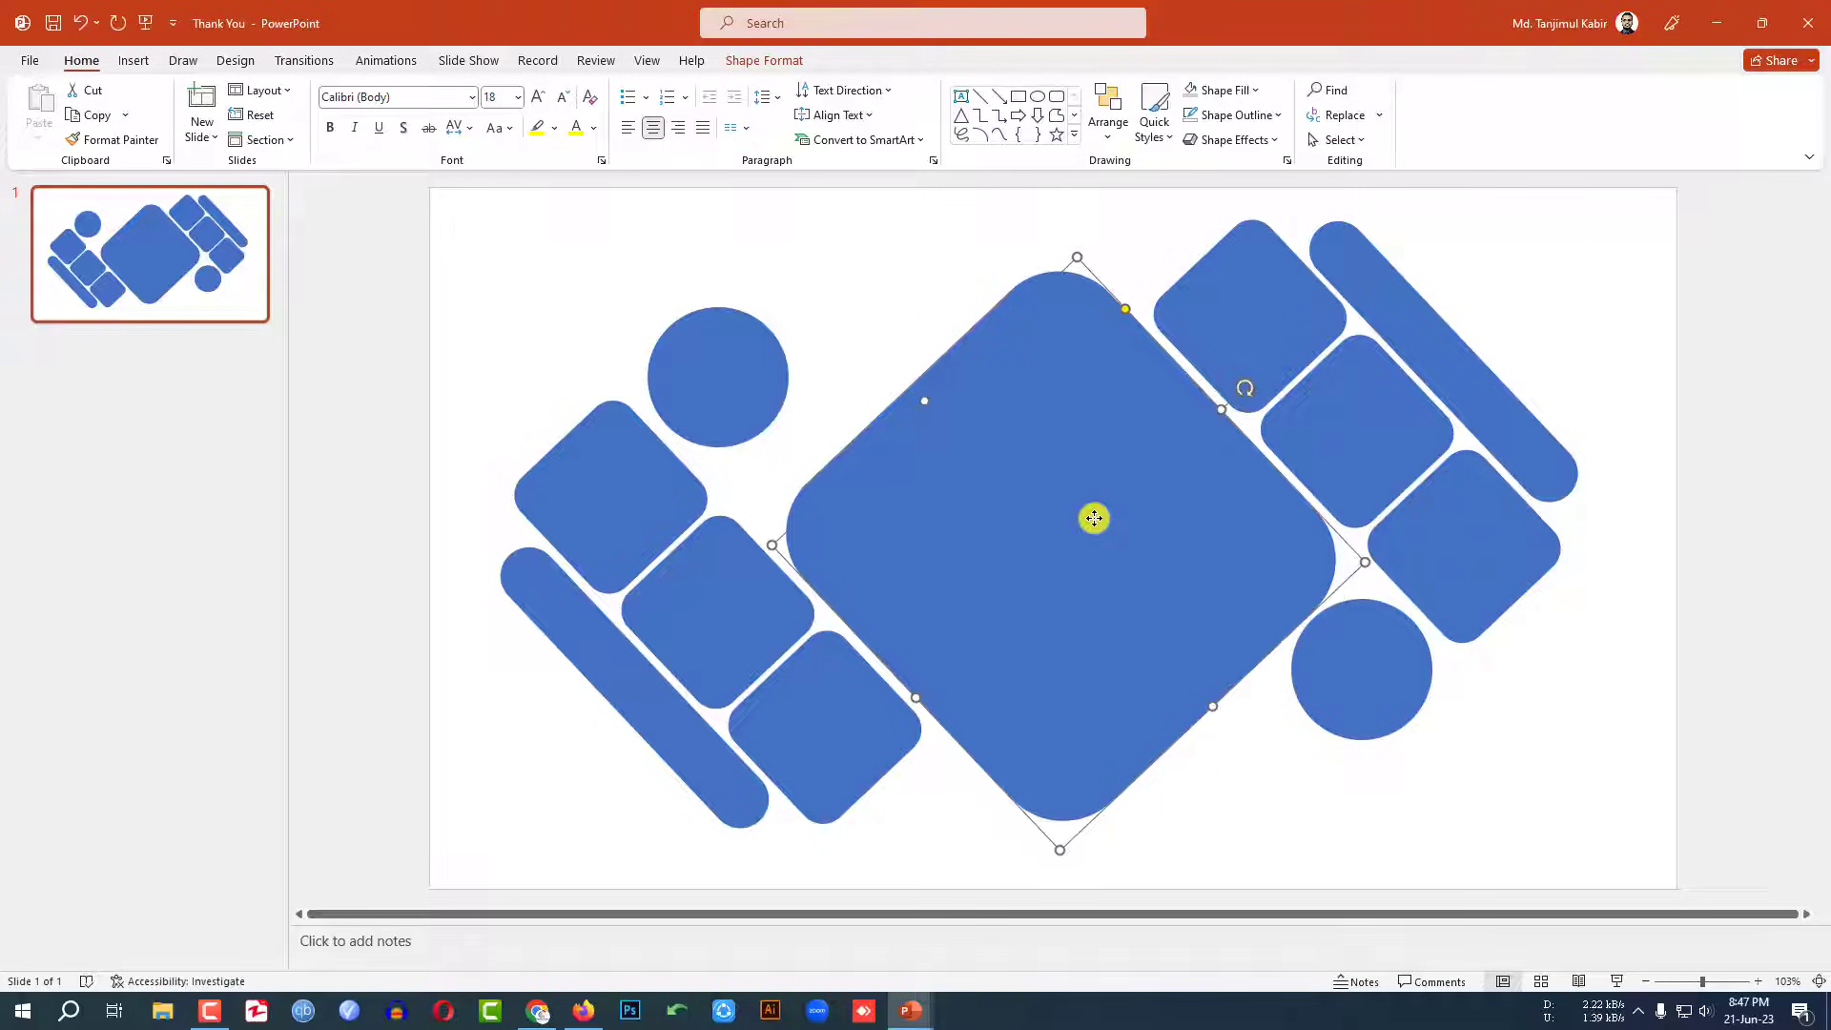
pyautogui.click(784, 63)
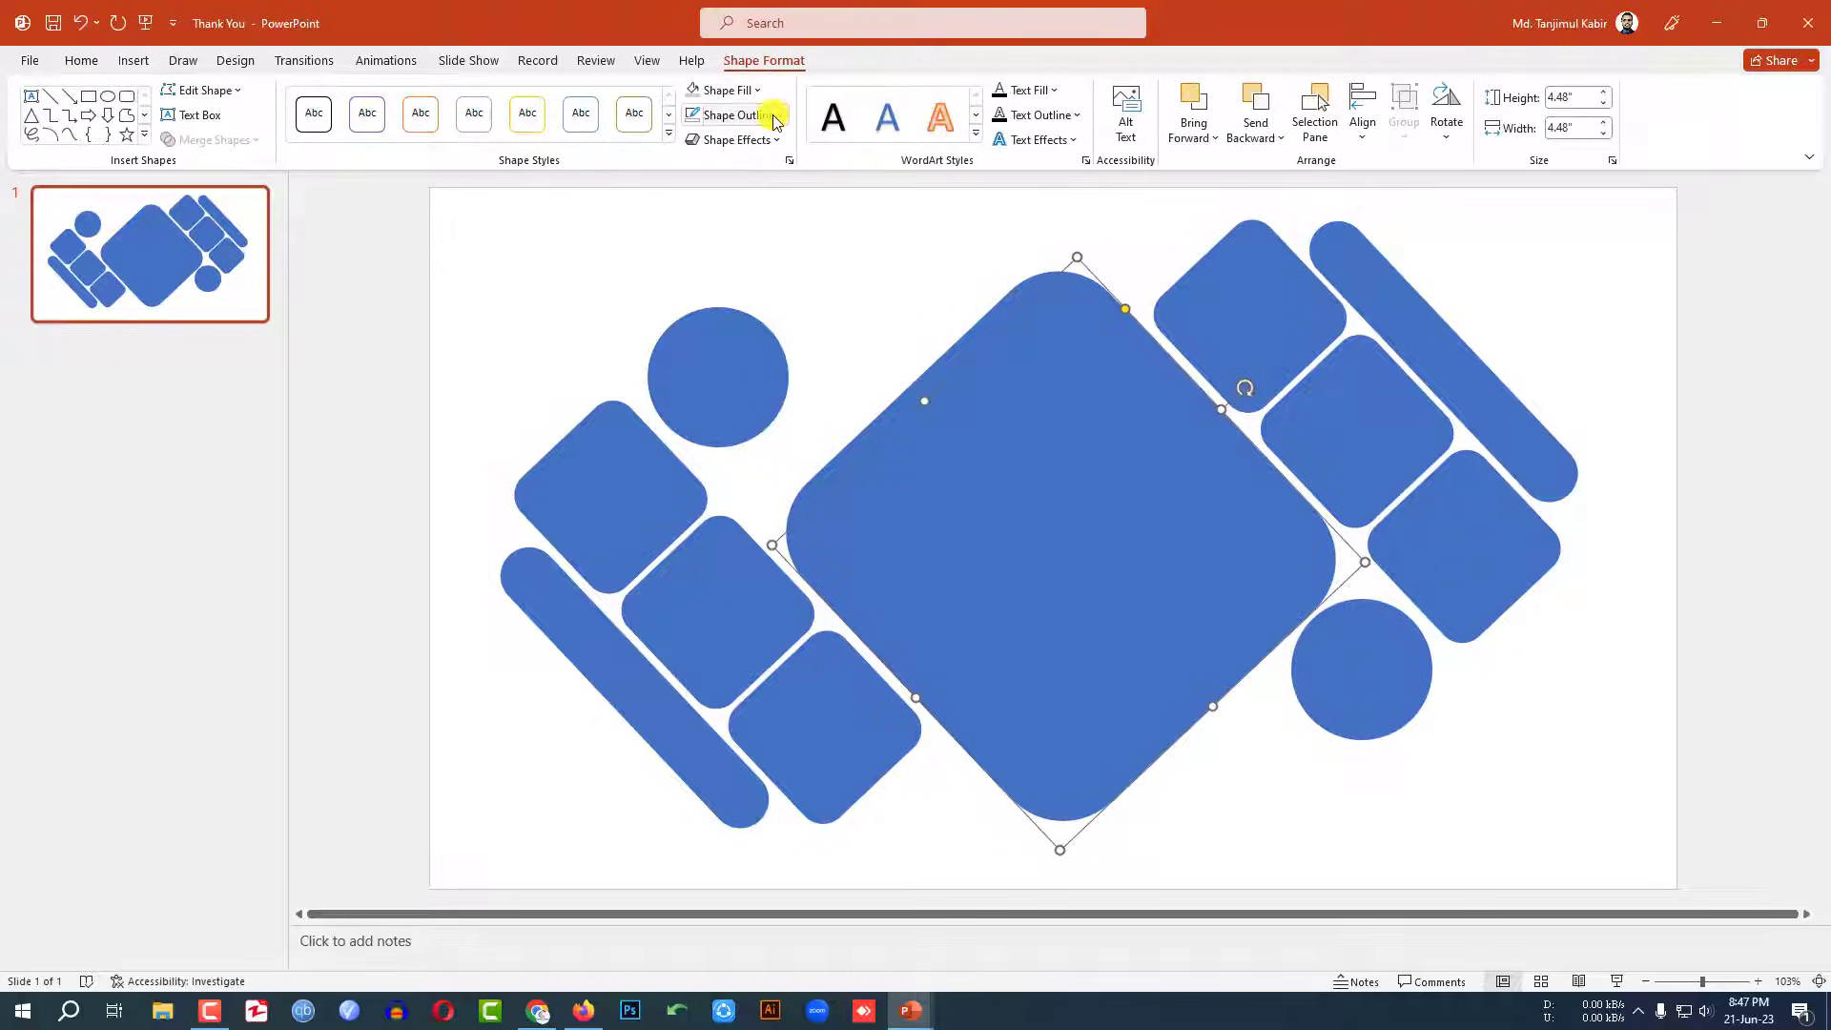
pyautogui.click(754, 90)
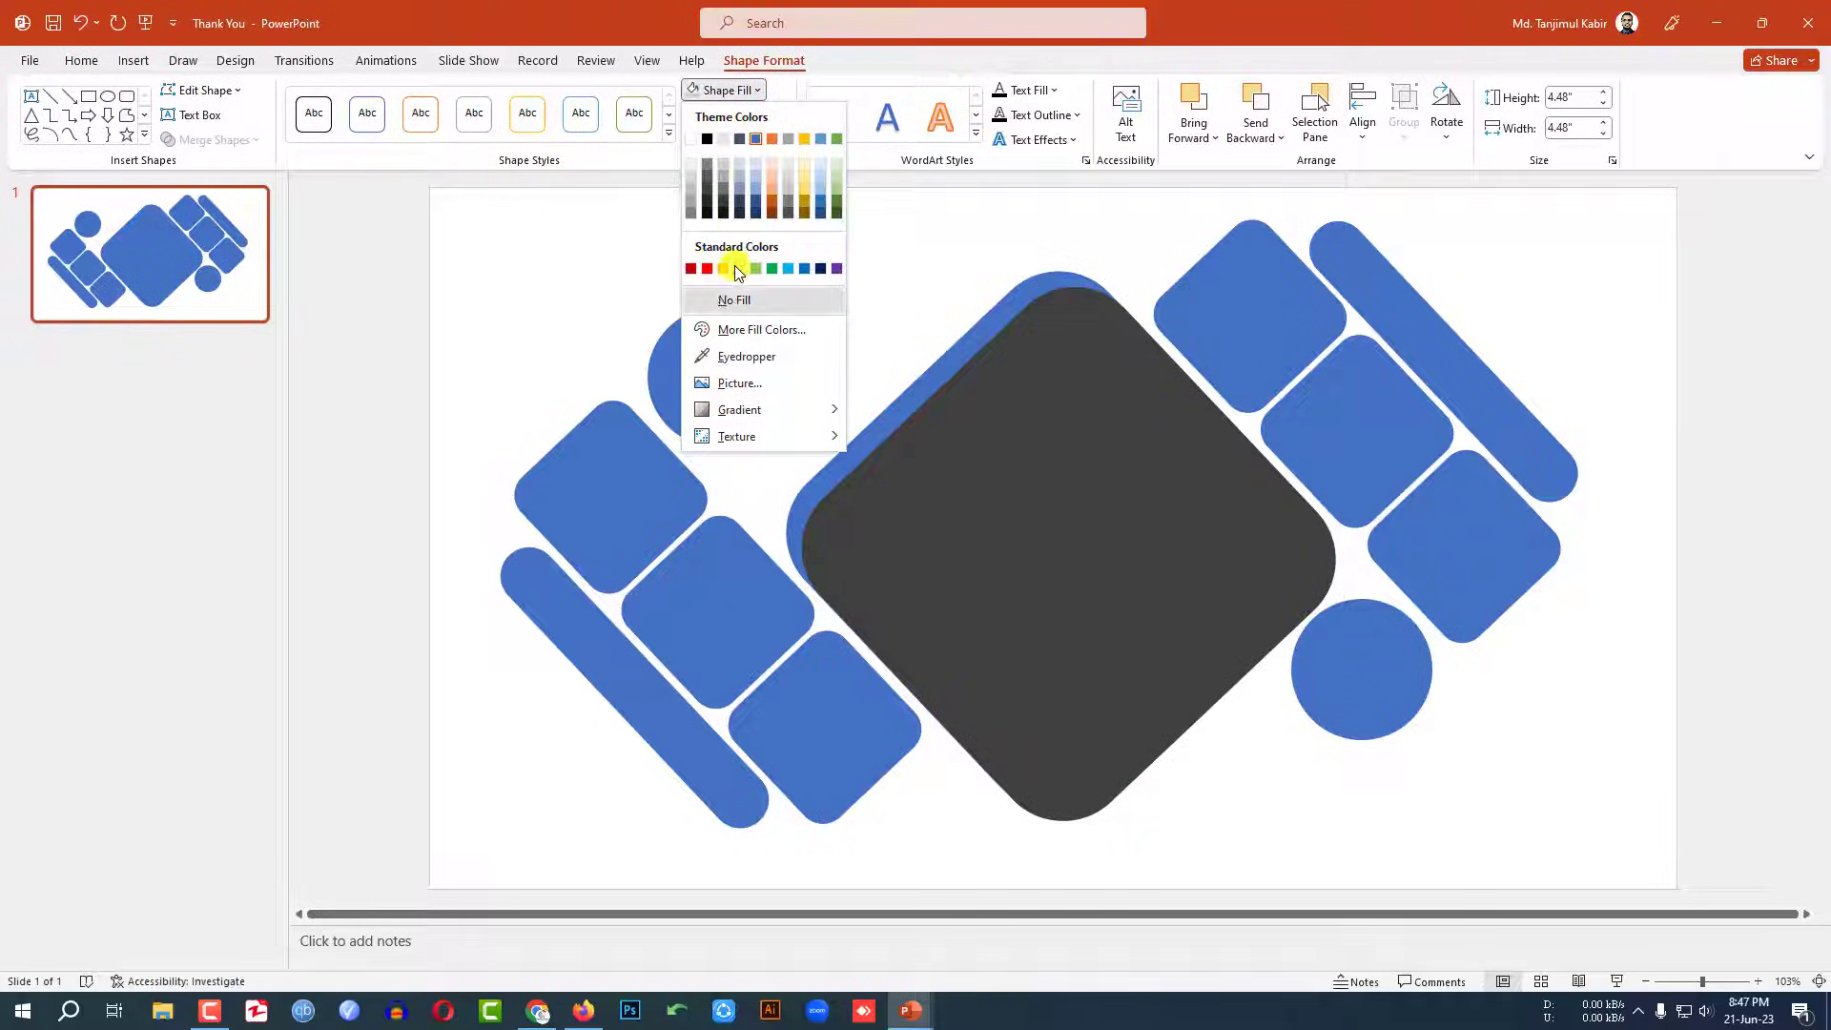
pyautogui.click(733, 300)
pyautogui.click(778, 115)
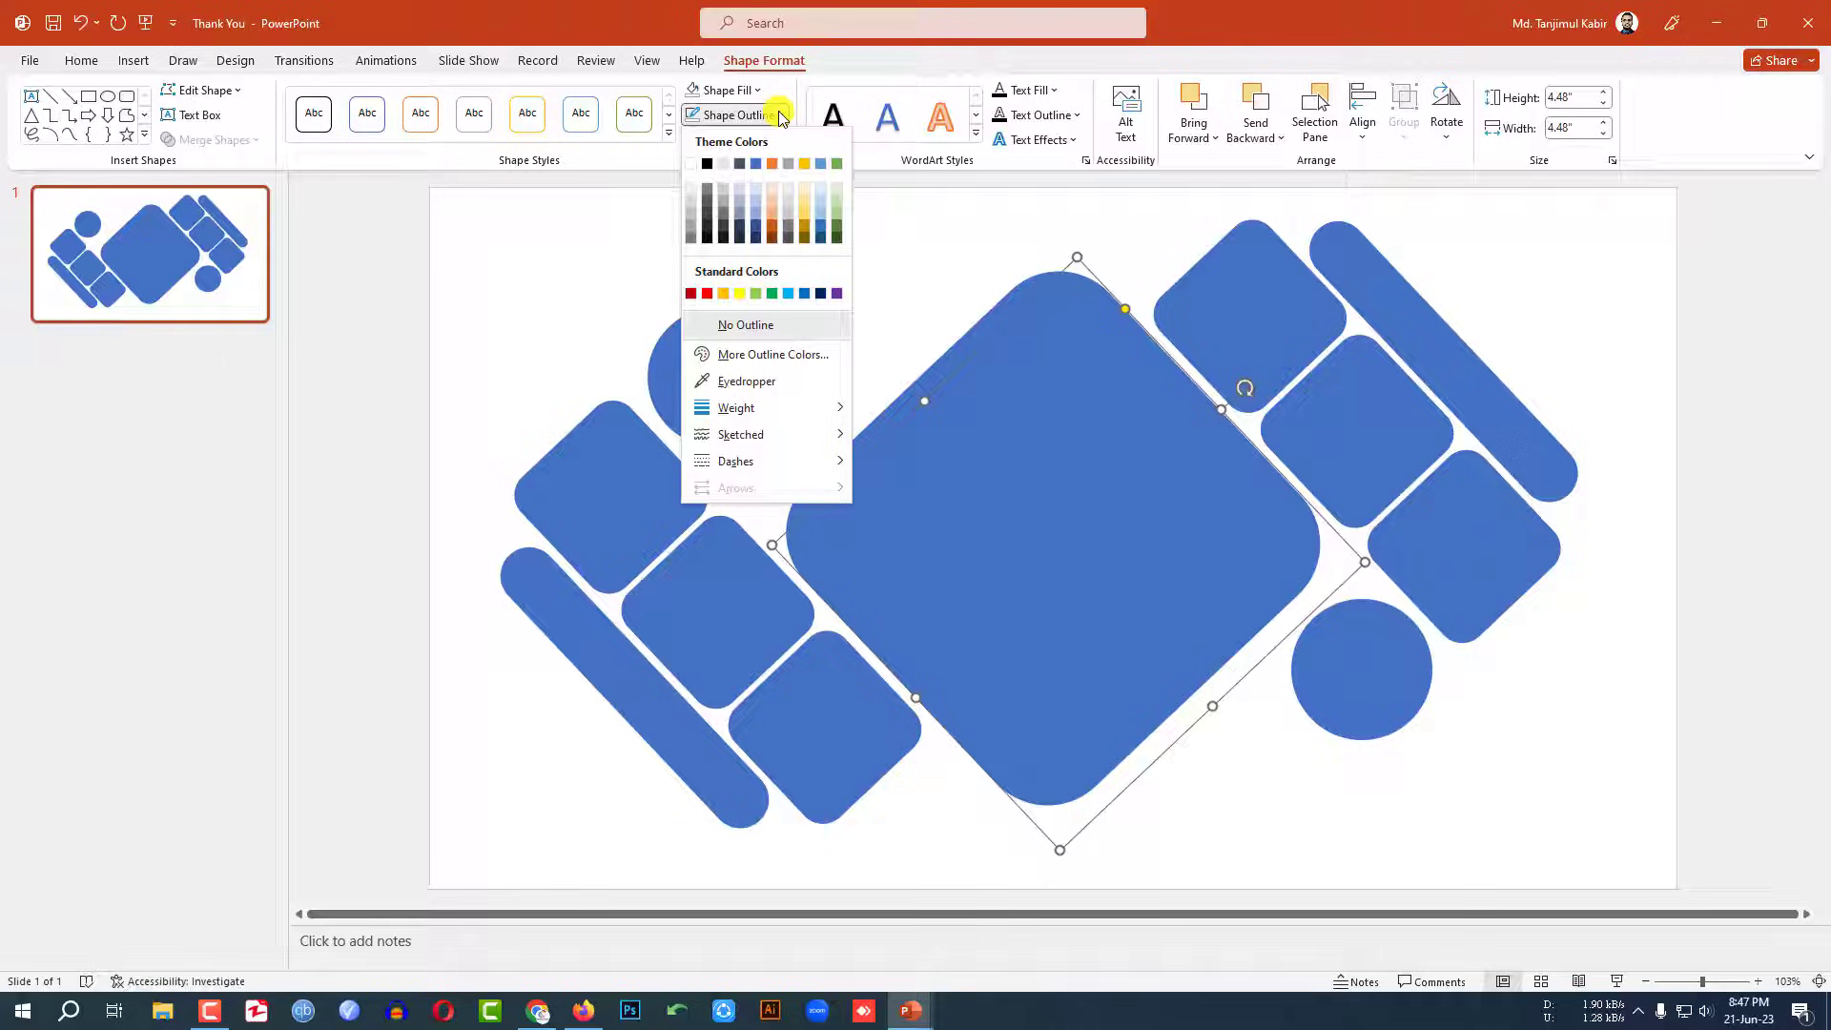
pyautogui.click(740, 295)
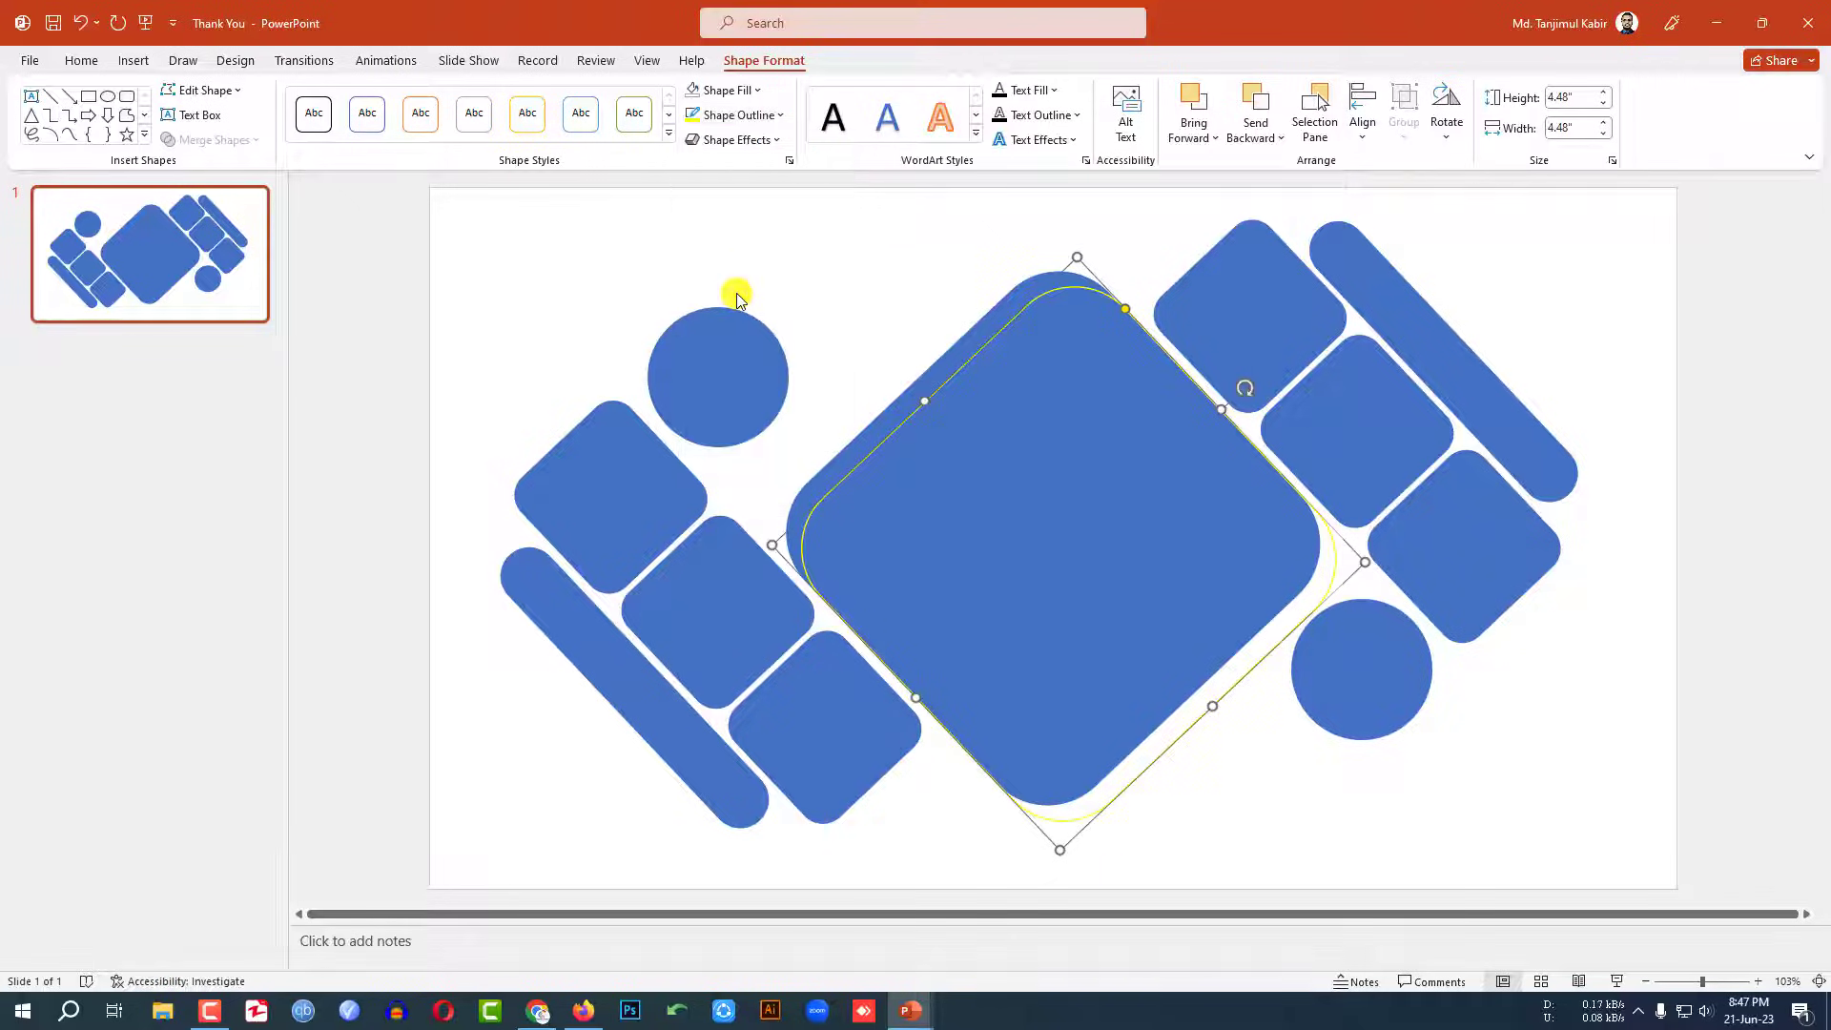
# Make the yellow outline 3 pt thick and enlarge the shape to 5.09 inches
pyautogui.click(782, 115)
pyautogui.moveTo(764, 417)
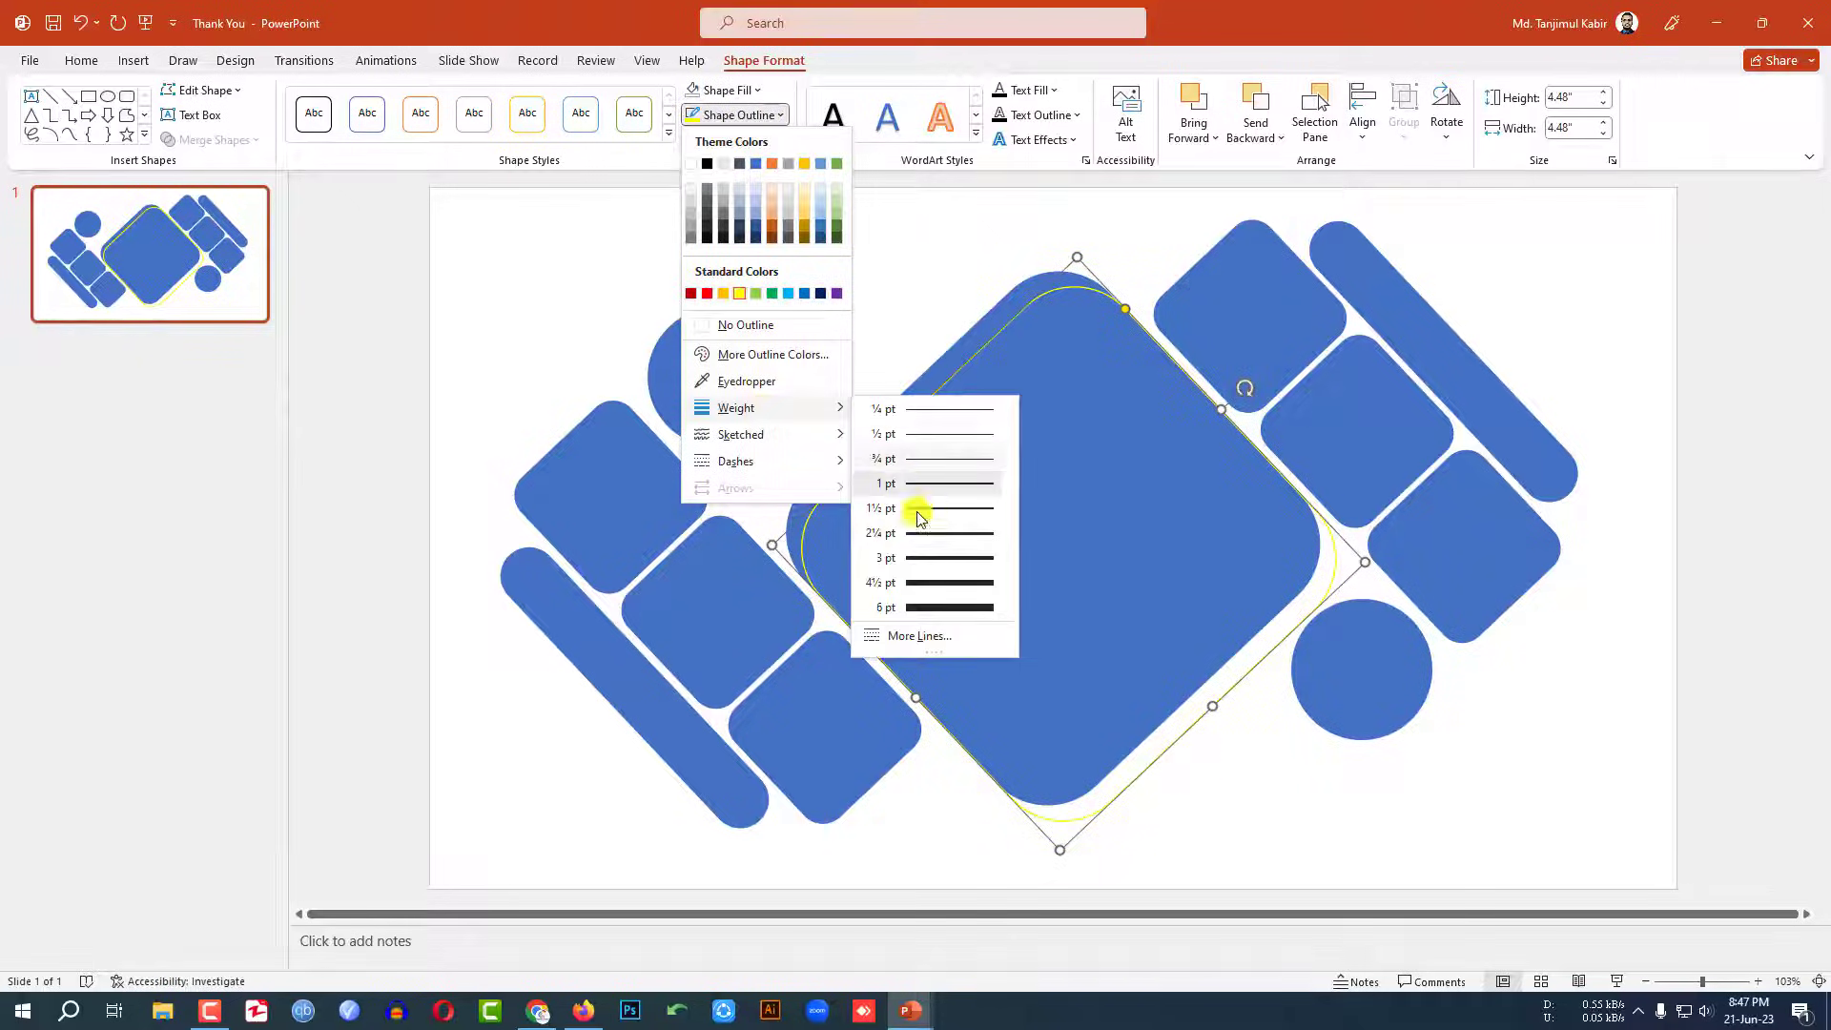
pyautogui.click(927, 561)
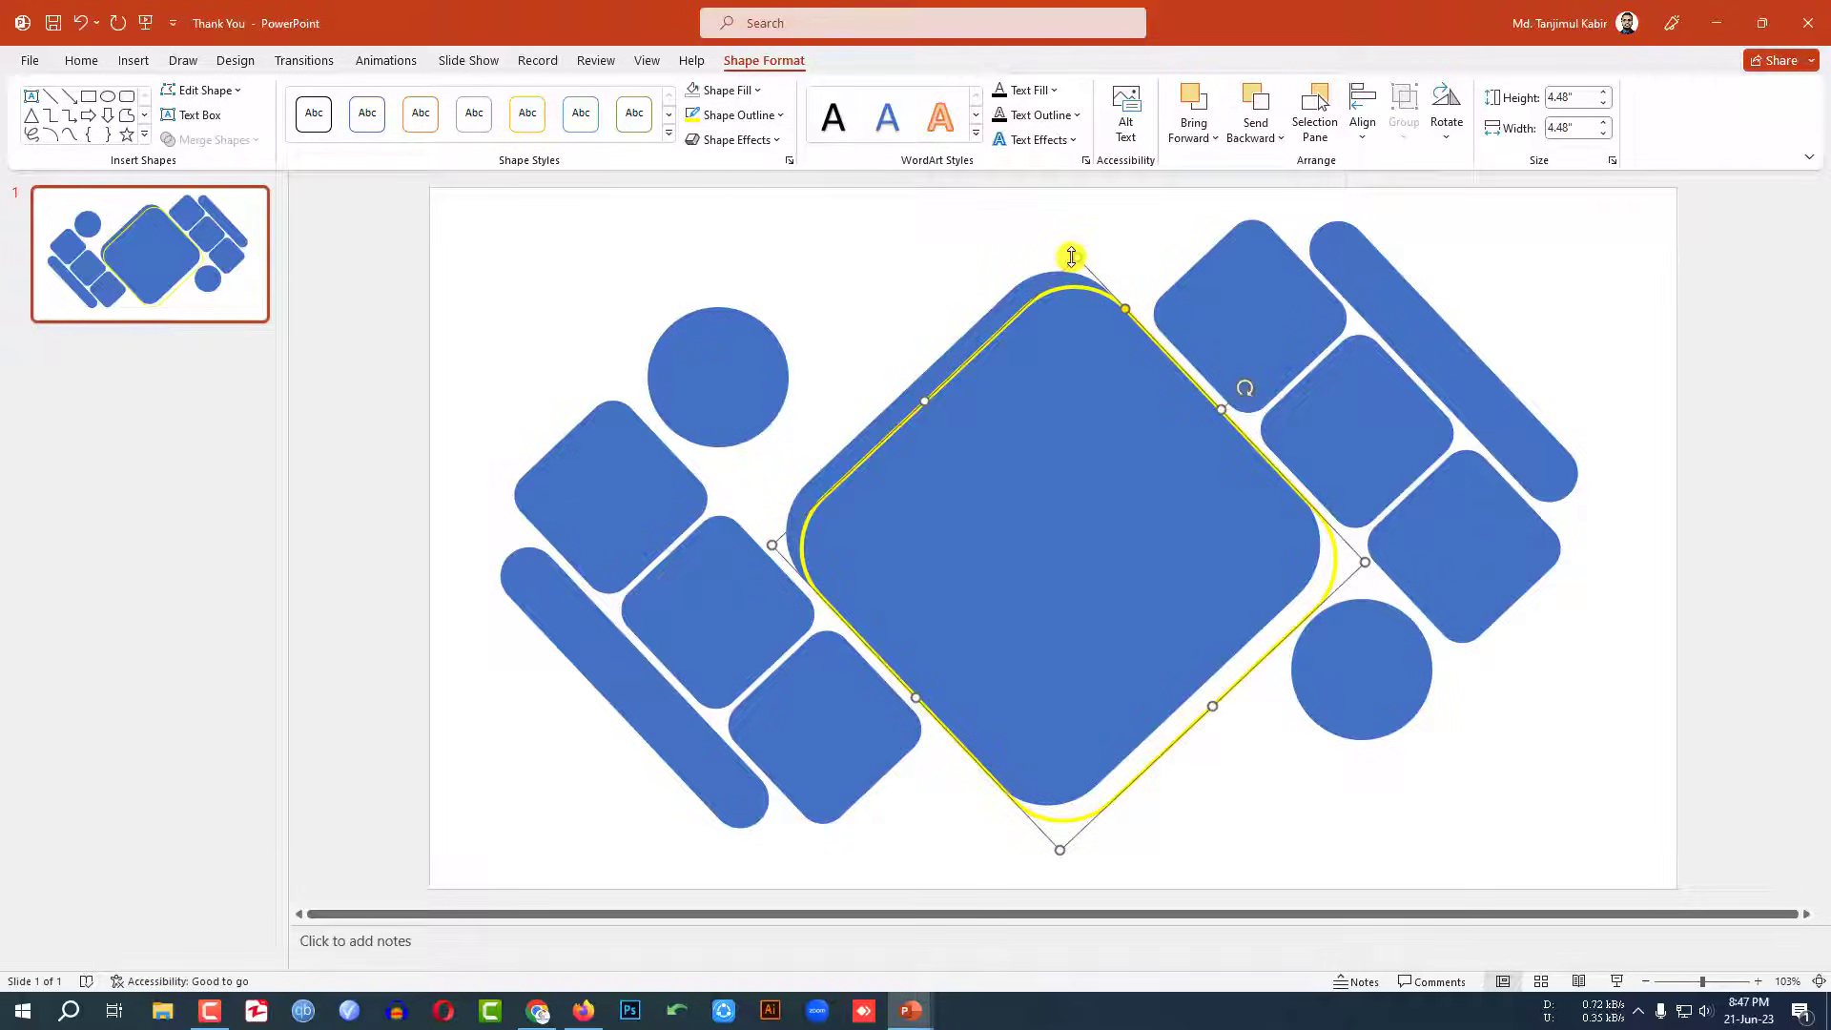
pyautogui.moveTo(1071, 253); pyautogui.dragTo(1078, 179)
pyautogui.moveTo(1175, 286)
pyautogui.mouseDown()
pyautogui.moveTo(1144, 286)
pyautogui.moveTo(1157, 298)
pyautogui.mouseUp()
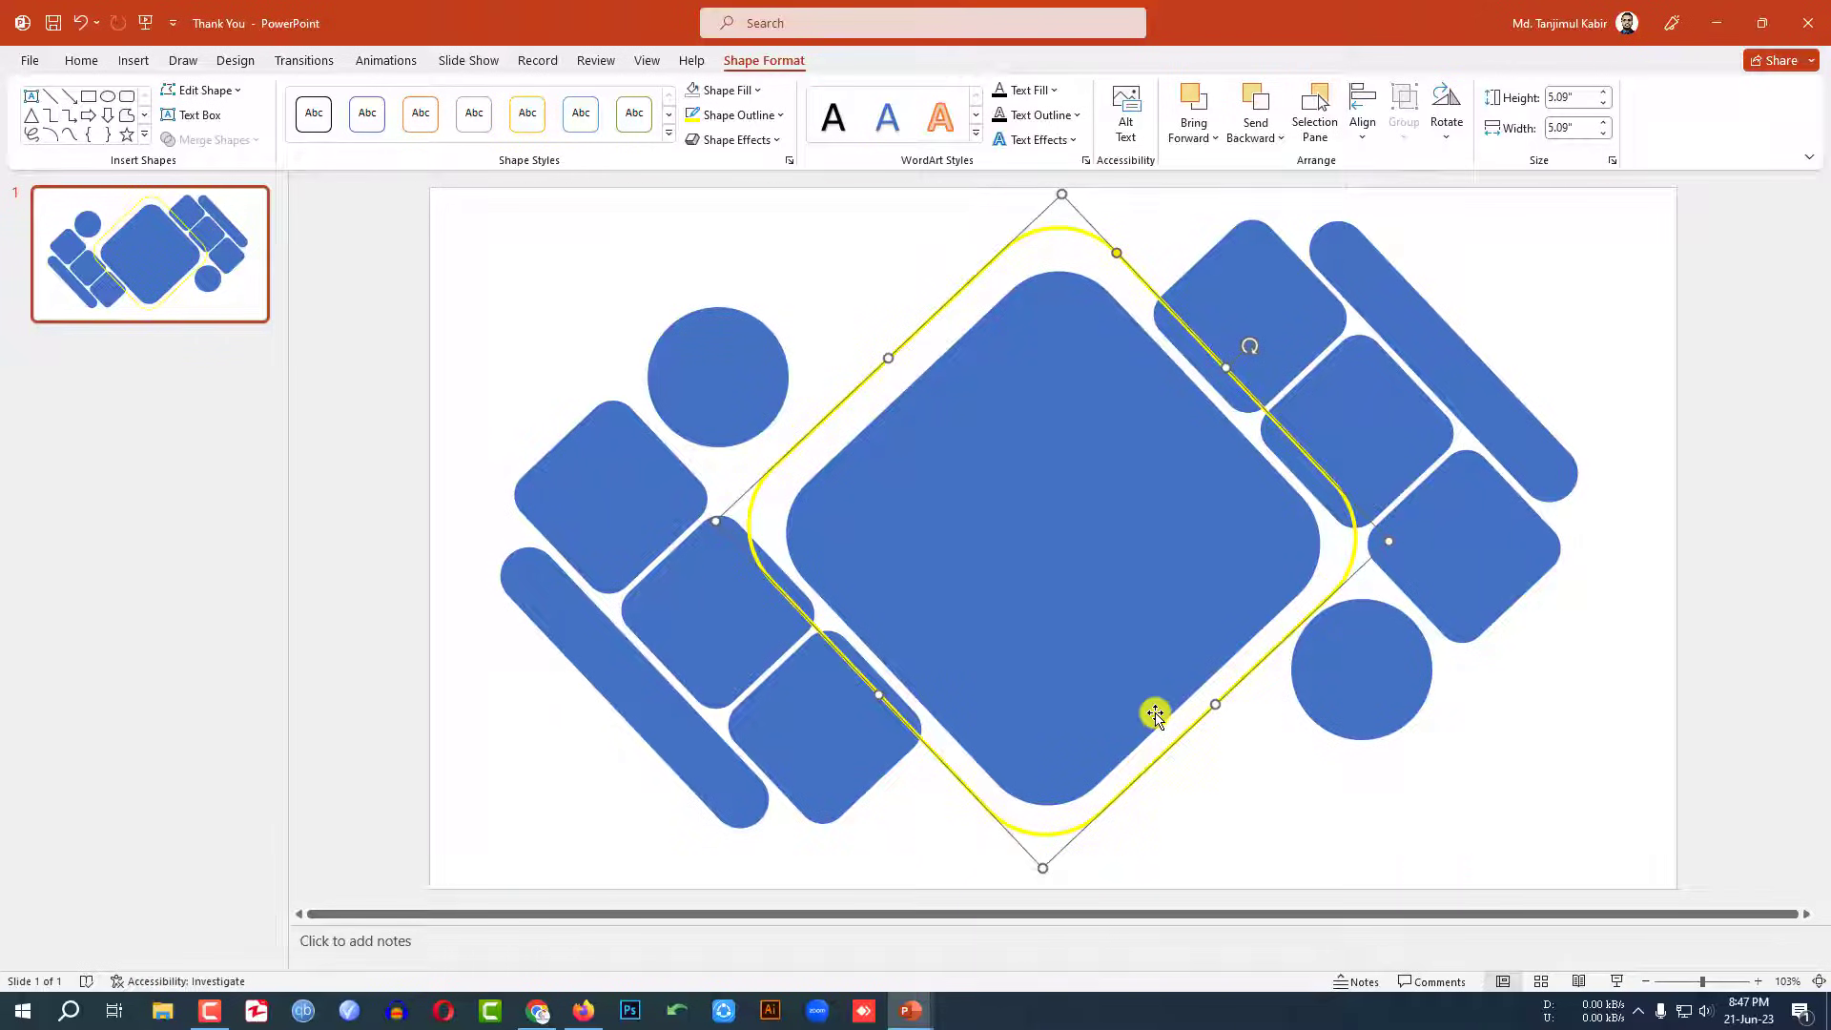
# Add a 4.51-inch copy of the yellow outline inside the larger one
pyautogui.hotkey('ctrl', 'd')
pyautogui.moveTo(1098, 241); pyautogui.dragTo(1097, 313)
pyautogui.moveTo(1285, 725); pyautogui.dragTo(1071, 270)
# Align the selected yellow outlines by their centres and middles
pyautogui.click(1054, 473)
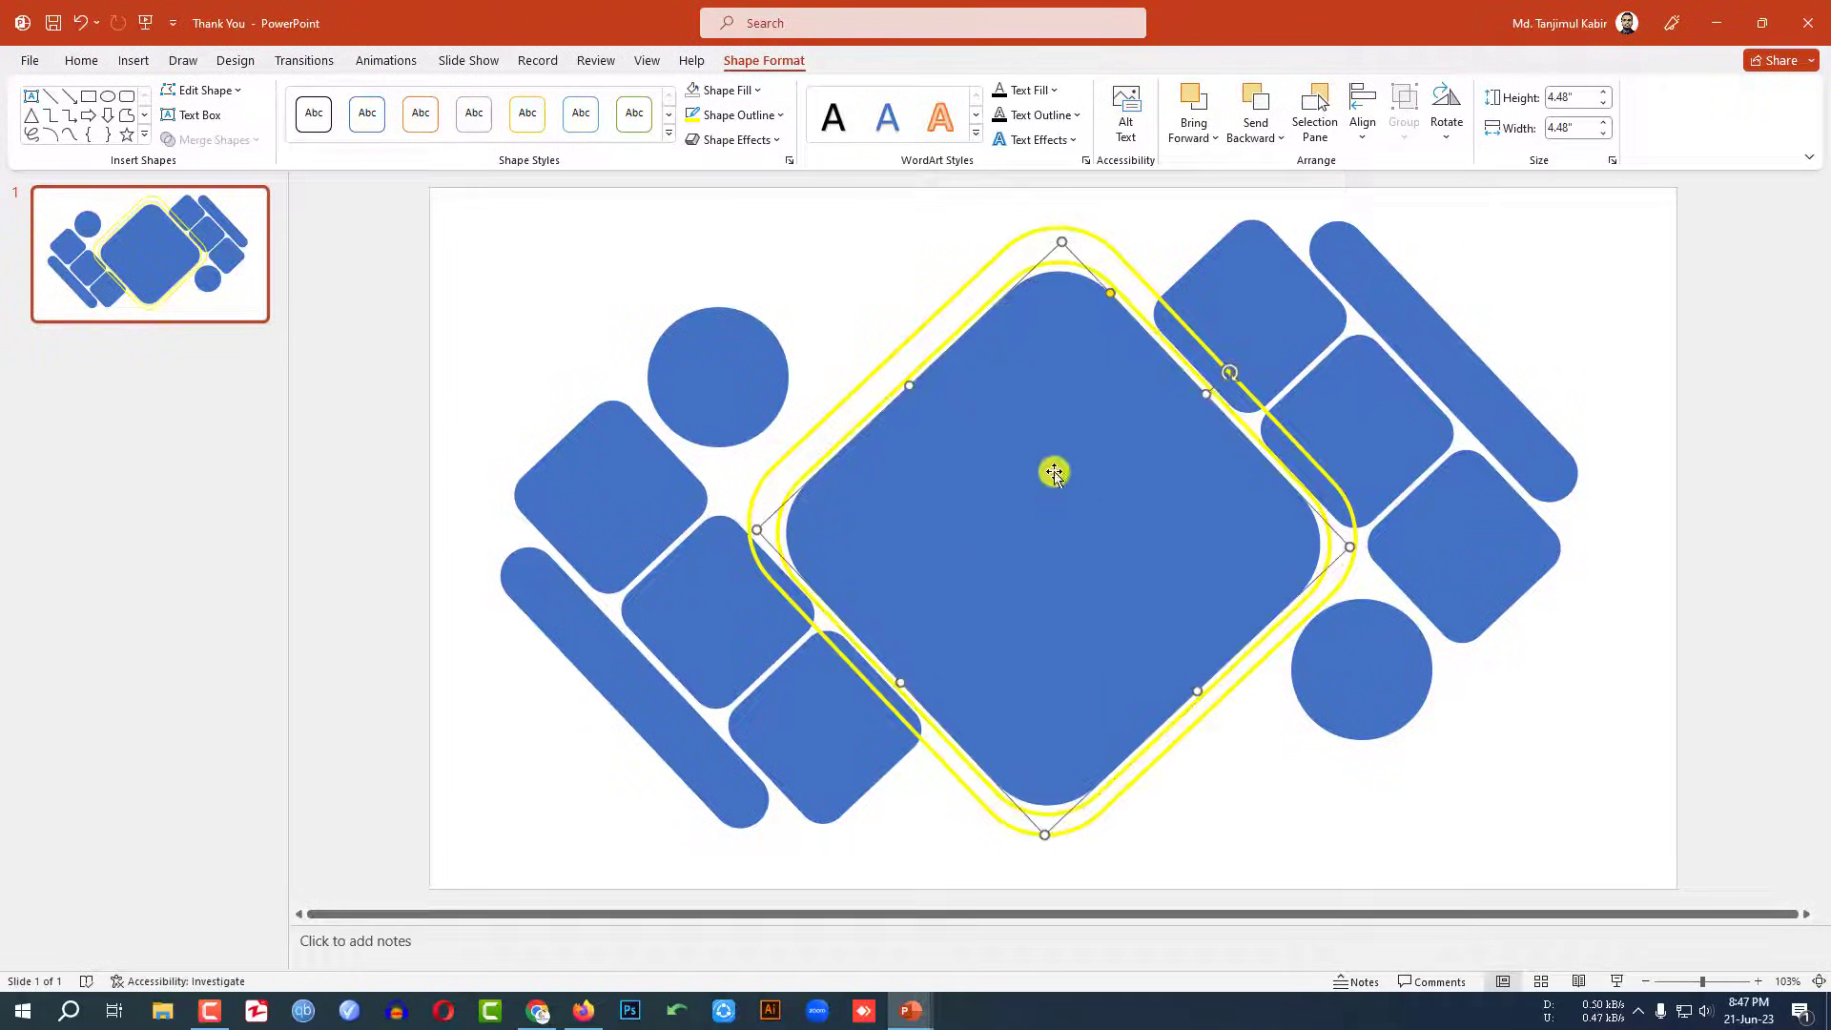
pyautogui.keyDown('shift'); pyautogui.click(990, 298); pyautogui.keyUp('shift')
pyautogui.keyDown('shift'); pyautogui.click(963, 288); pyautogui.keyUp('shift')
pyautogui.click(1362, 129)
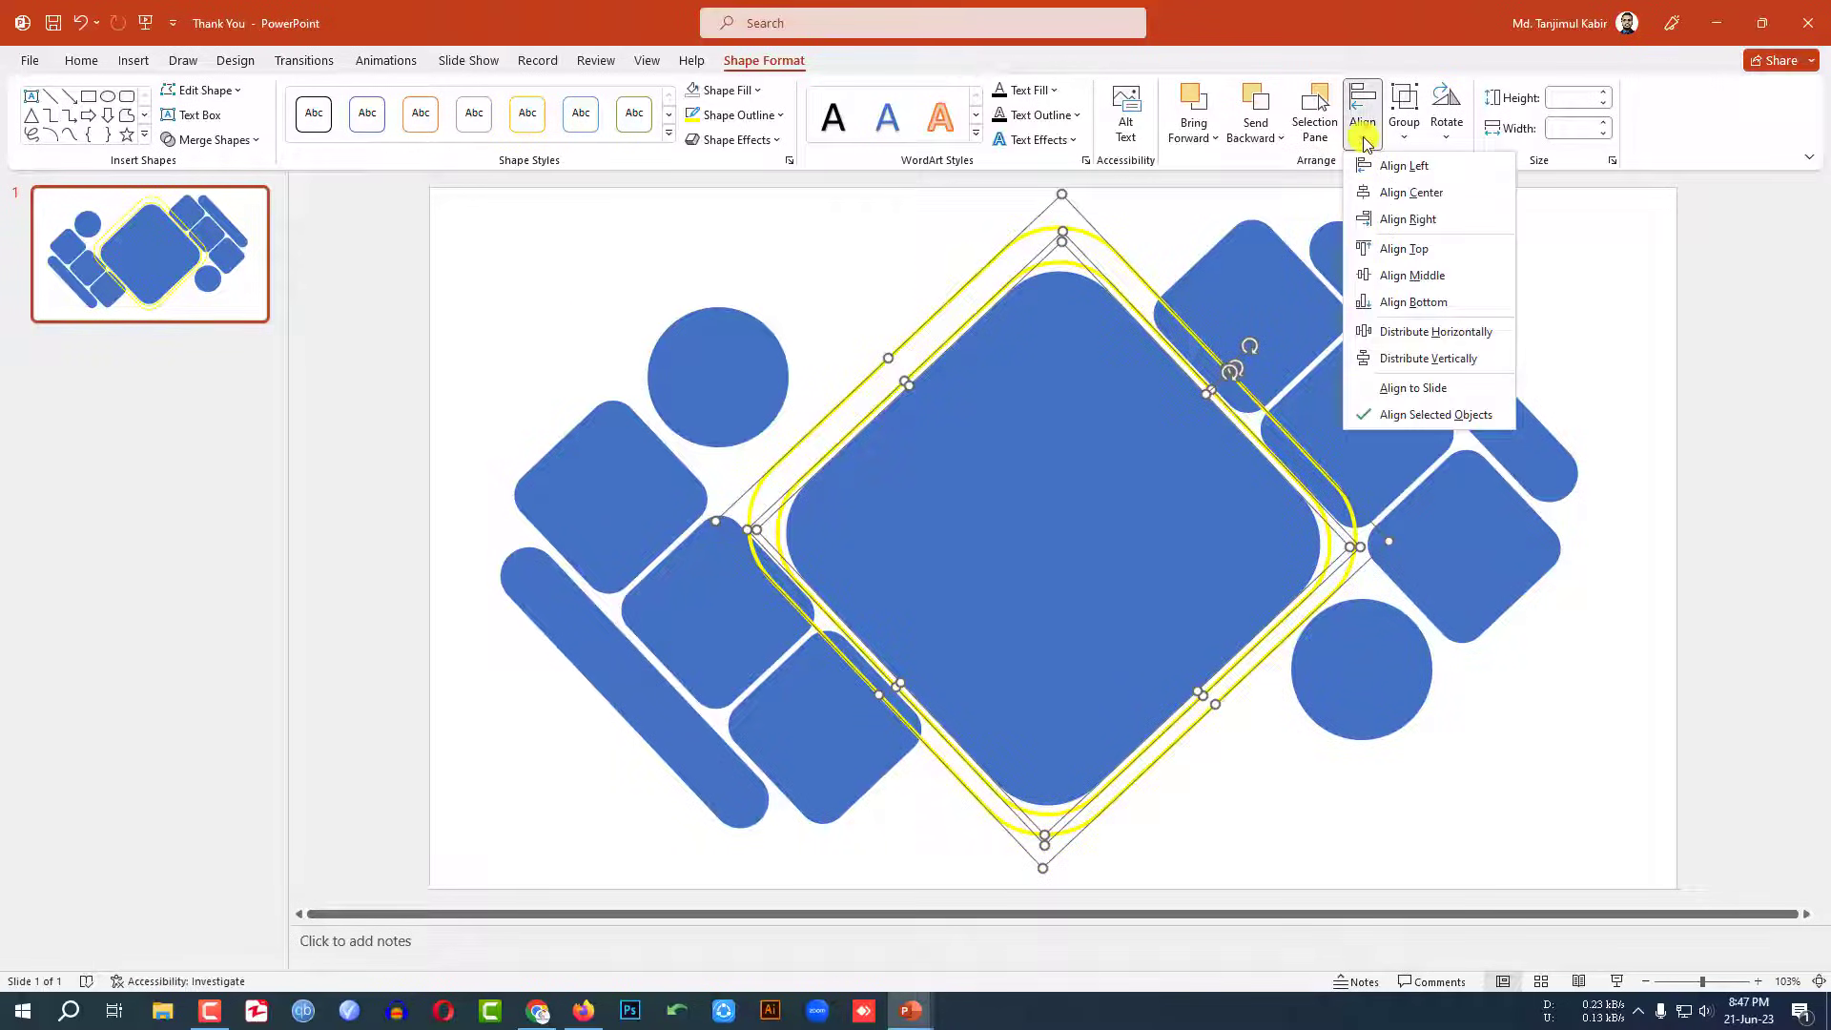
pyautogui.click(1399, 194)
pyautogui.click(1362, 128)
pyautogui.click(1383, 277)
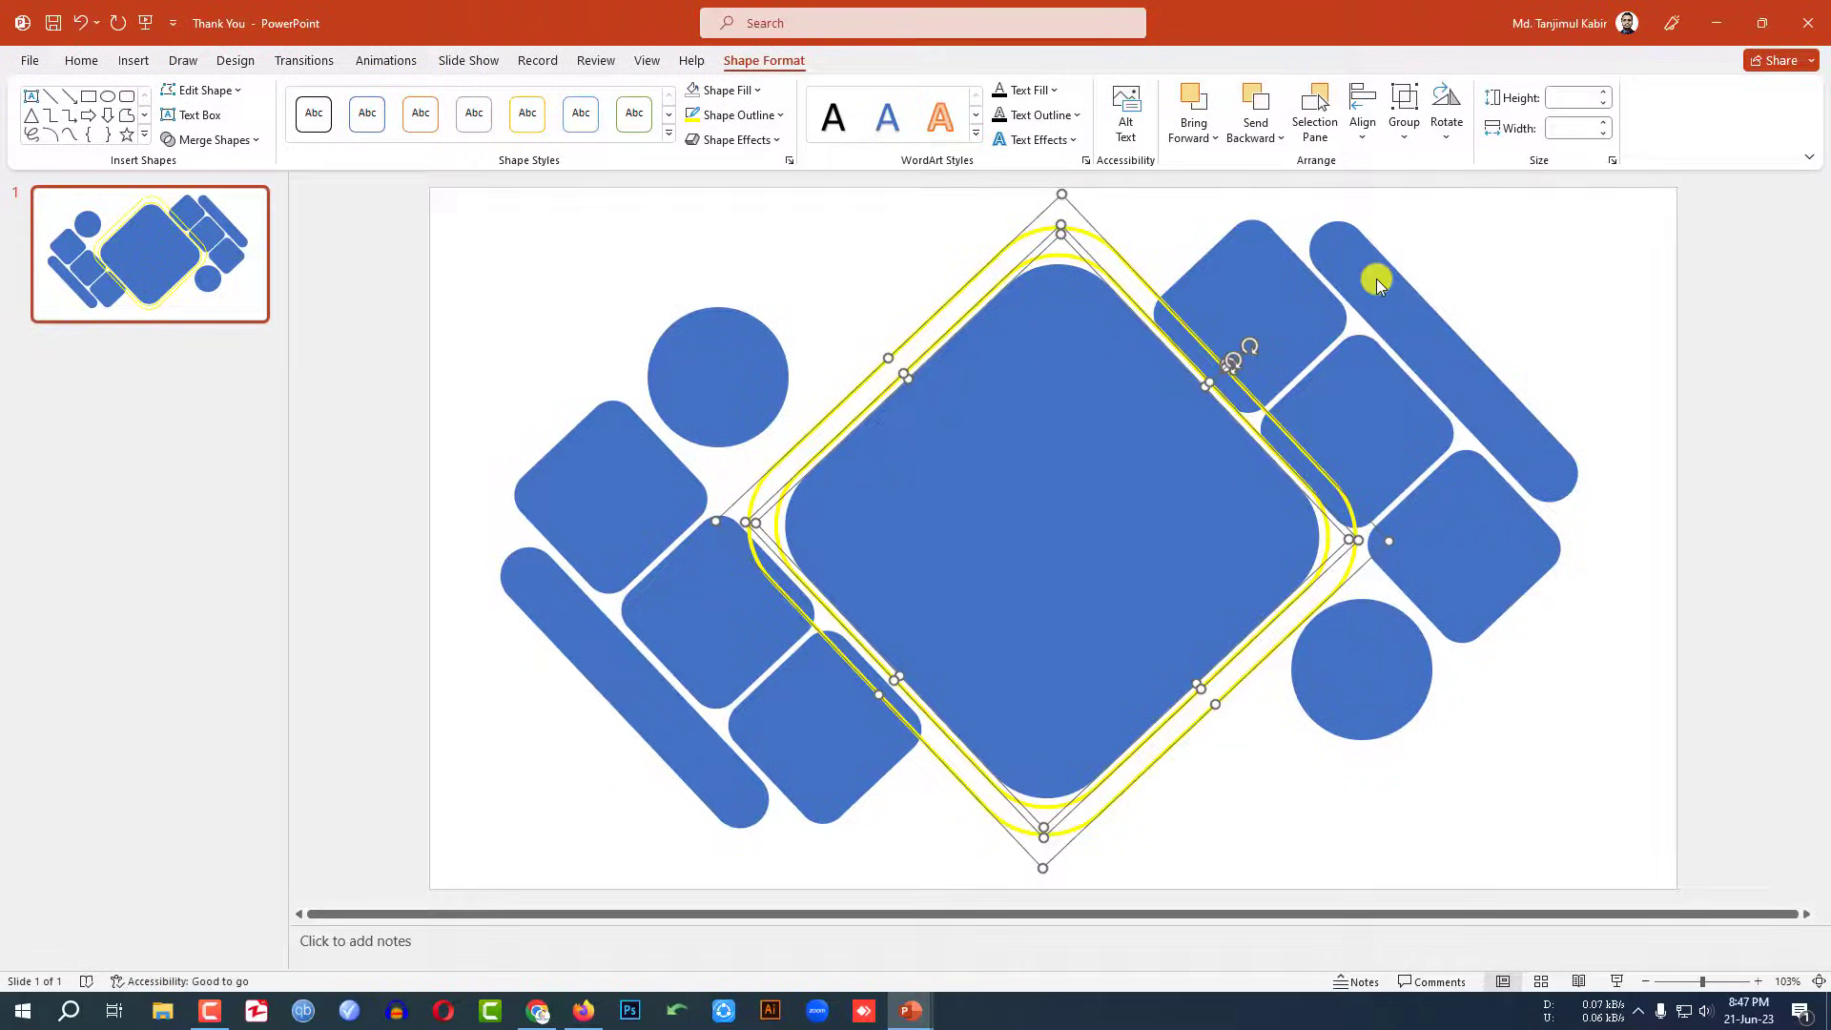
pyautogui.click(1560, 316)
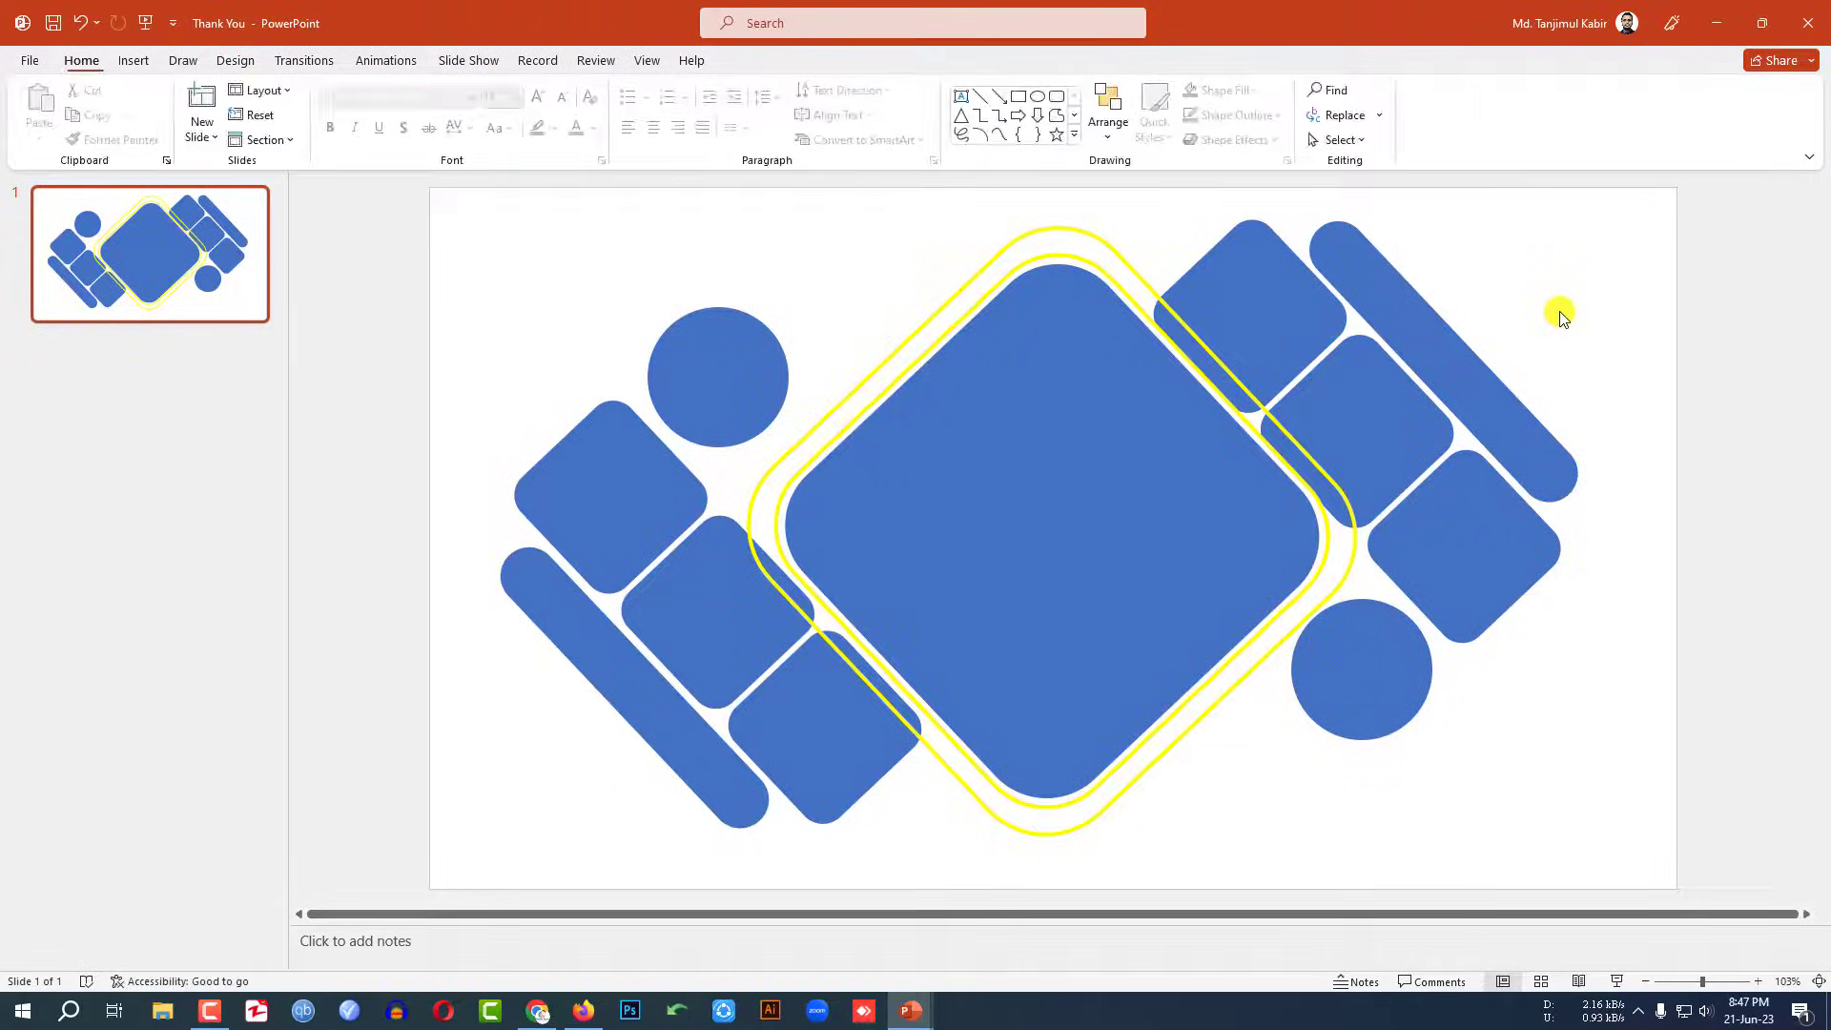
pyautogui.click(133, 60)
# Draw a slide-sized, outline-free blue-grey rectangle and send it behind all shapes
pyautogui.click(323, 119)
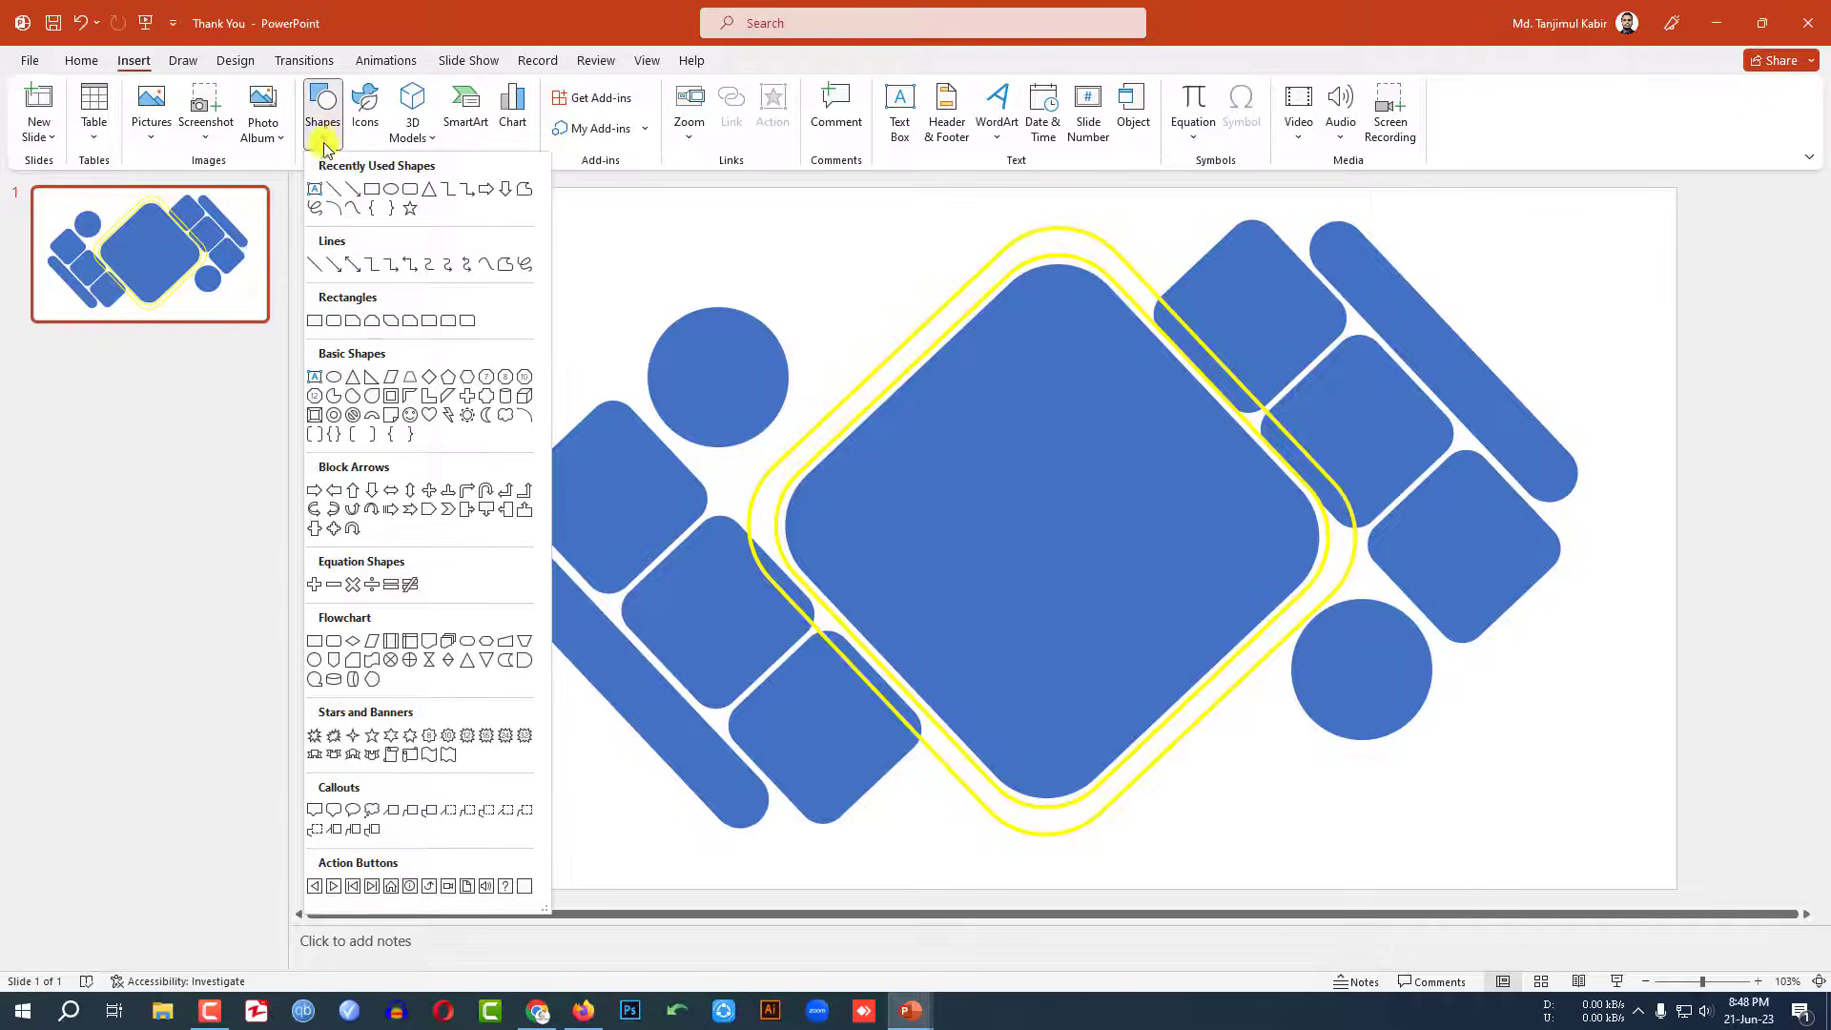
pyautogui.click(372, 190)
pyautogui.moveTo(429, 191); pyautogui.dragTo(1677, 889)
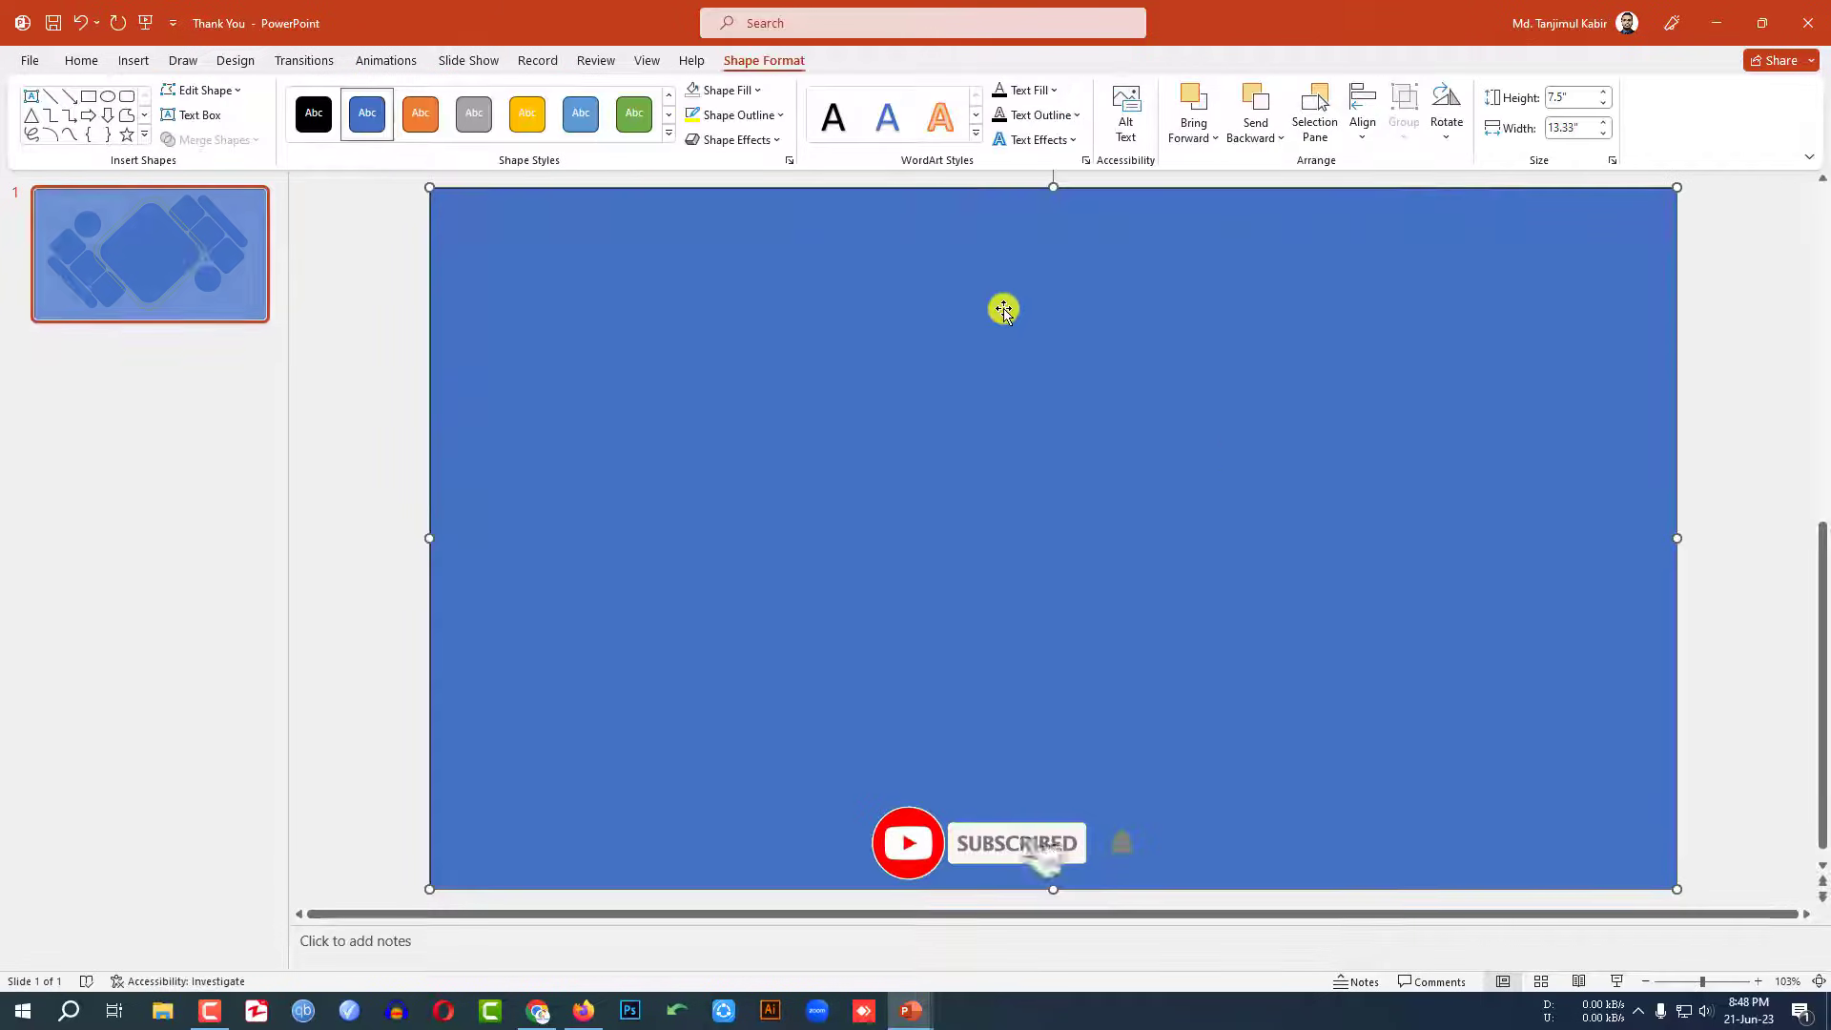
pyautogui.click(774, 115)
pyautogui.click(751, 327)
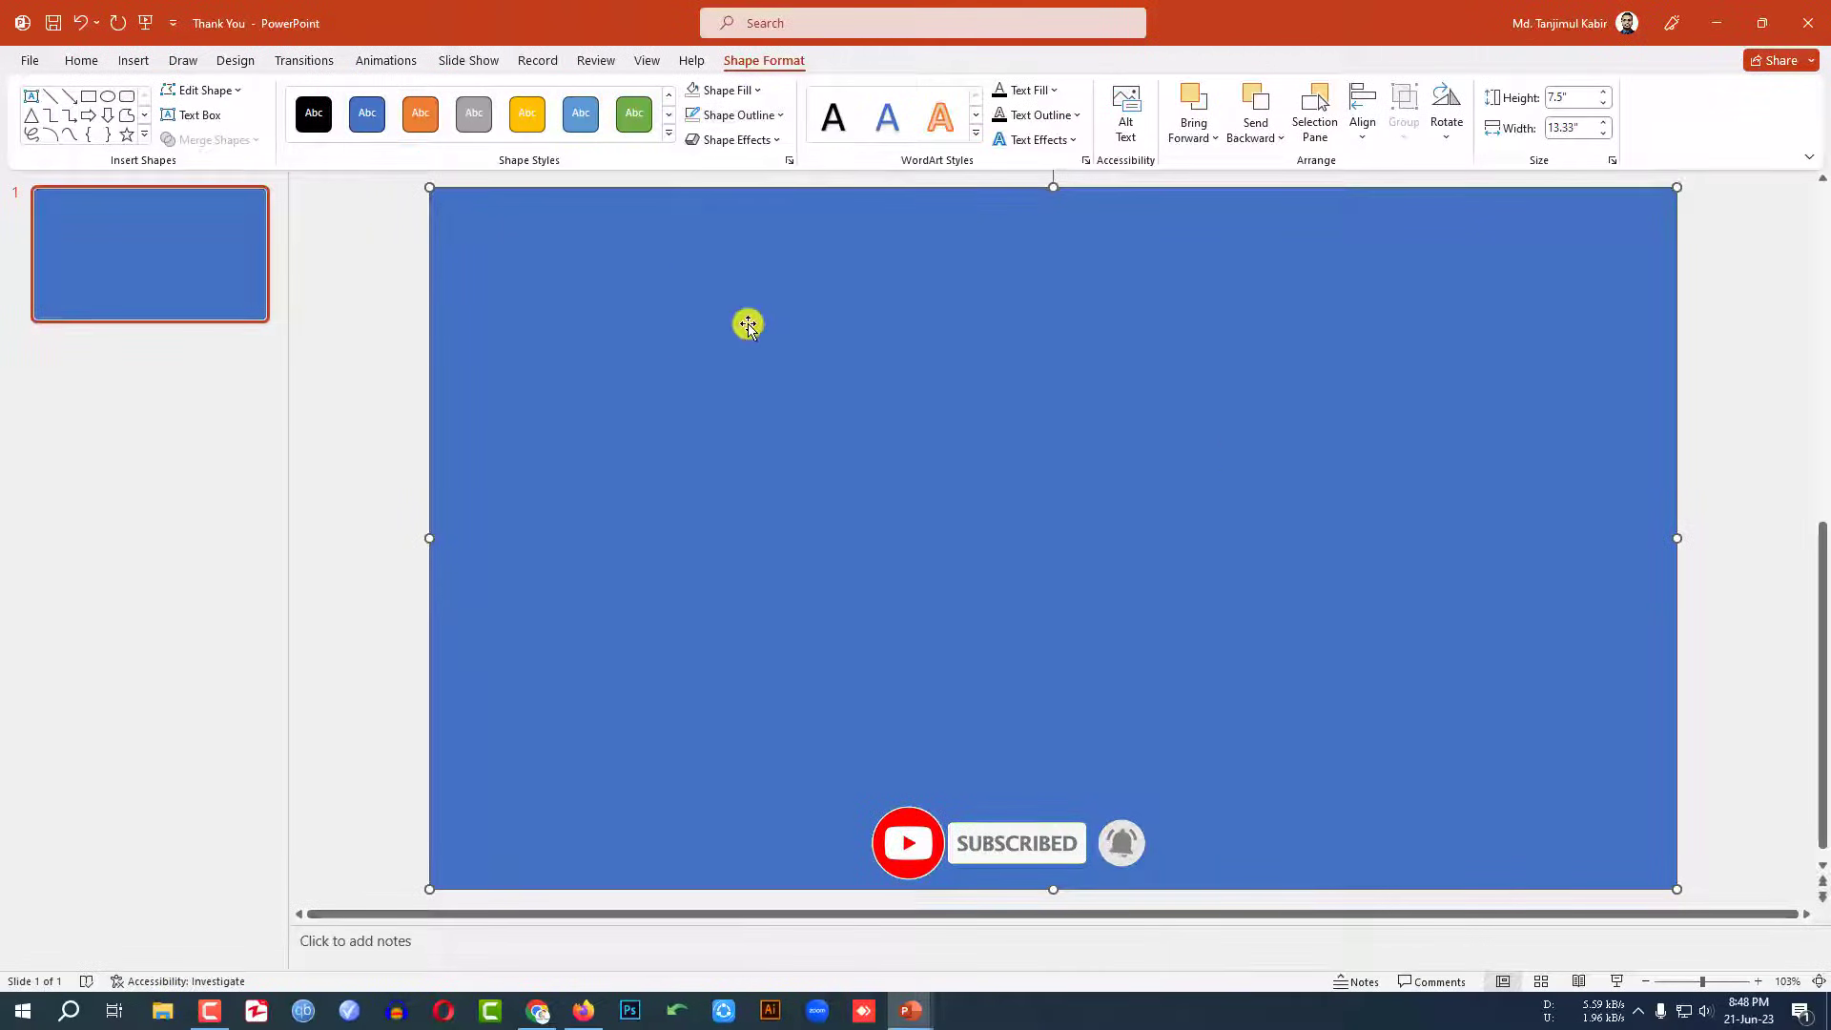
pyautogui.click(735, 89)
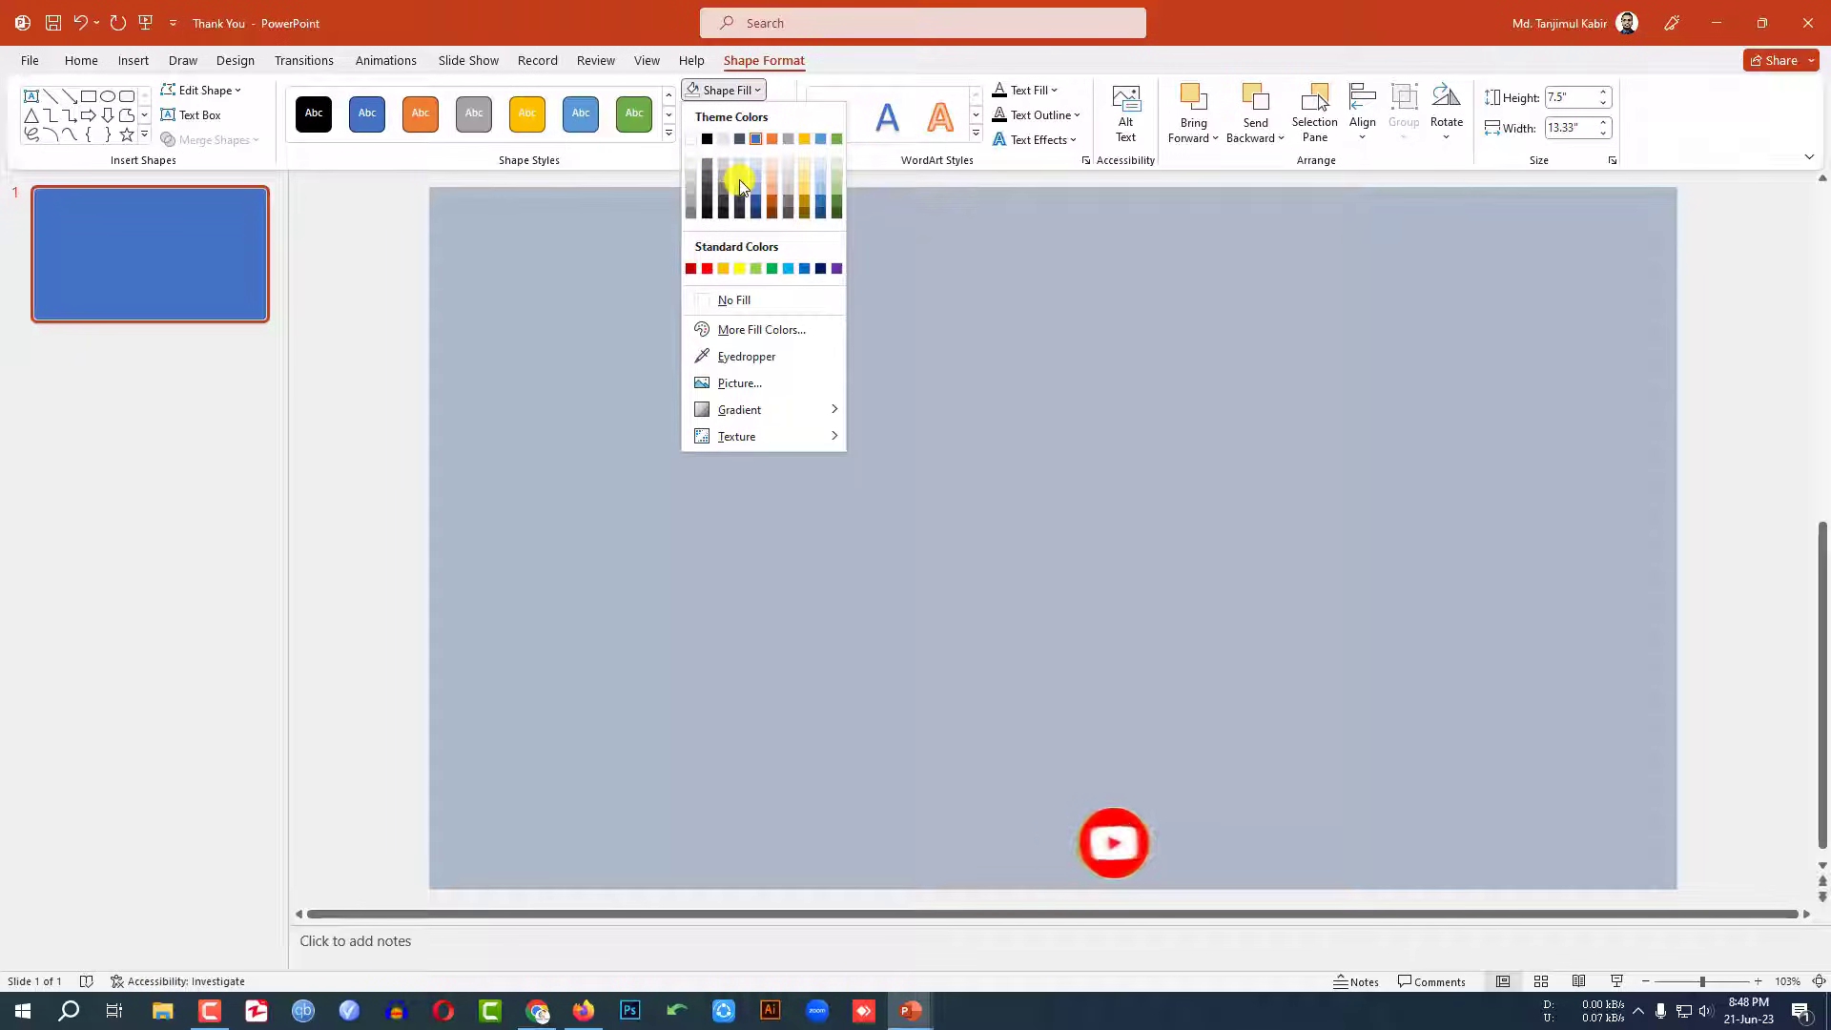
pyautogui.click(740, 179)
pyautogui.rightClick(882, 320)
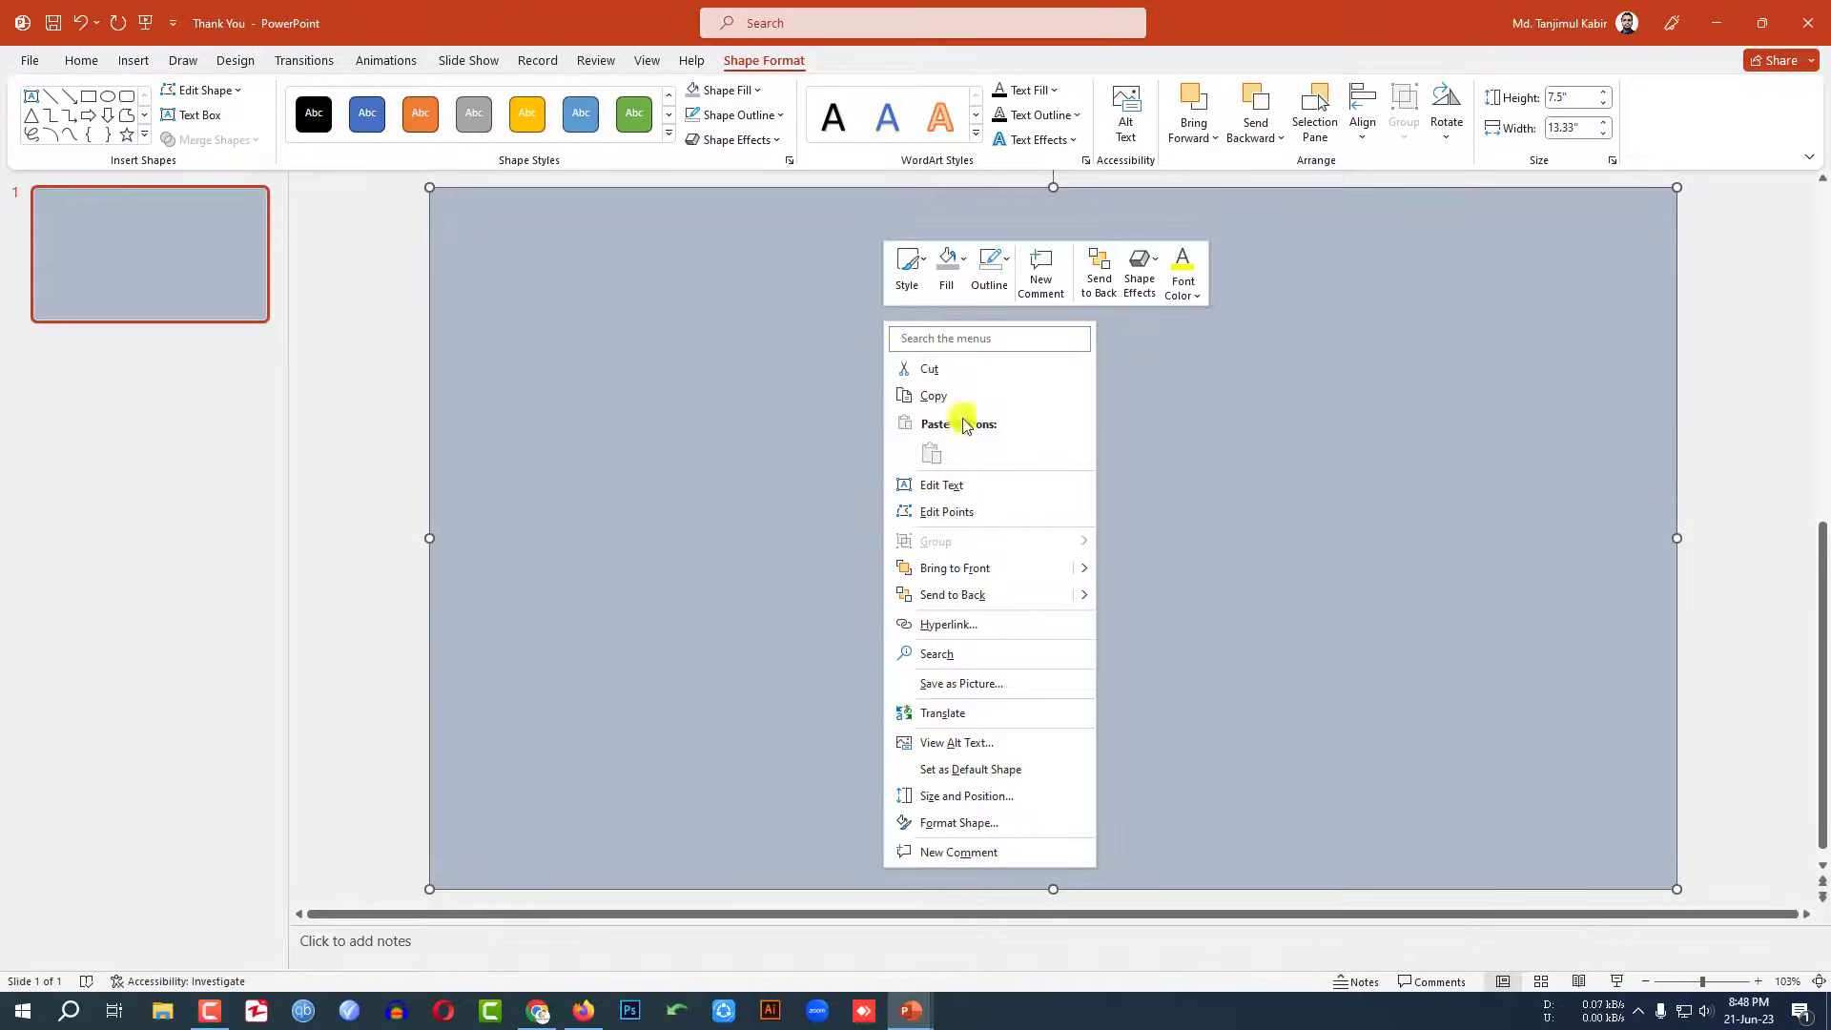
pyautogui.click(975, 596)
pyautogui.press('Escape')
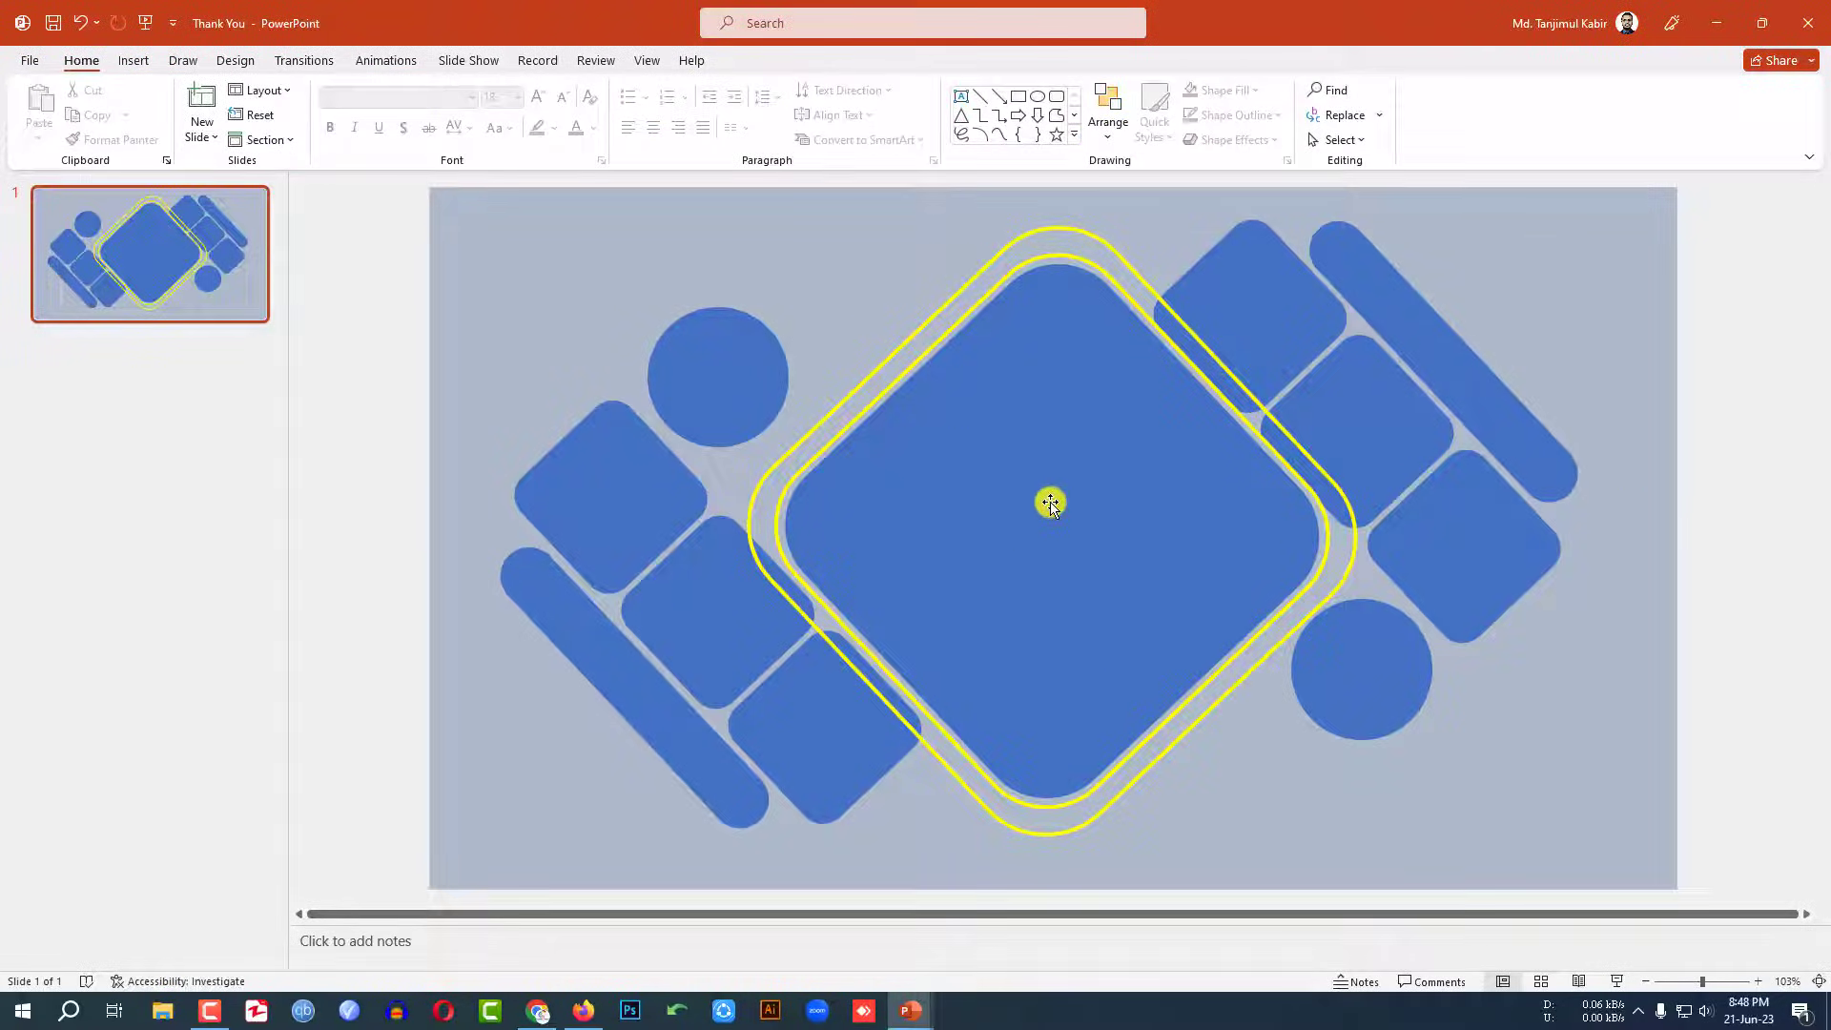
# Subtract all the blue circles, diamonds and bars from the full-slide rectangle
pyautogui.click(835, 246)
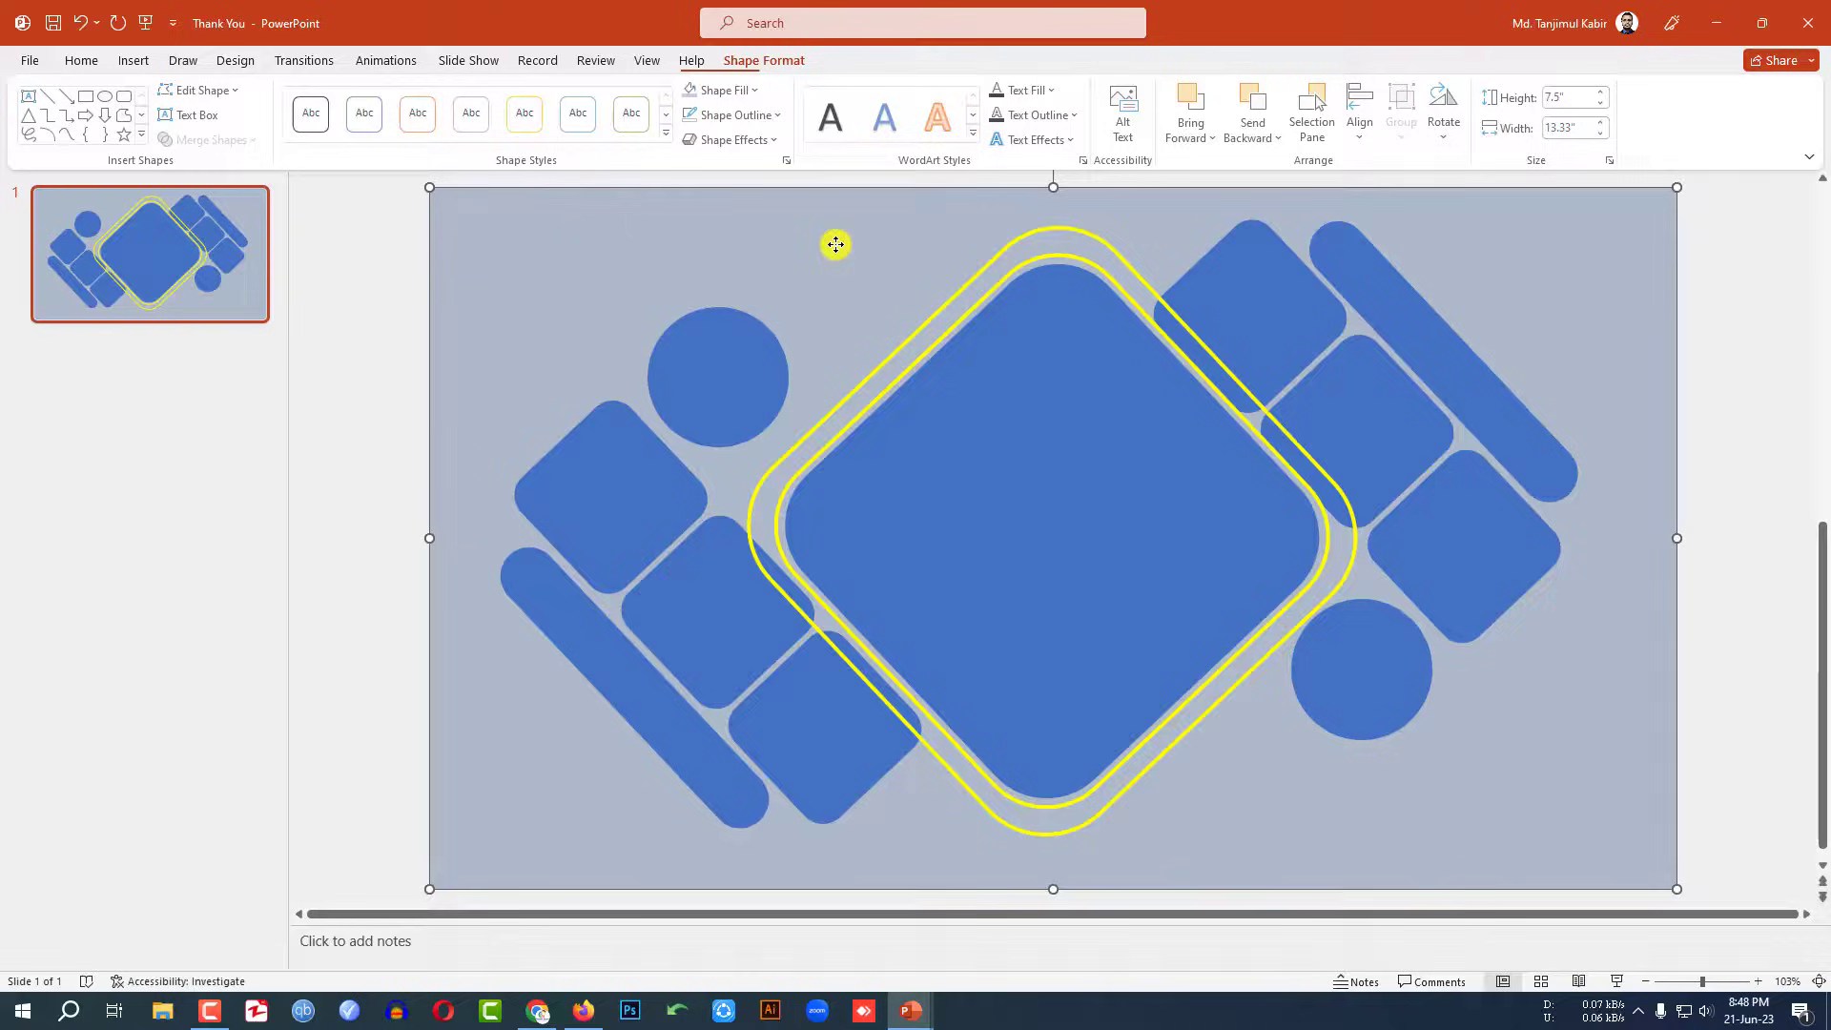
pyautogui.keyDown('shift'); pyautogui.click(738, 375); pyautogui.keyUp('shift')
pyautogui.keyDown('shift'); pyautogui.click(629, 505); pyautogui.keyUp('shift')
pyautogui.keyDown('shift'); pyautogui.click(679, 648); pyautogui.keyUp('shift')
pyautogui.keyDown('shift'); pyautogui.click(780, 695); pyautogui.keyUp('shift')
pyautogui.keyDown('shift'); pyautogui.click(679, 740); pyautogui.keyUp('shift')
pyautogui.keyDown('shift'); pyautogui.click(1021, 539); pyautogui.keyUp('shift')
pyautogui.keyDown('shift'); pyautogui.click(1402, 677); pyautogui.keyUp('shift')
pyautogui.keyDown('shift'); pyautogui.click(1455, 541); pyautogui.keyUp('shift')
pyautogui.keyDown('shift'); pyautogui.click(1364, 458); pyautogui.keyUp('shift')
pyautogui.keyDown('shift'); pyautogui.click(1259, 348); pyautogui.keyUp('shift')
pyautogui.keyDown('shift'); pyautogui.click(1398, 306); pyautogui.keyUp('shift')
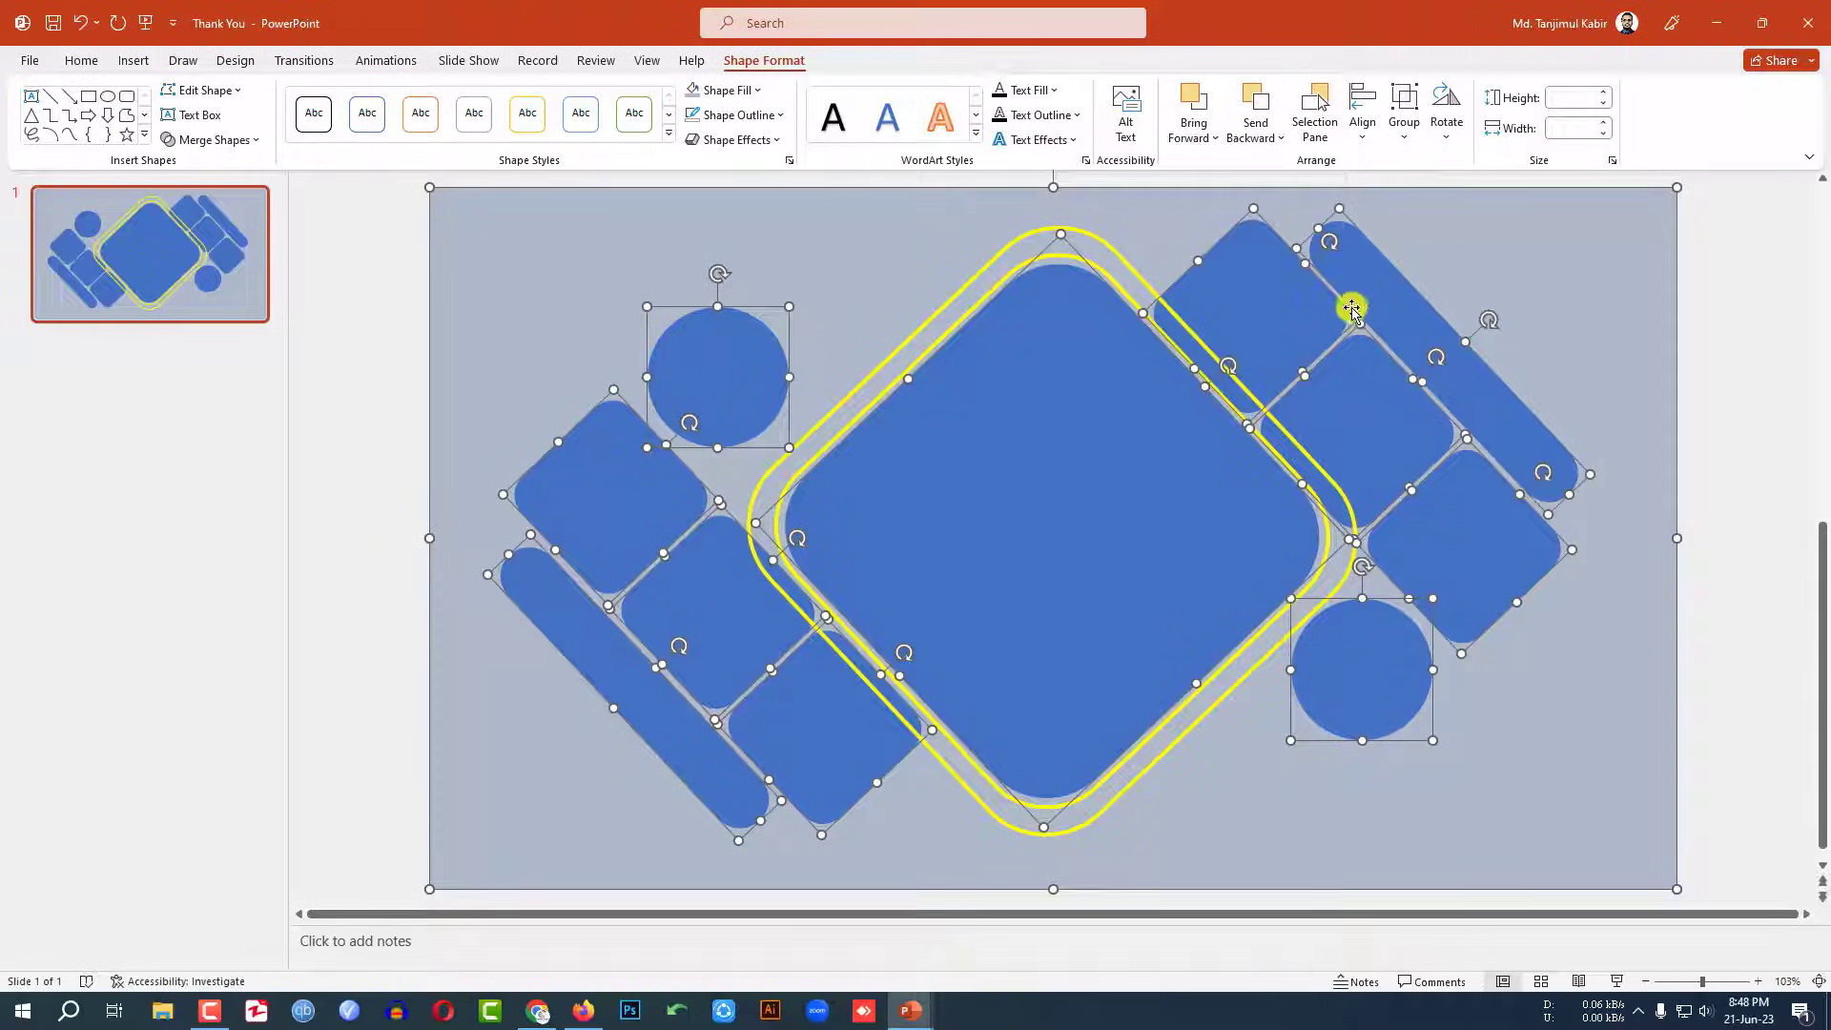
pyautogui.click(258, 143)
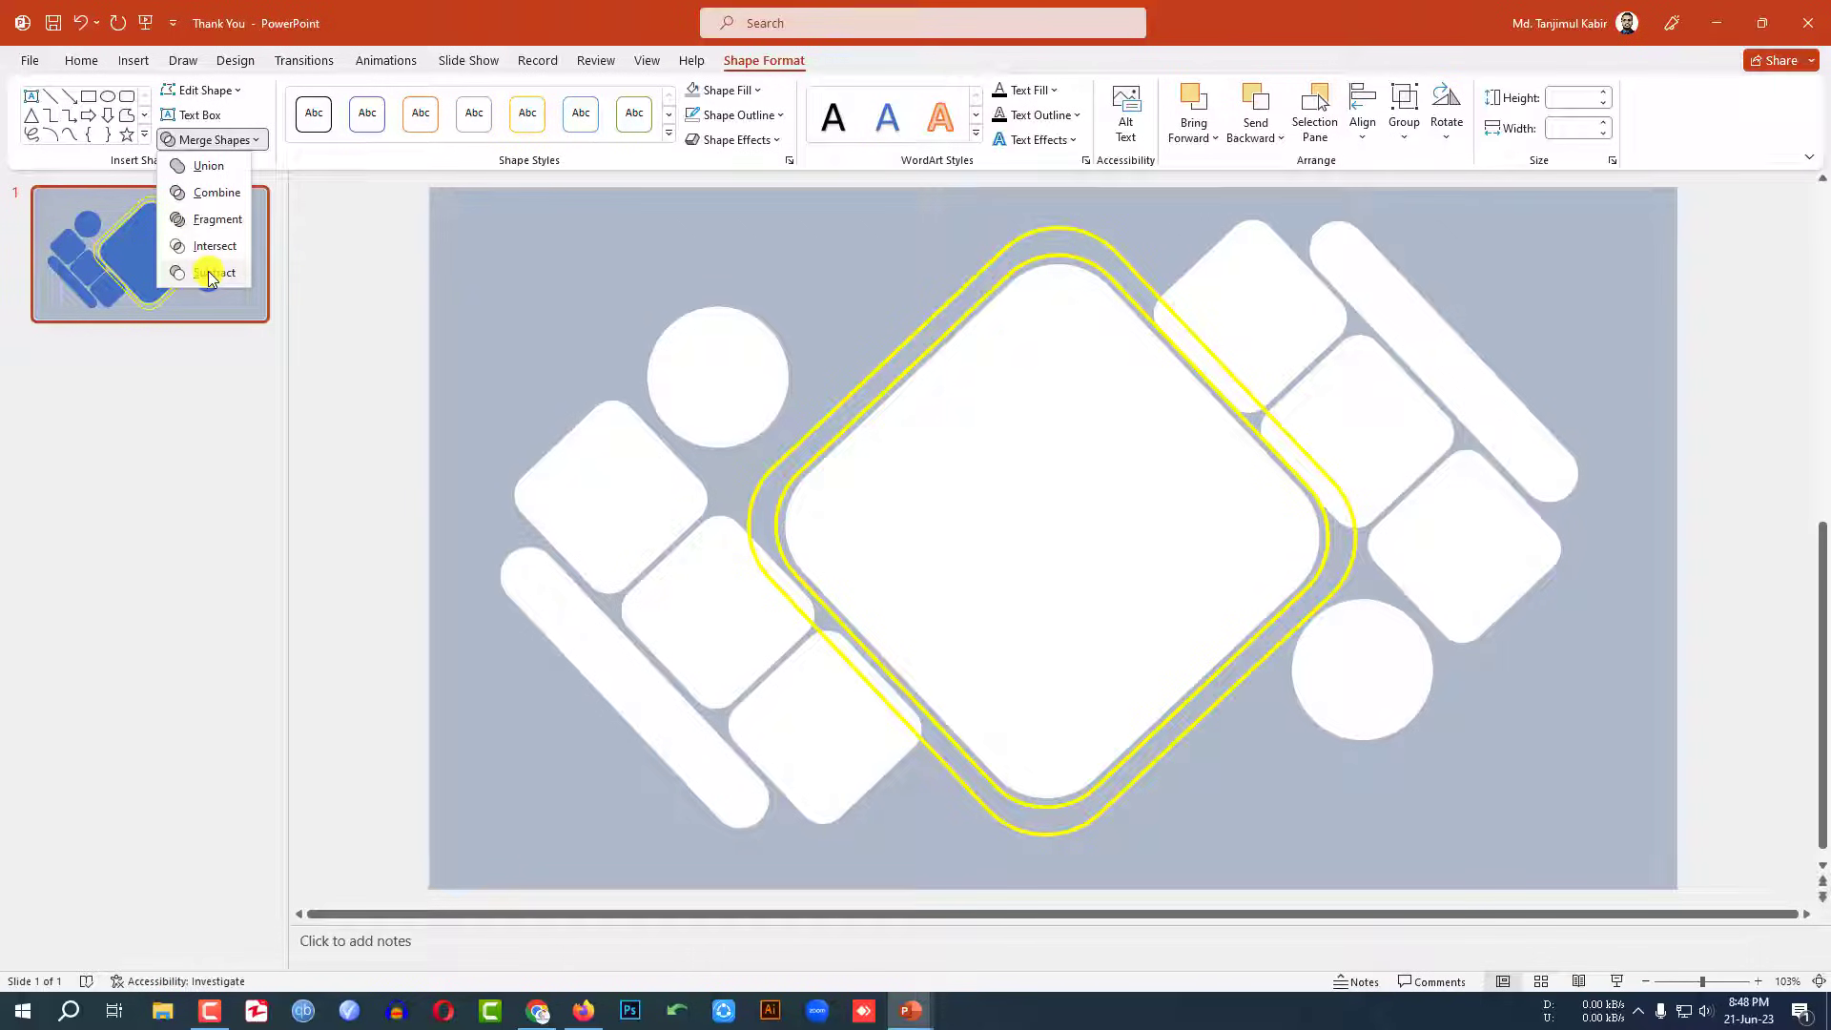
pyautogui.click(210, 275)
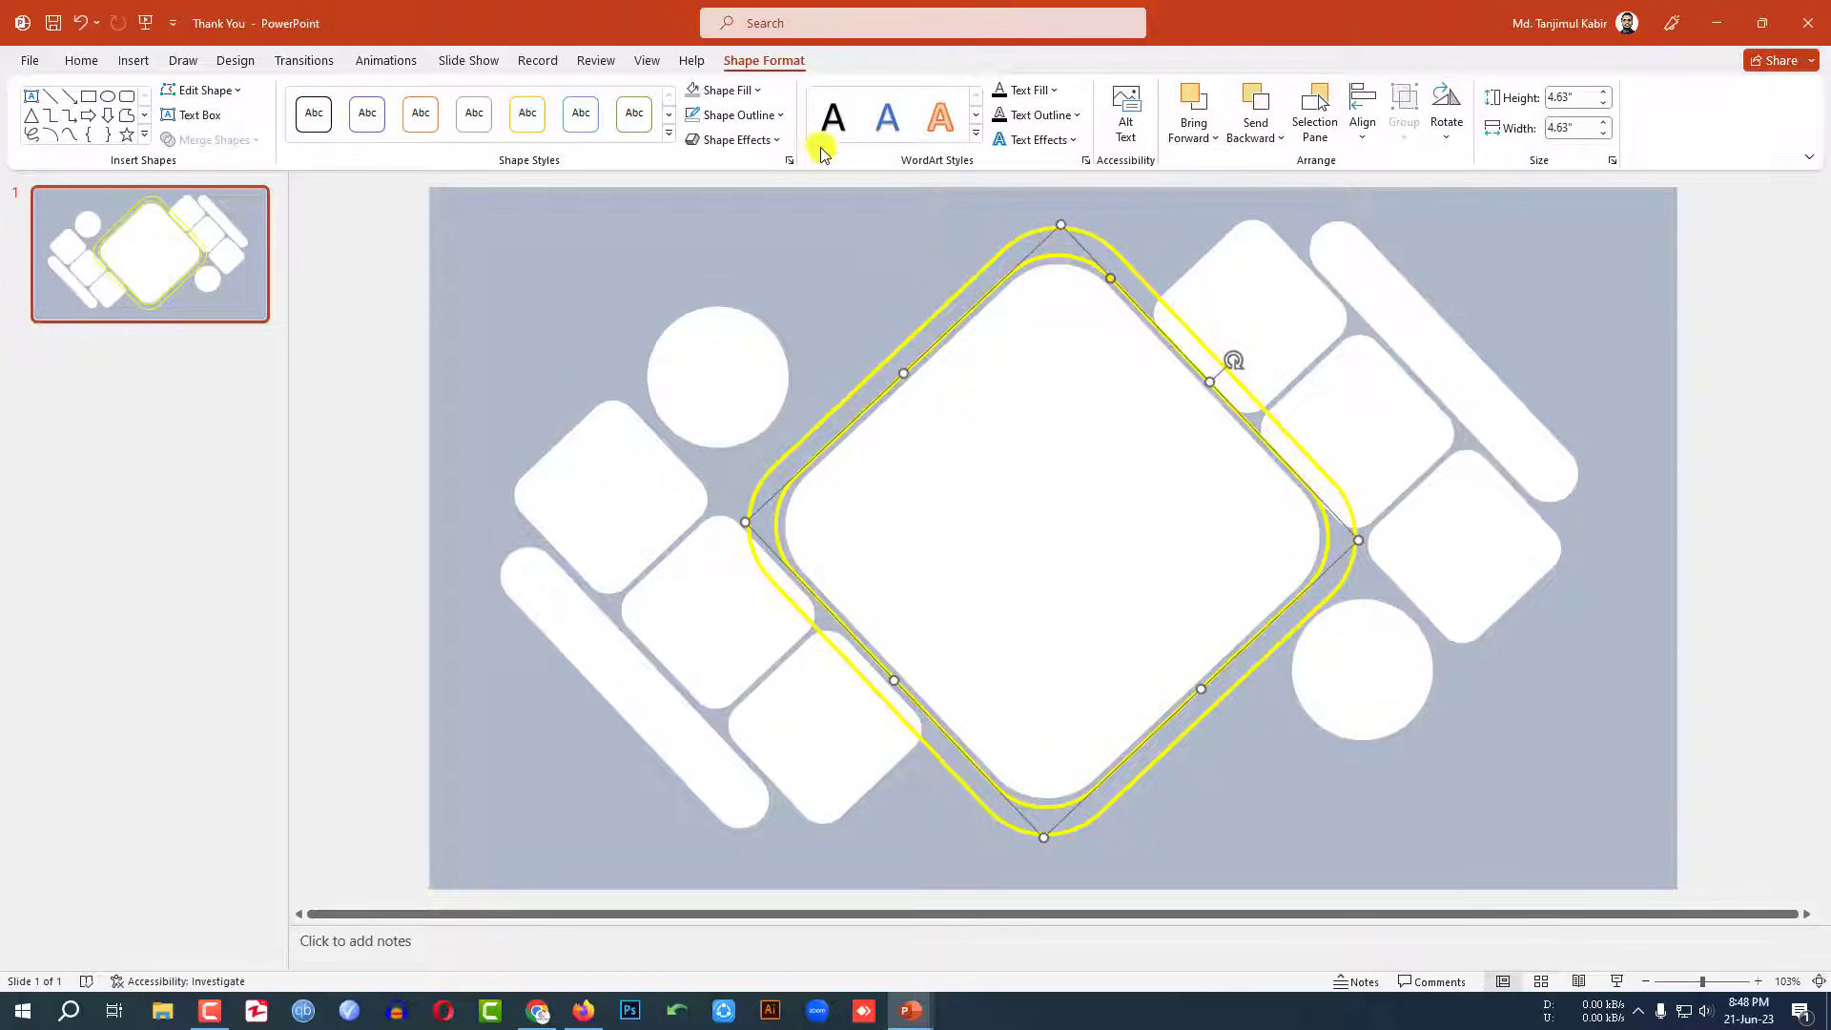
# Give the inner frame a white outline
pyautogui.click(775, 114)
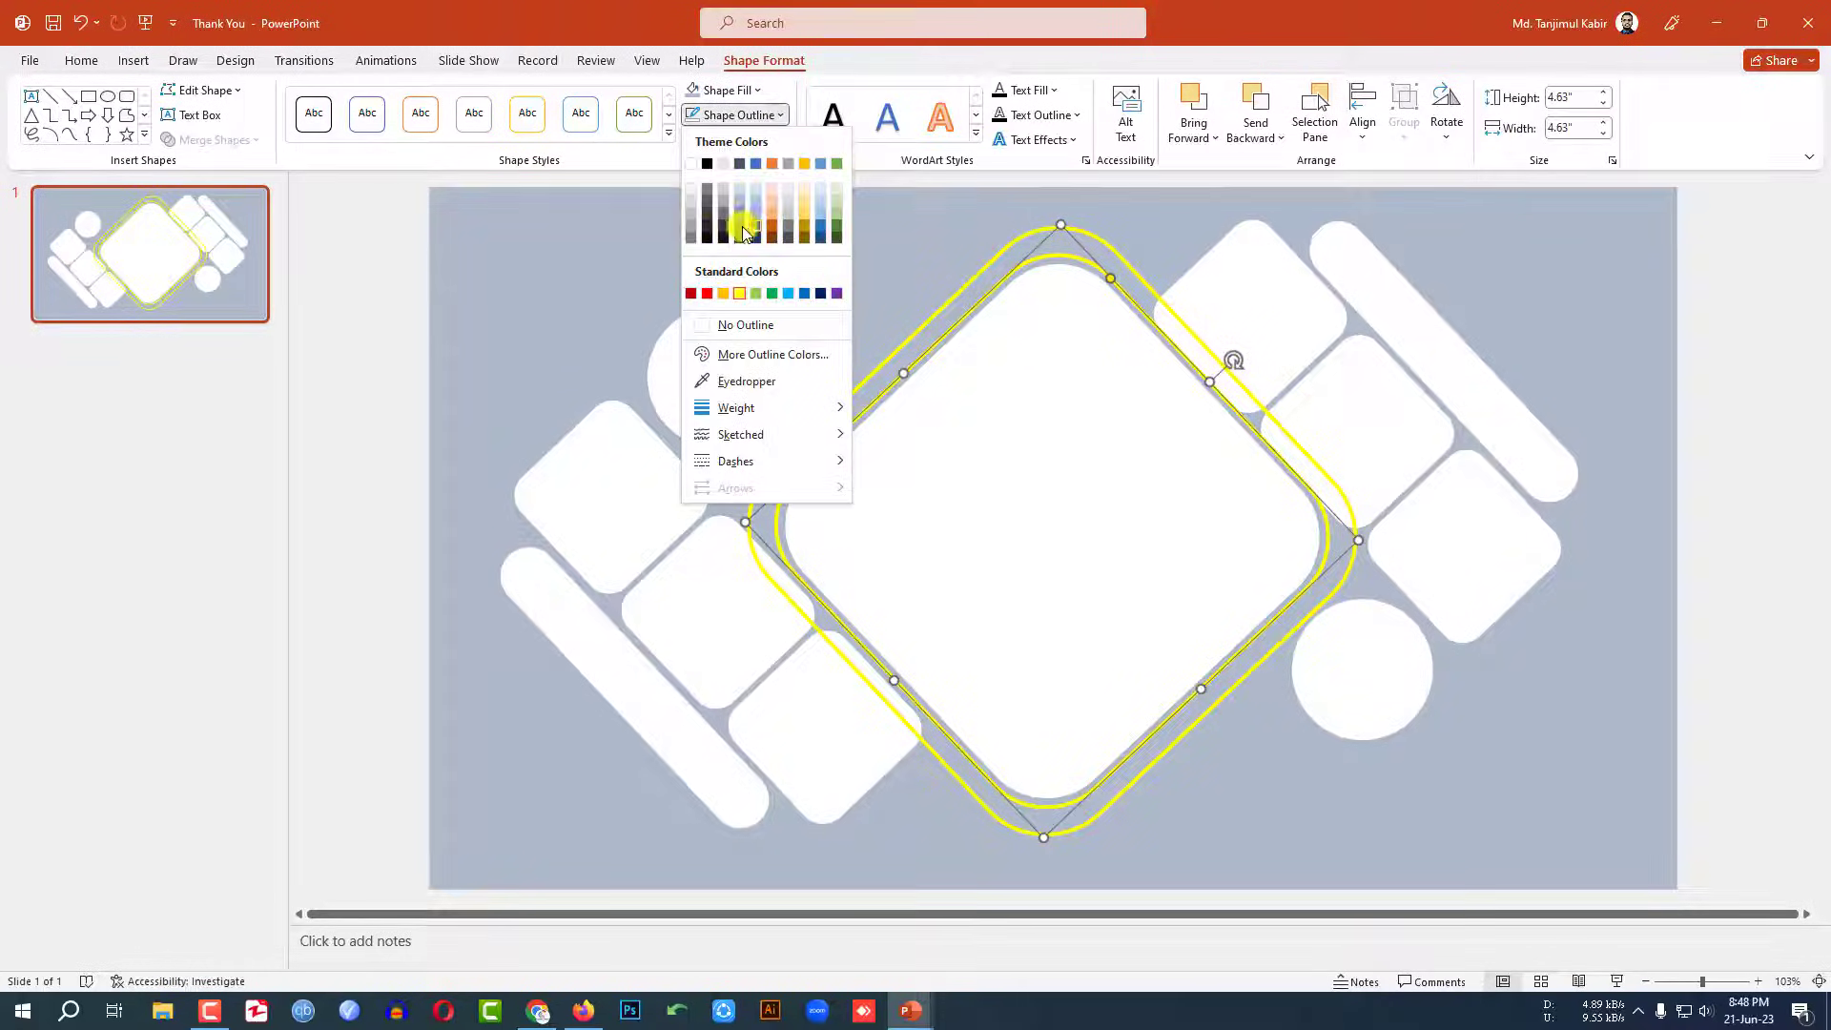
pyautogui.click(691, 163)
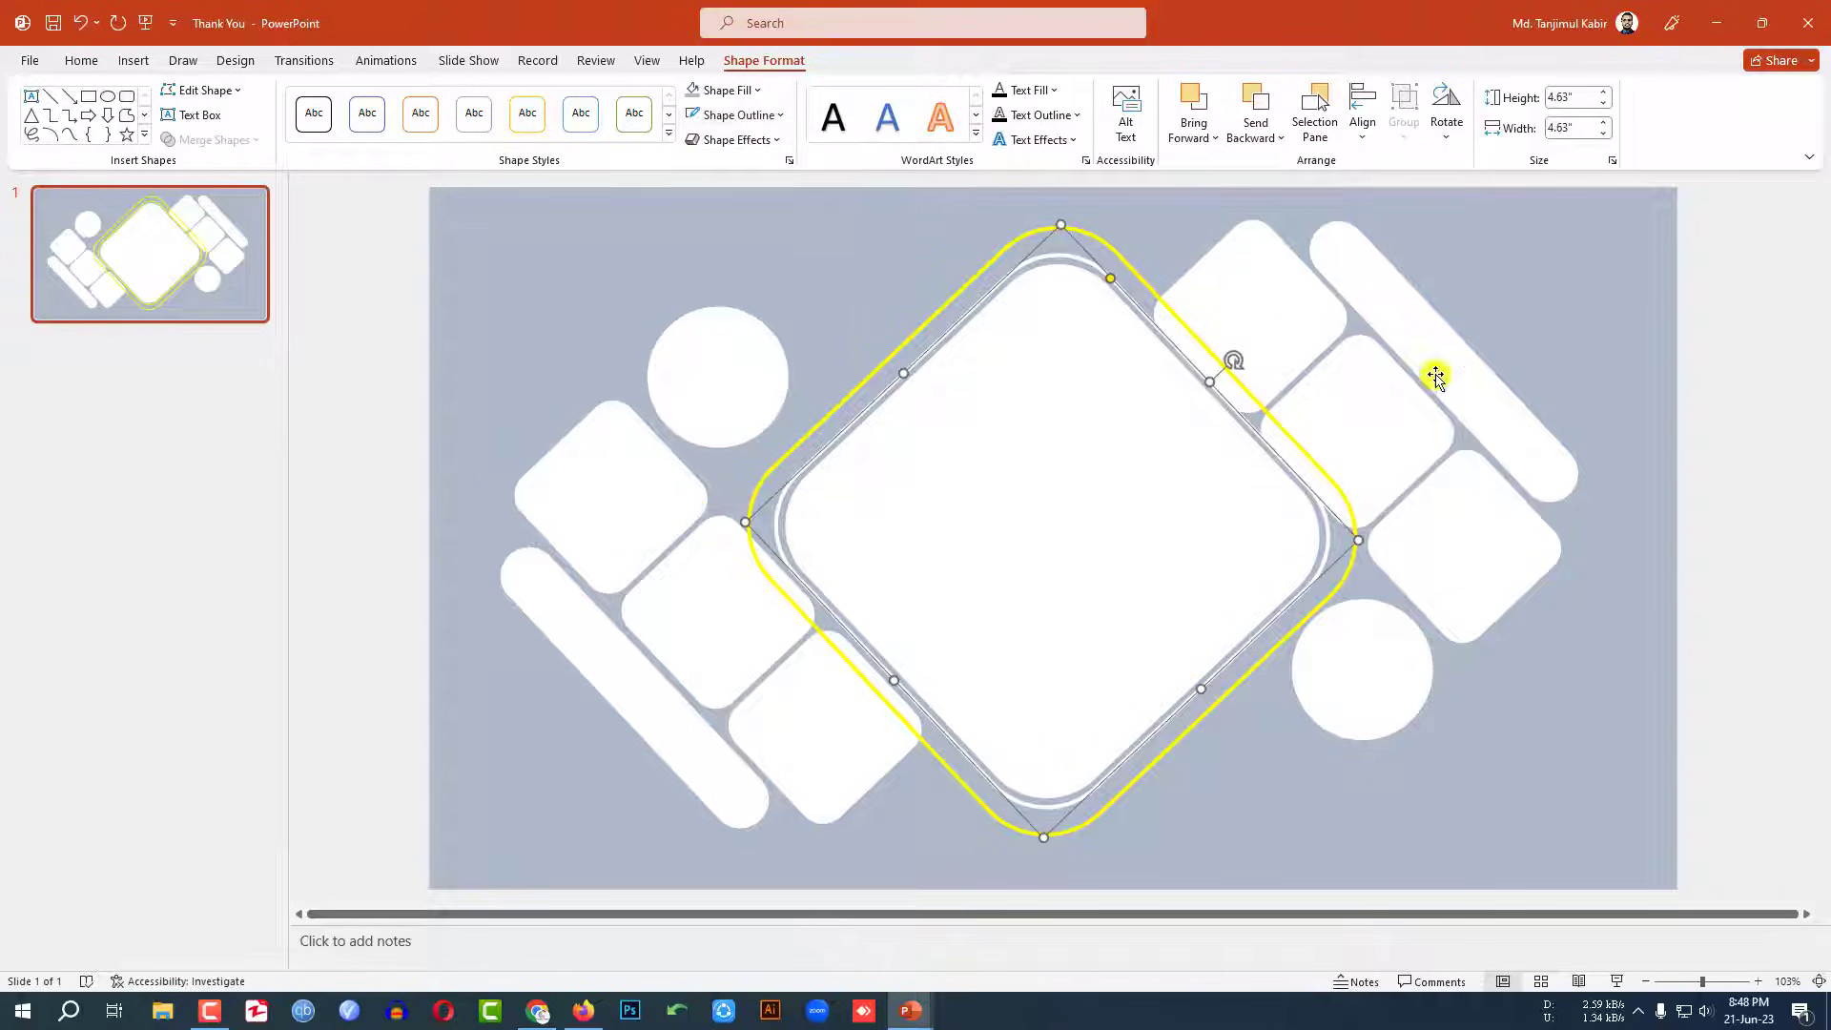
pyautogui.click(1582, 343)
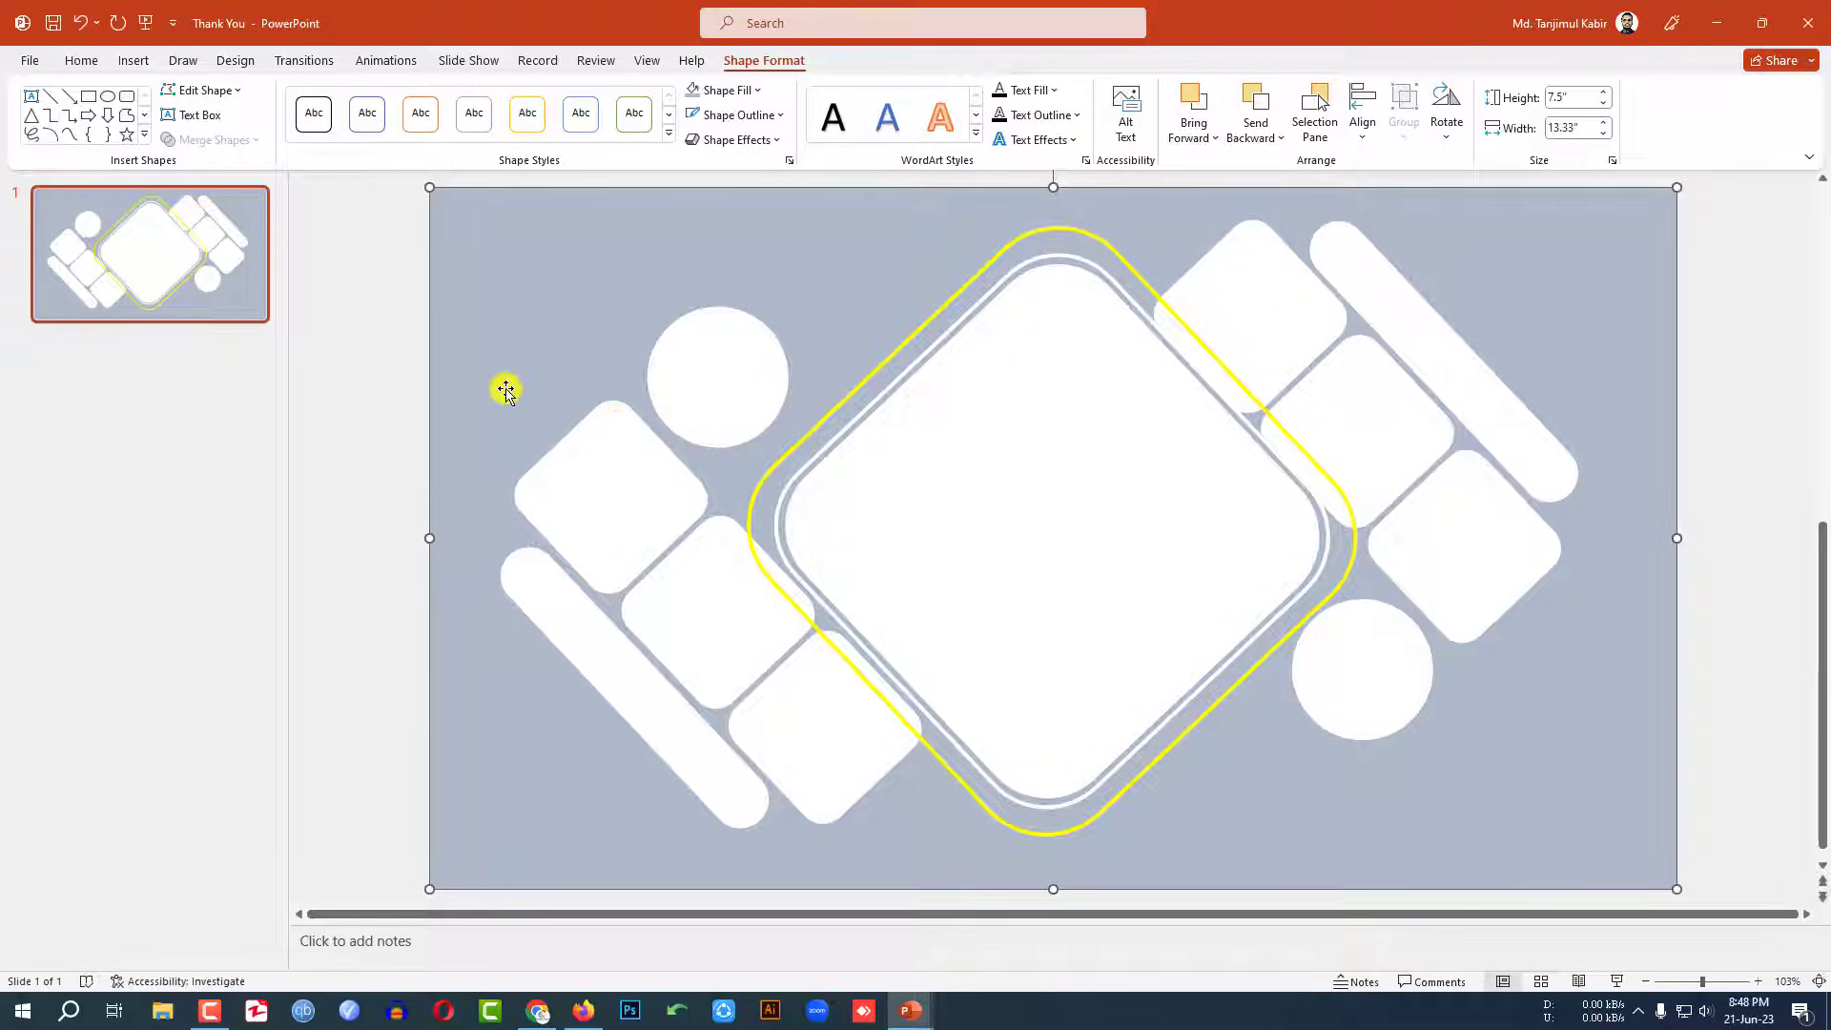
pyautogui.click(133, 60)
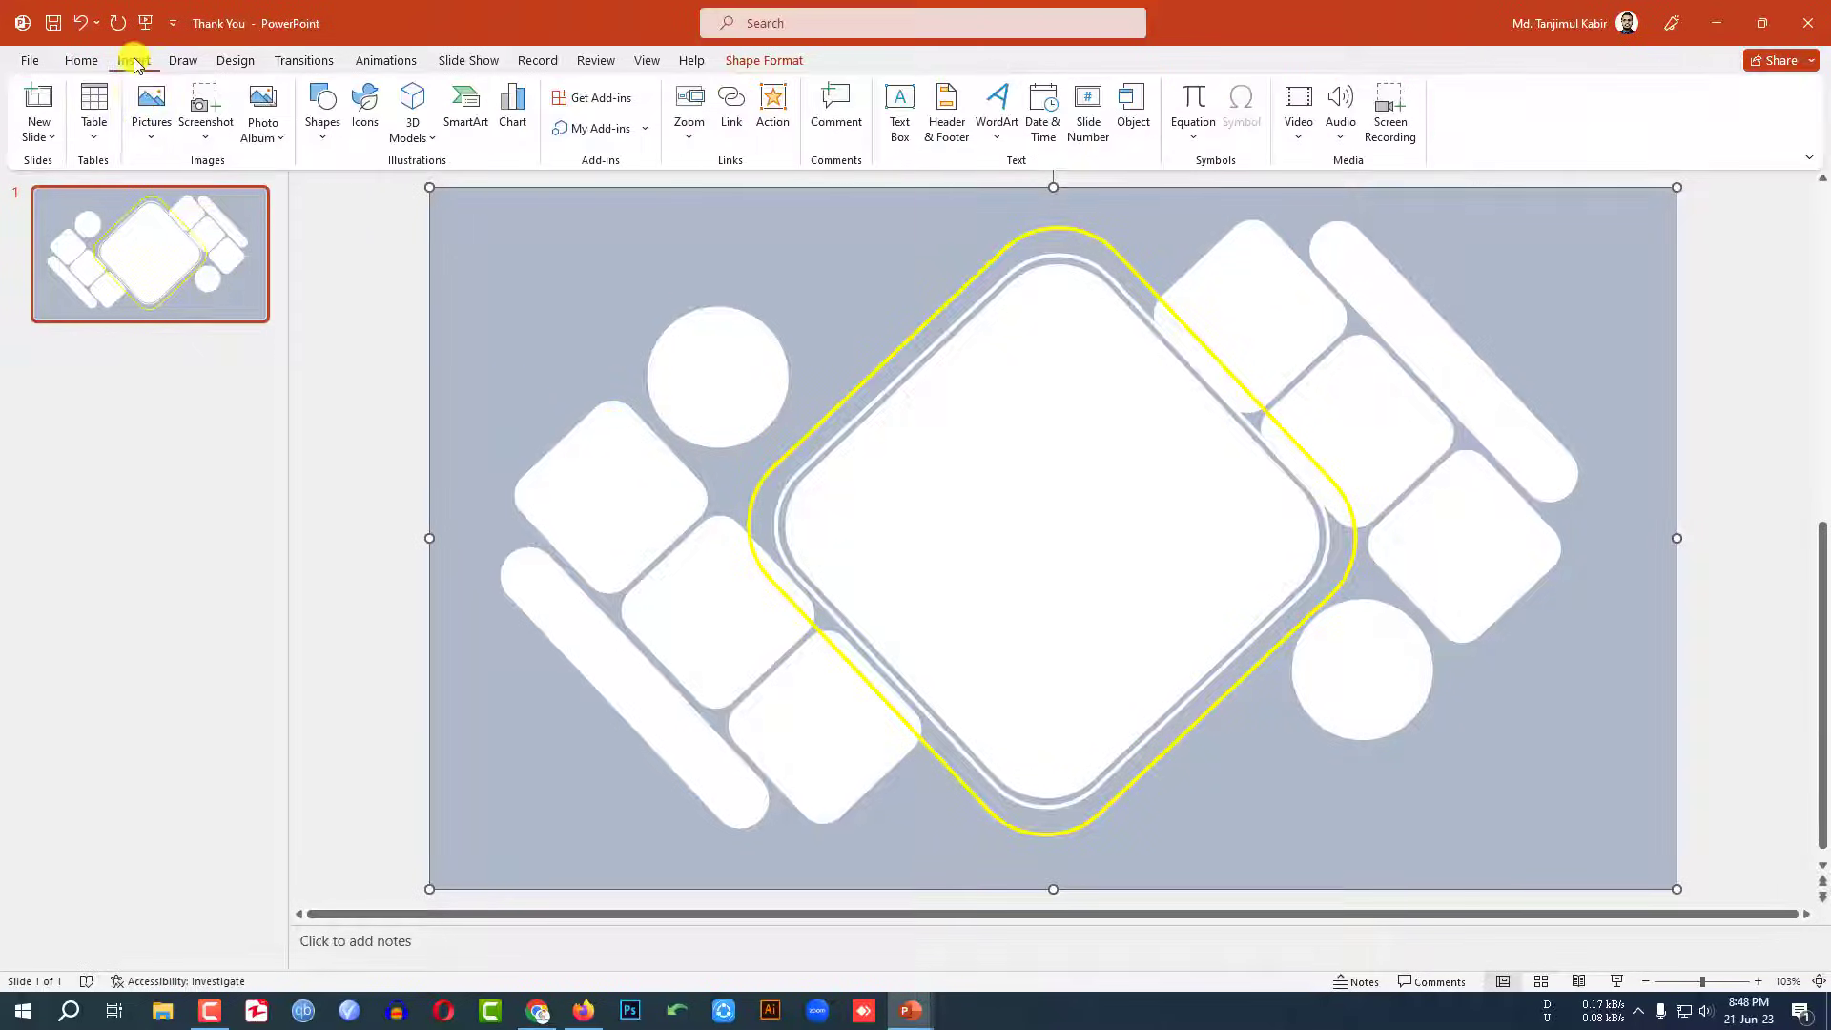
# Insert the city skyline photo from this device and crop it to 16:9
pyautogui.click(150, 119)
pyautogui.click(175, 195)
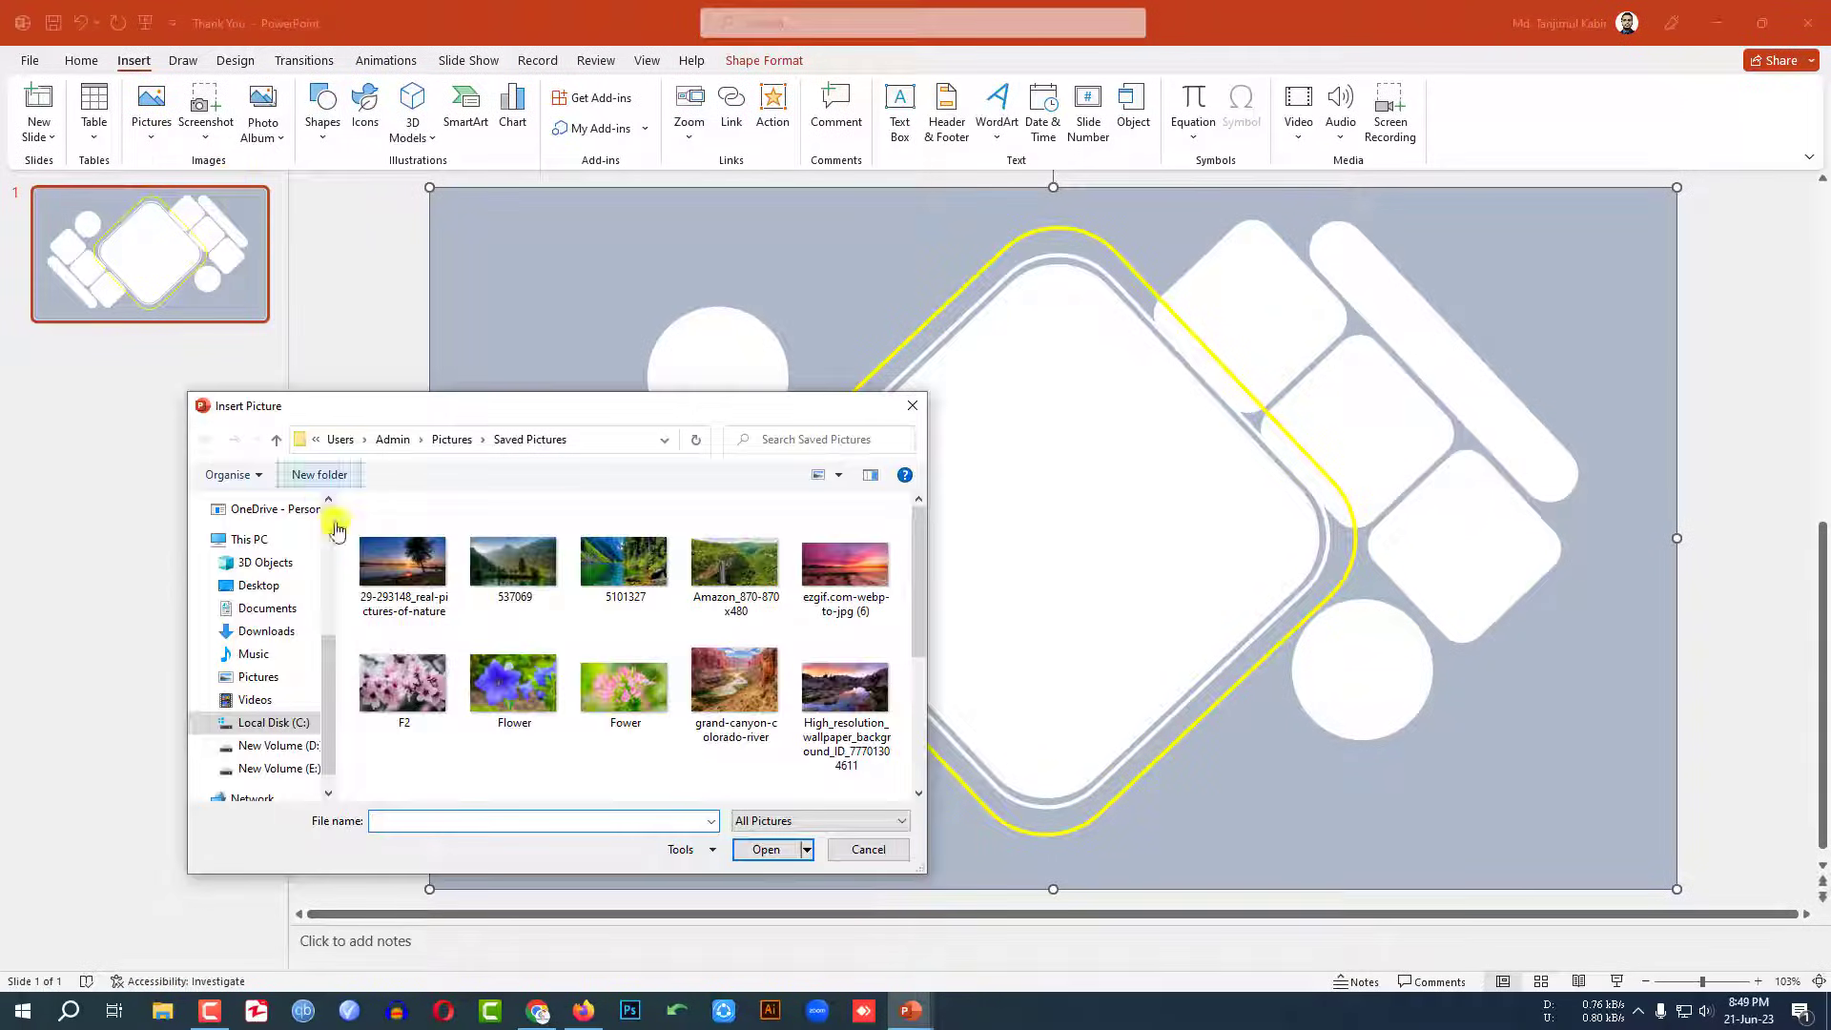
pyautogui.scroll(-1, 734, 689)
pyautogui.doubleClick(739, 727)
pyautogui.click(1606, 124)
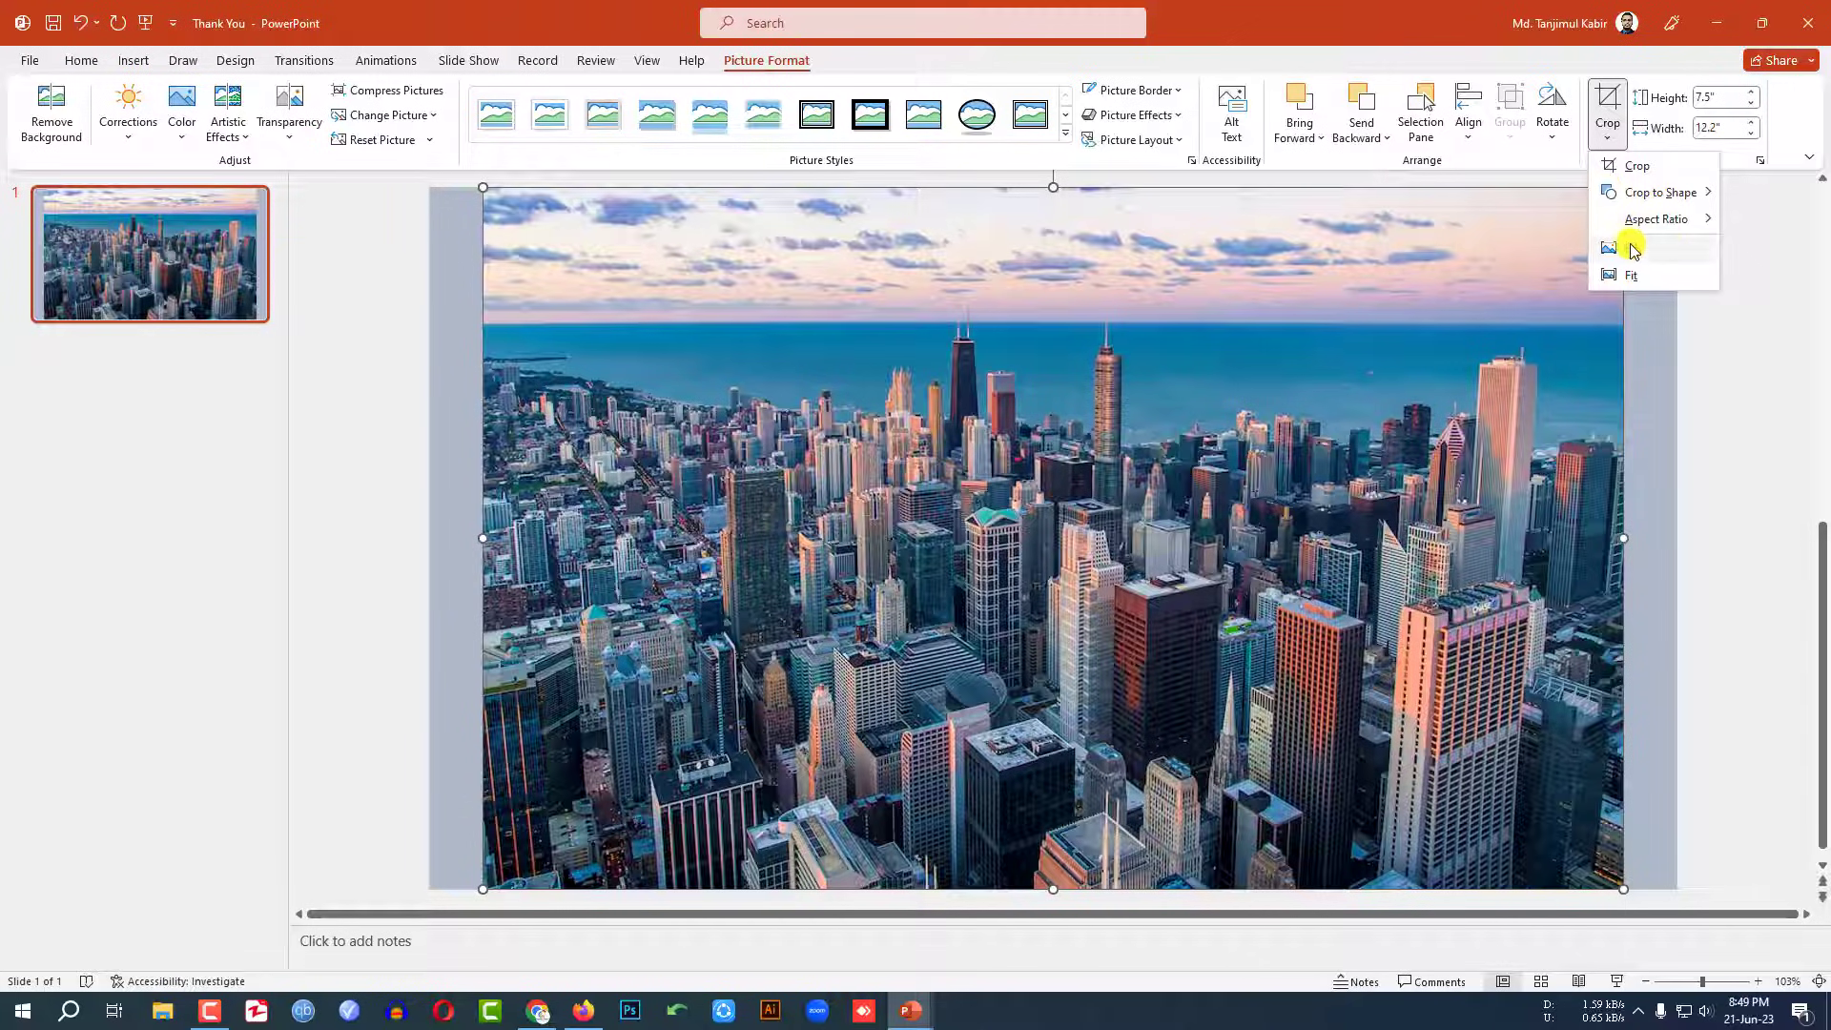
pyautogui.moveTo(1660, 218)
pyautogui.click(1766, 547)
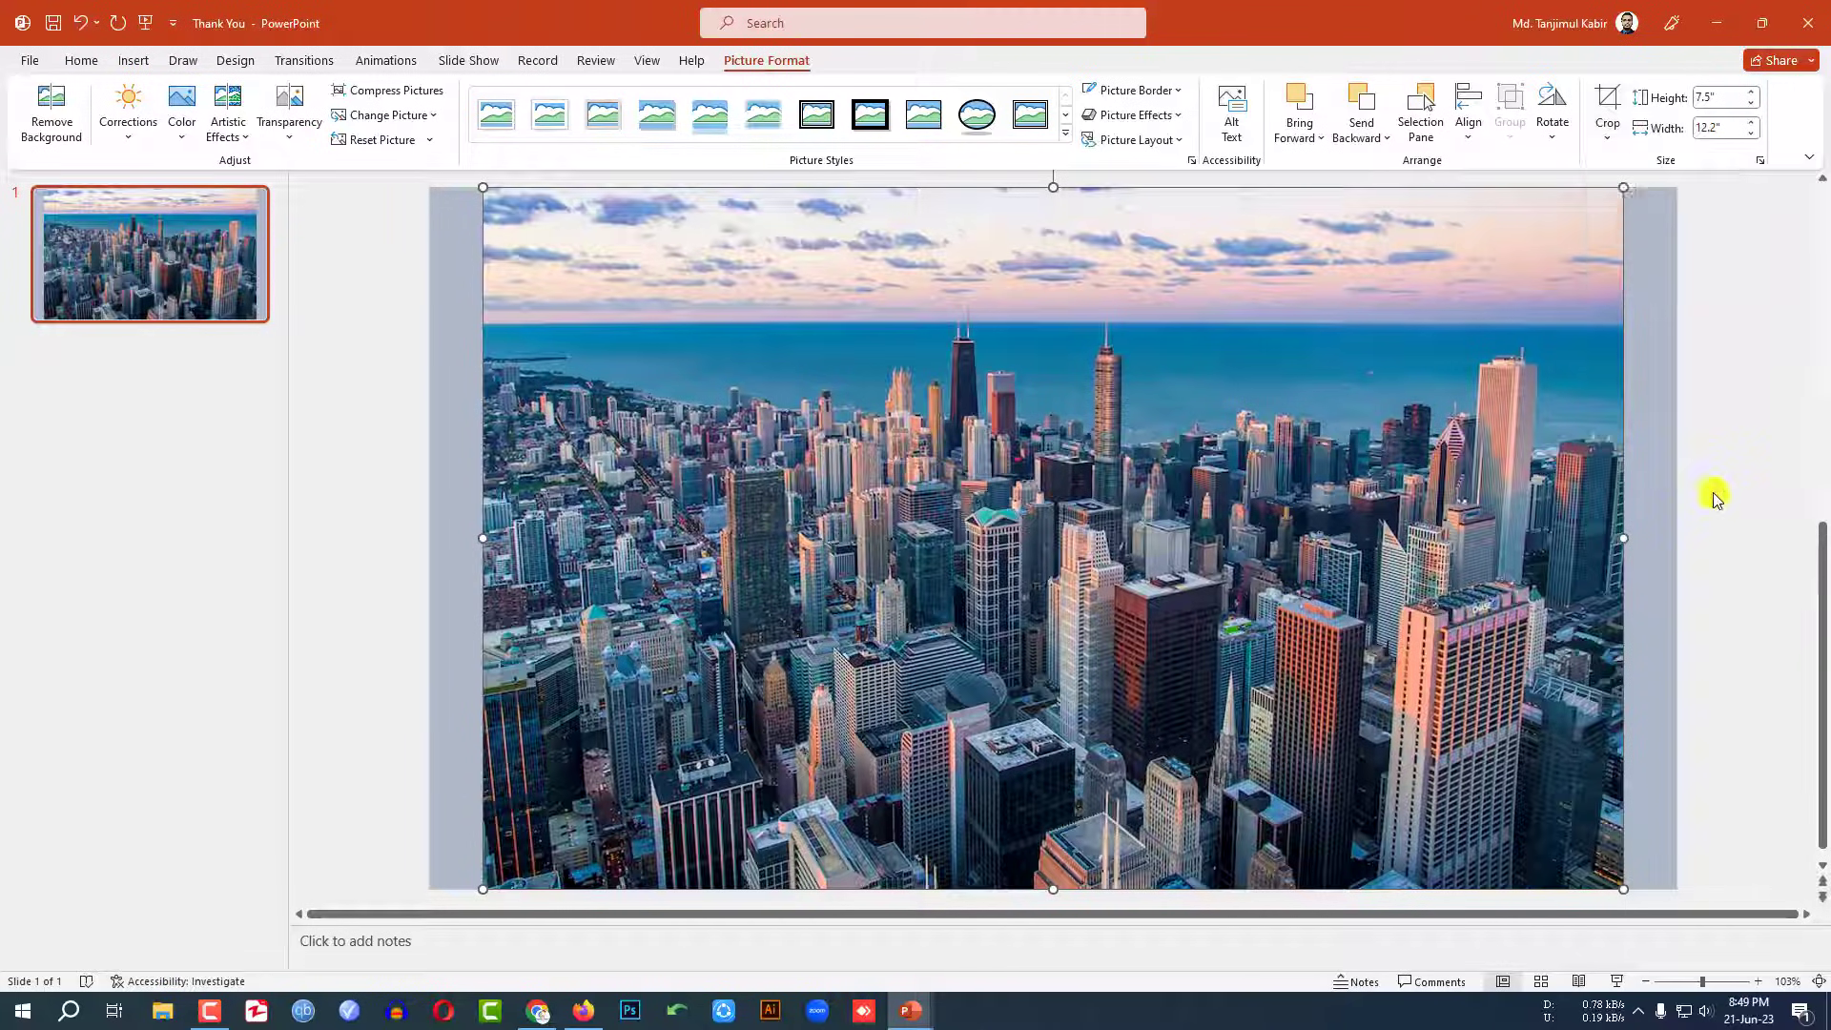
pyautogui.moveTo(1410, 425); pyautogui.dragTo(1411, 432)
pyautogui.click(1692, 413)
# Enlarge the photo to fill the slide and send it behind the cut-out overlay
pyautogui.moveTo(1148, 404); pyautogui.dragTo(1104, 389)
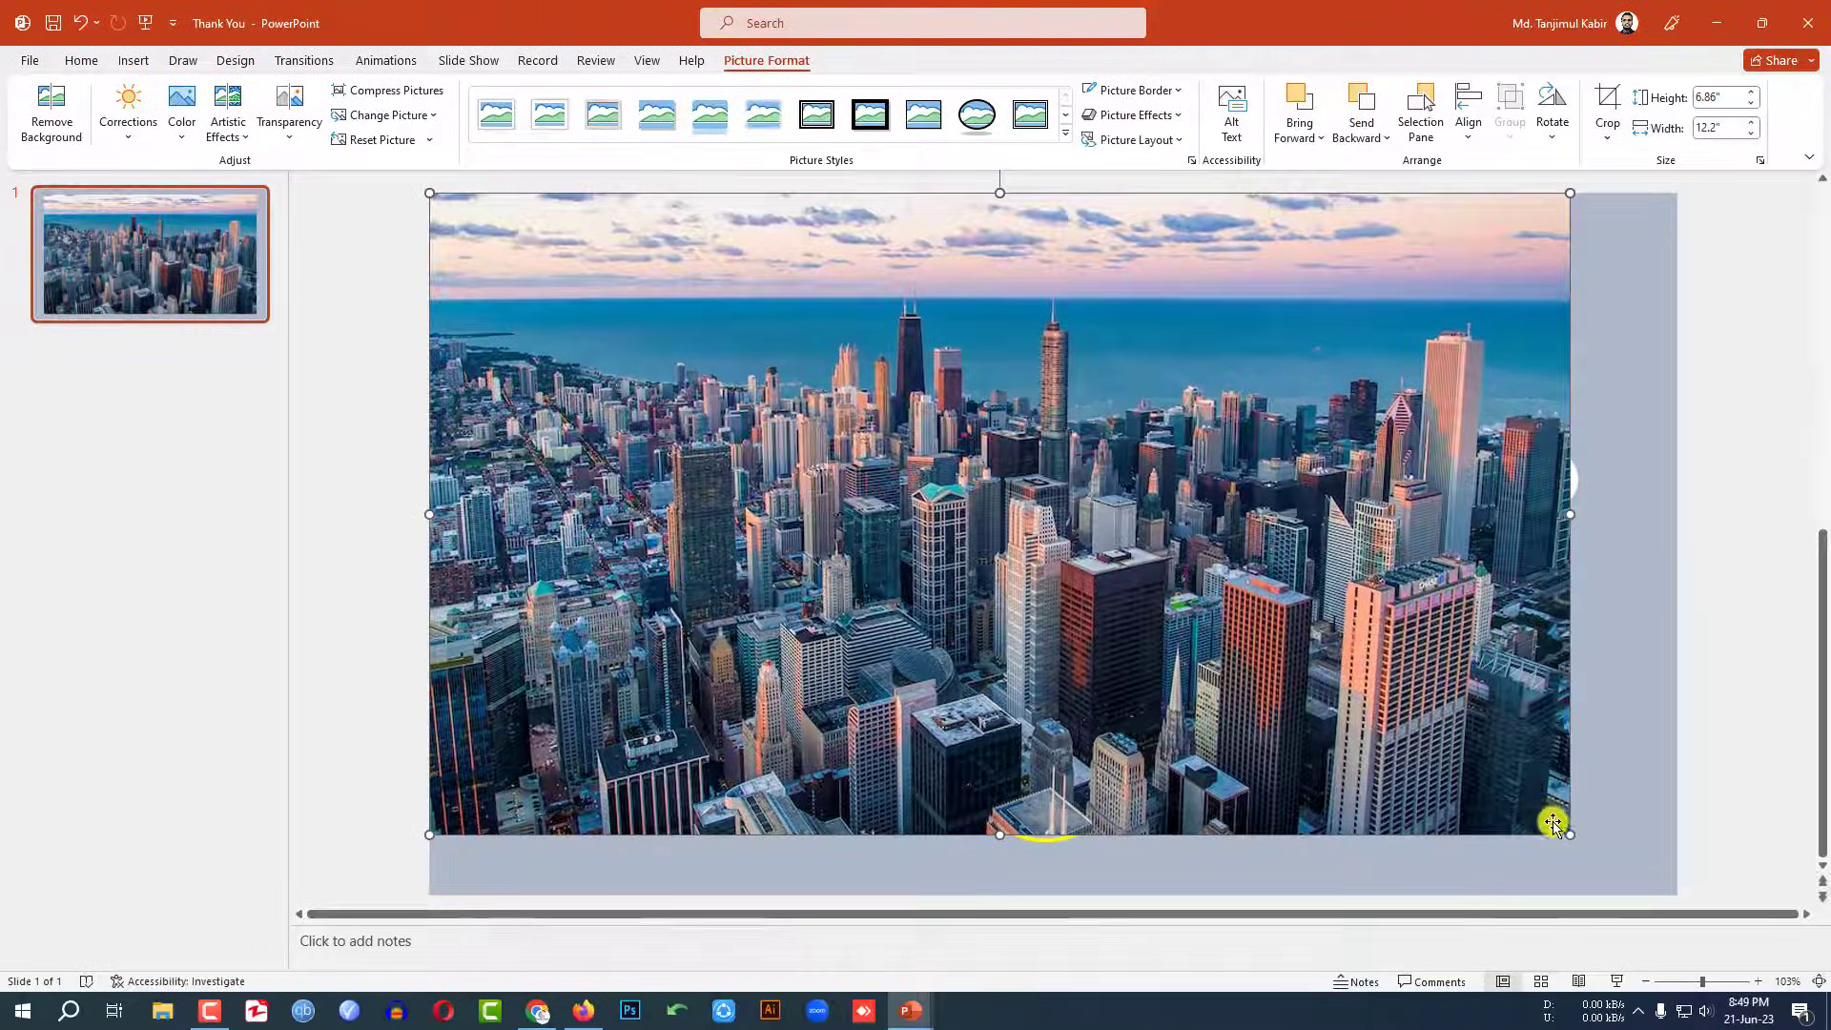
pyautogui.moveTo(1565, 830); pyautogui.dragTo(1676, 889)
pyautogui.rightClick(1341, 534)
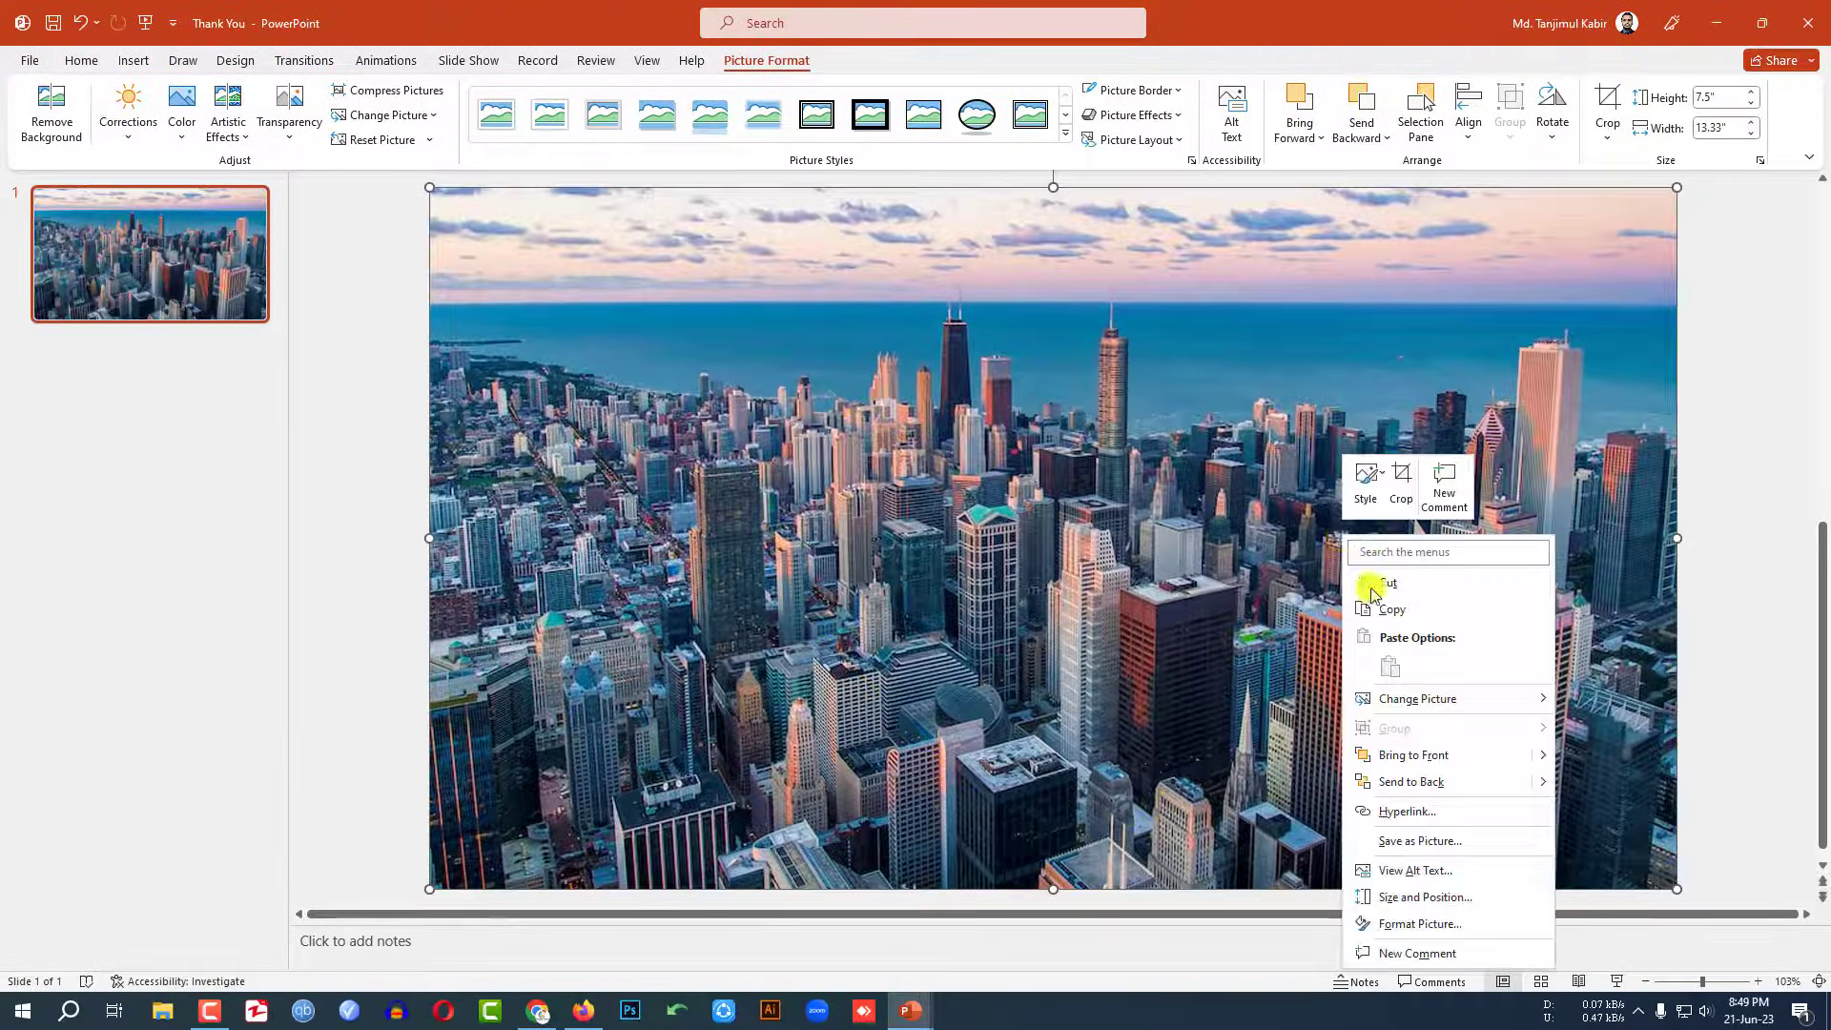
pyautogui.click(1412, 781)
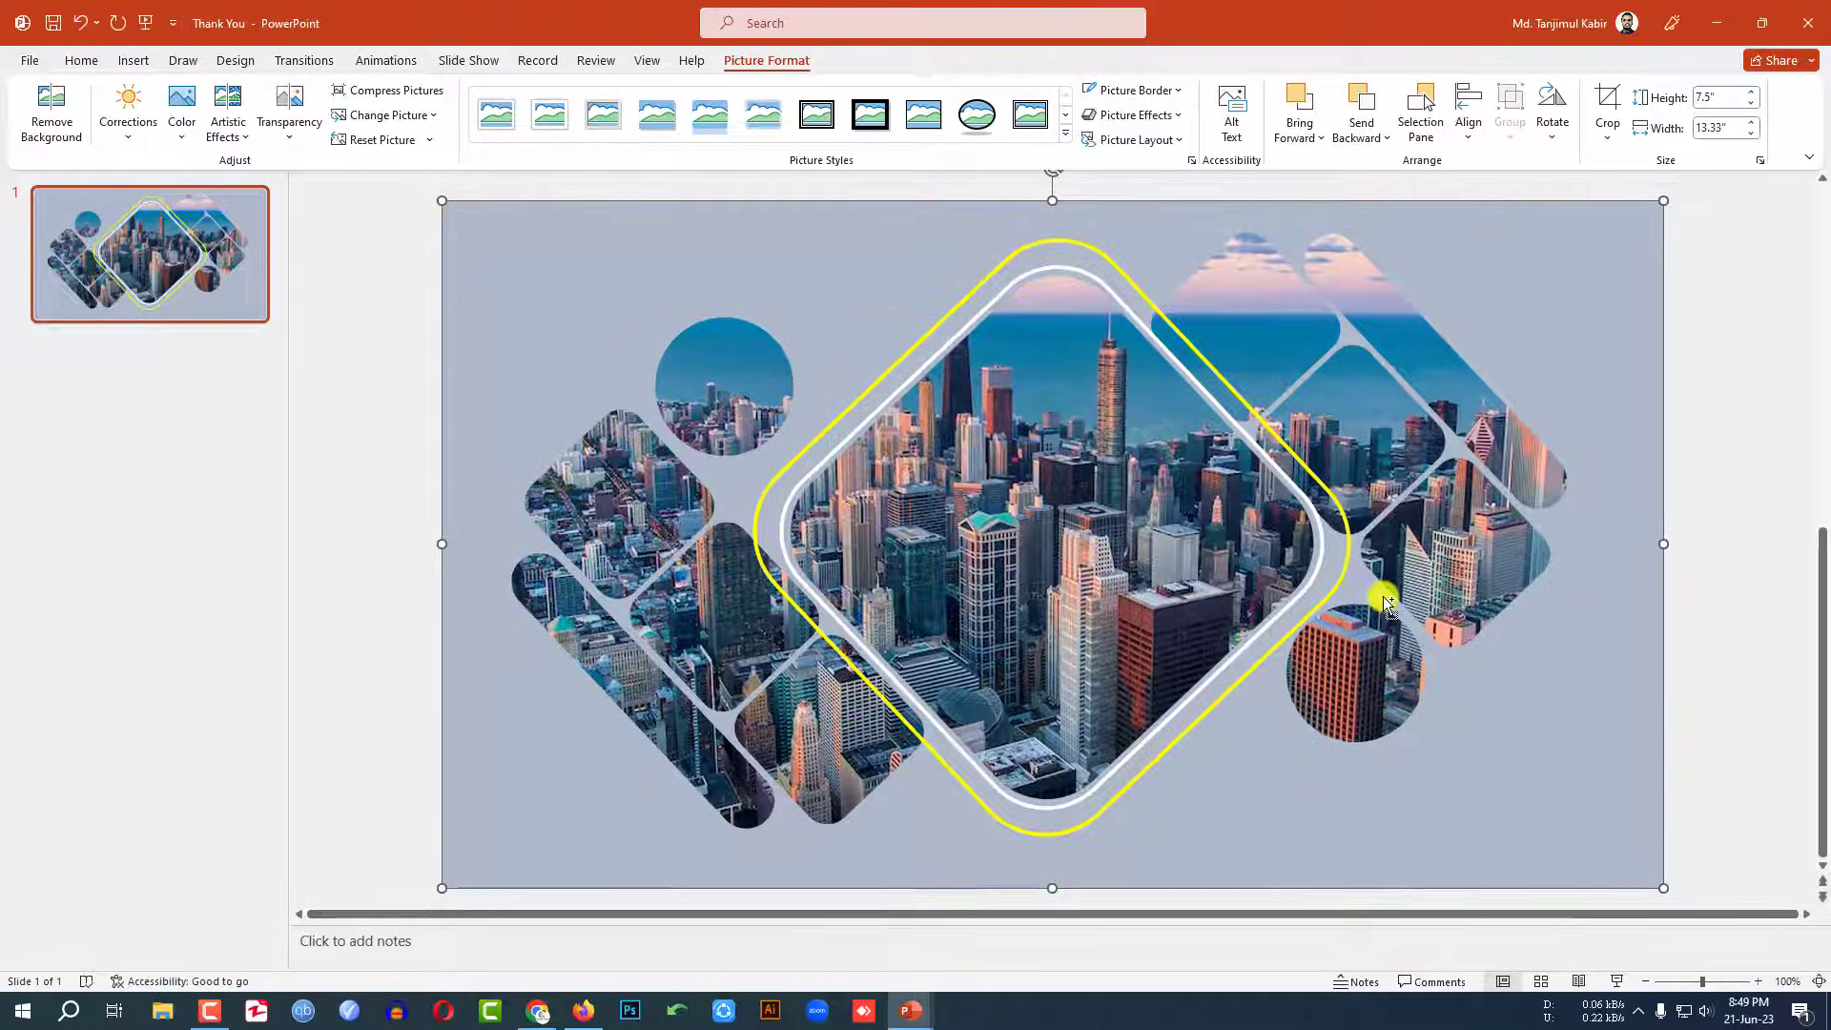
pyautogui.scroll(-2, 1388, 602)
# Switch the grey backdrop rectangle to a gradient fill in Format Shape
pyautogui.click(1662, 574)
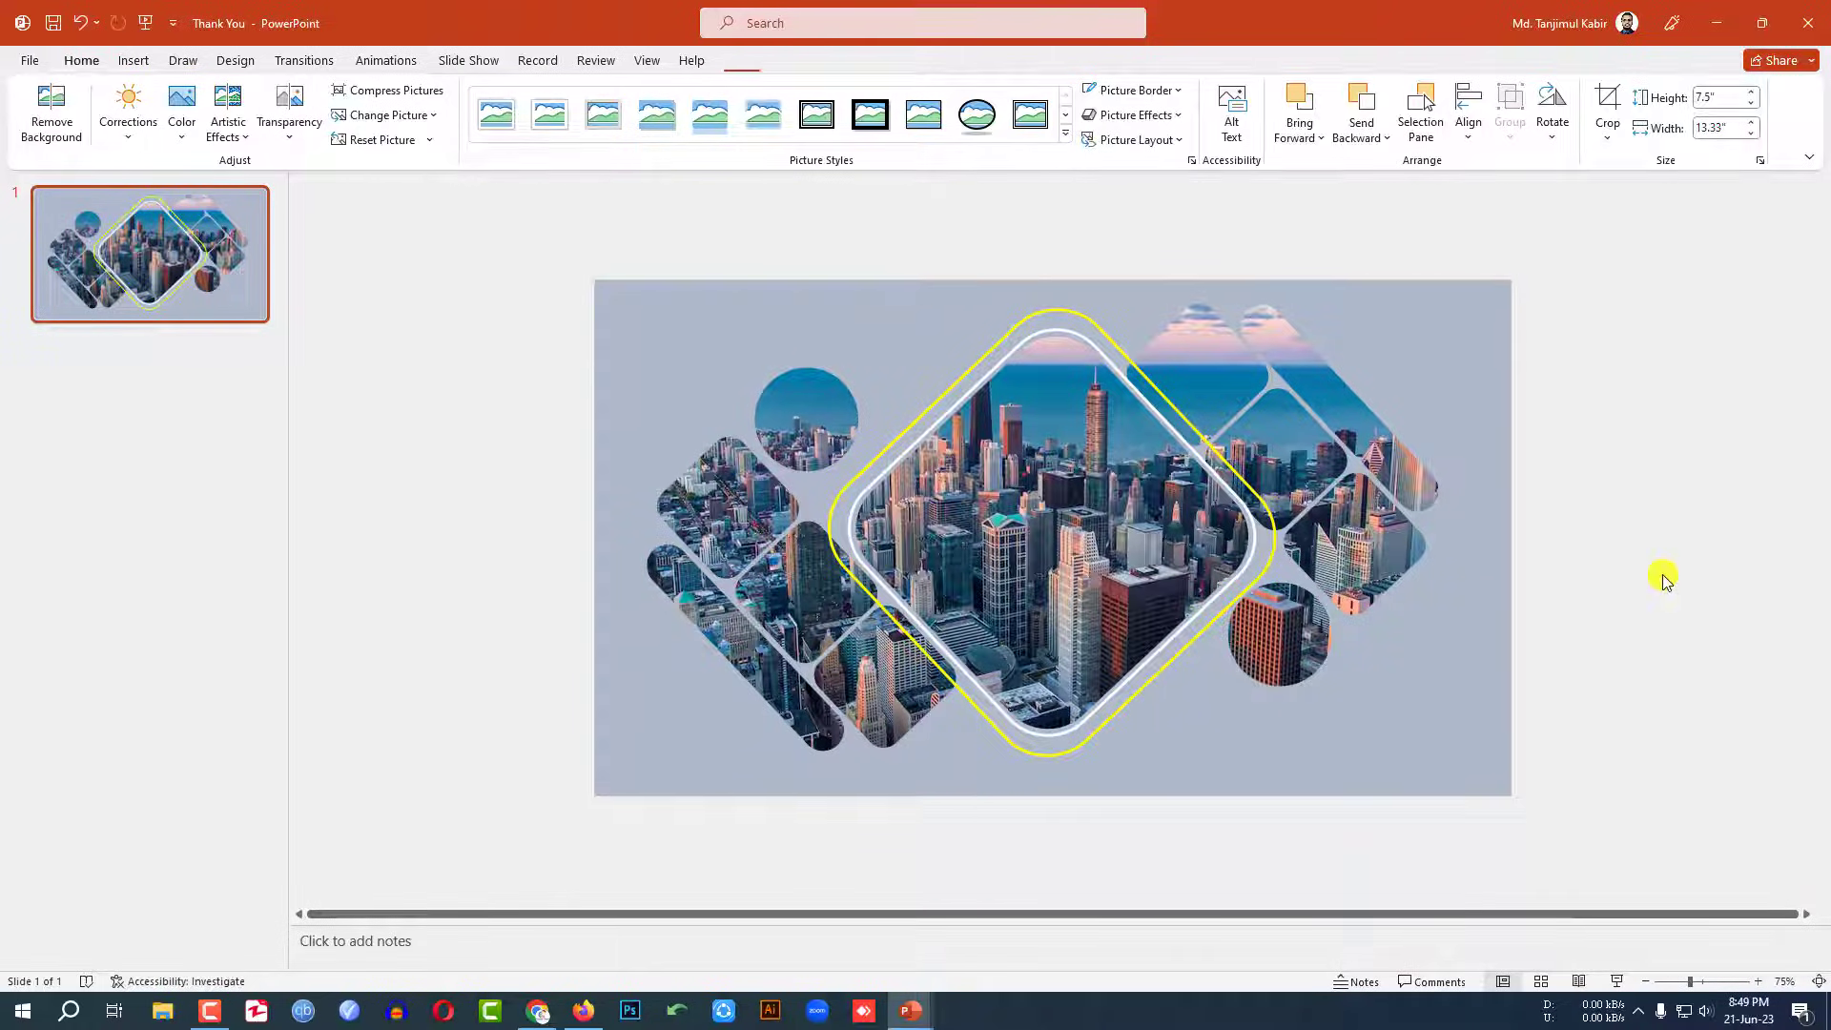
pyautogui.click(1199, 736)
pyautogui.click(773, 60)
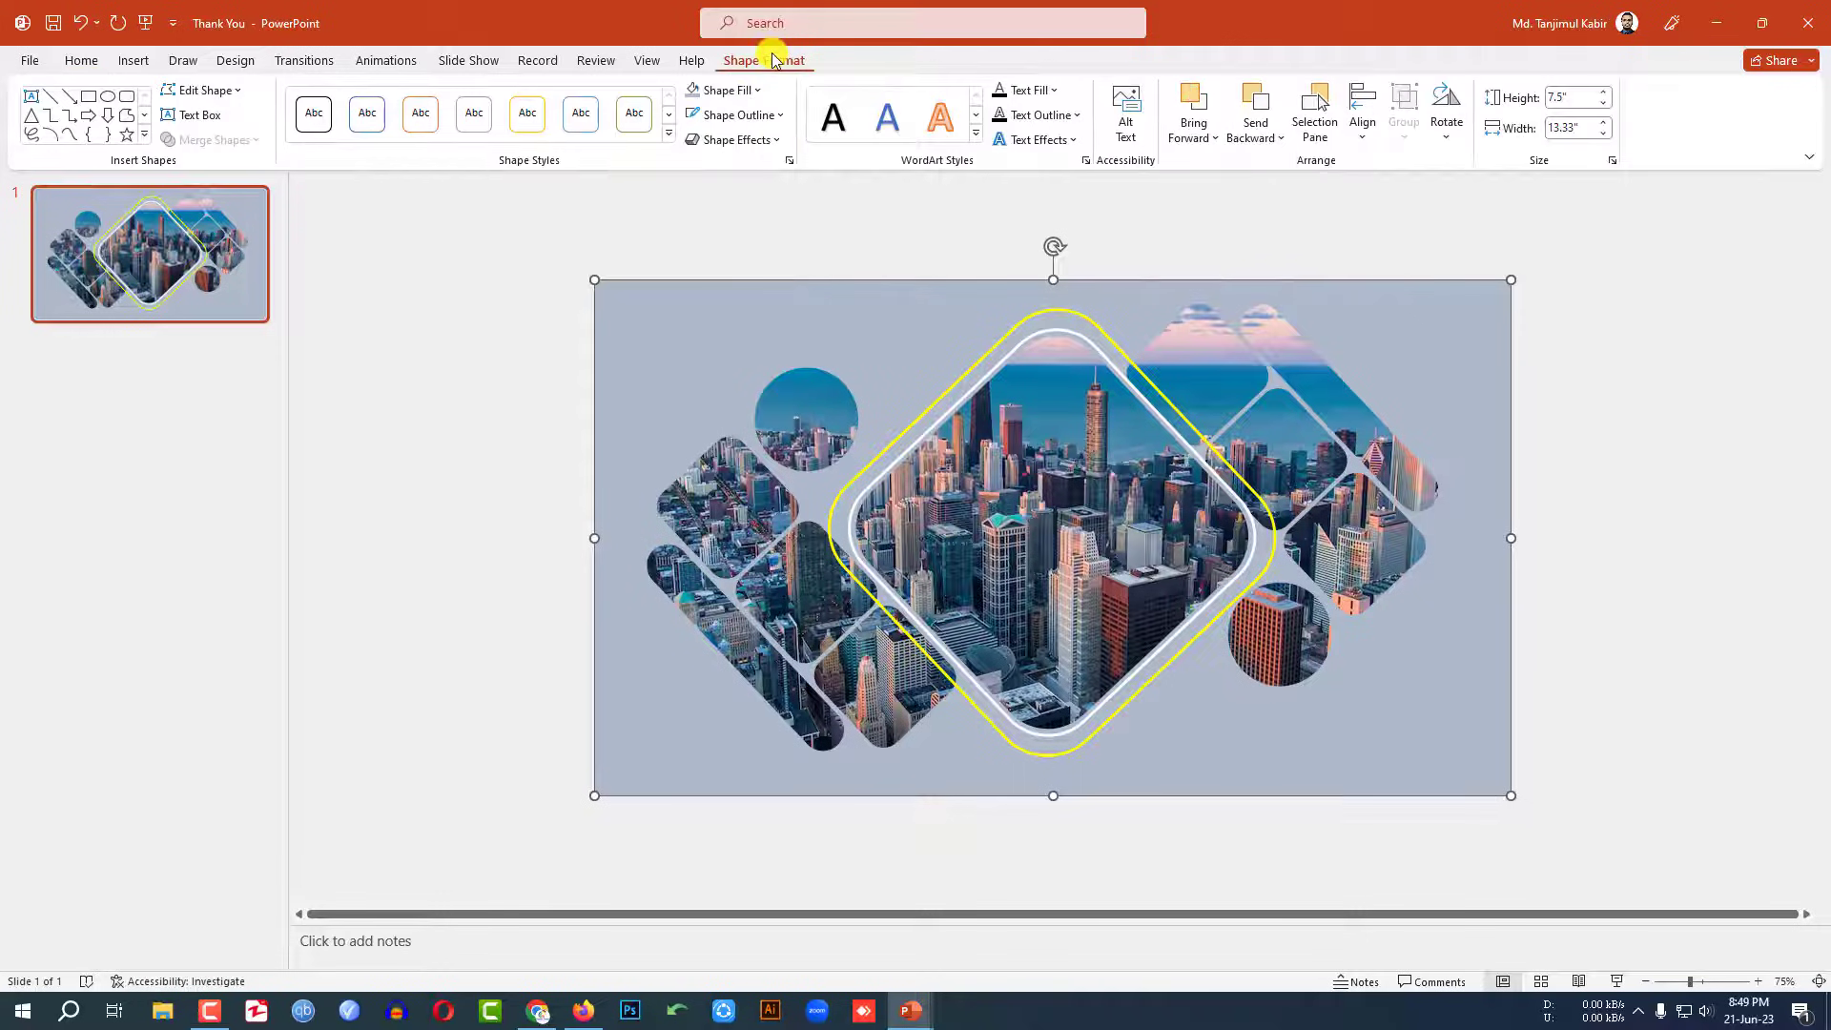
pyautogui.click(789, 162)
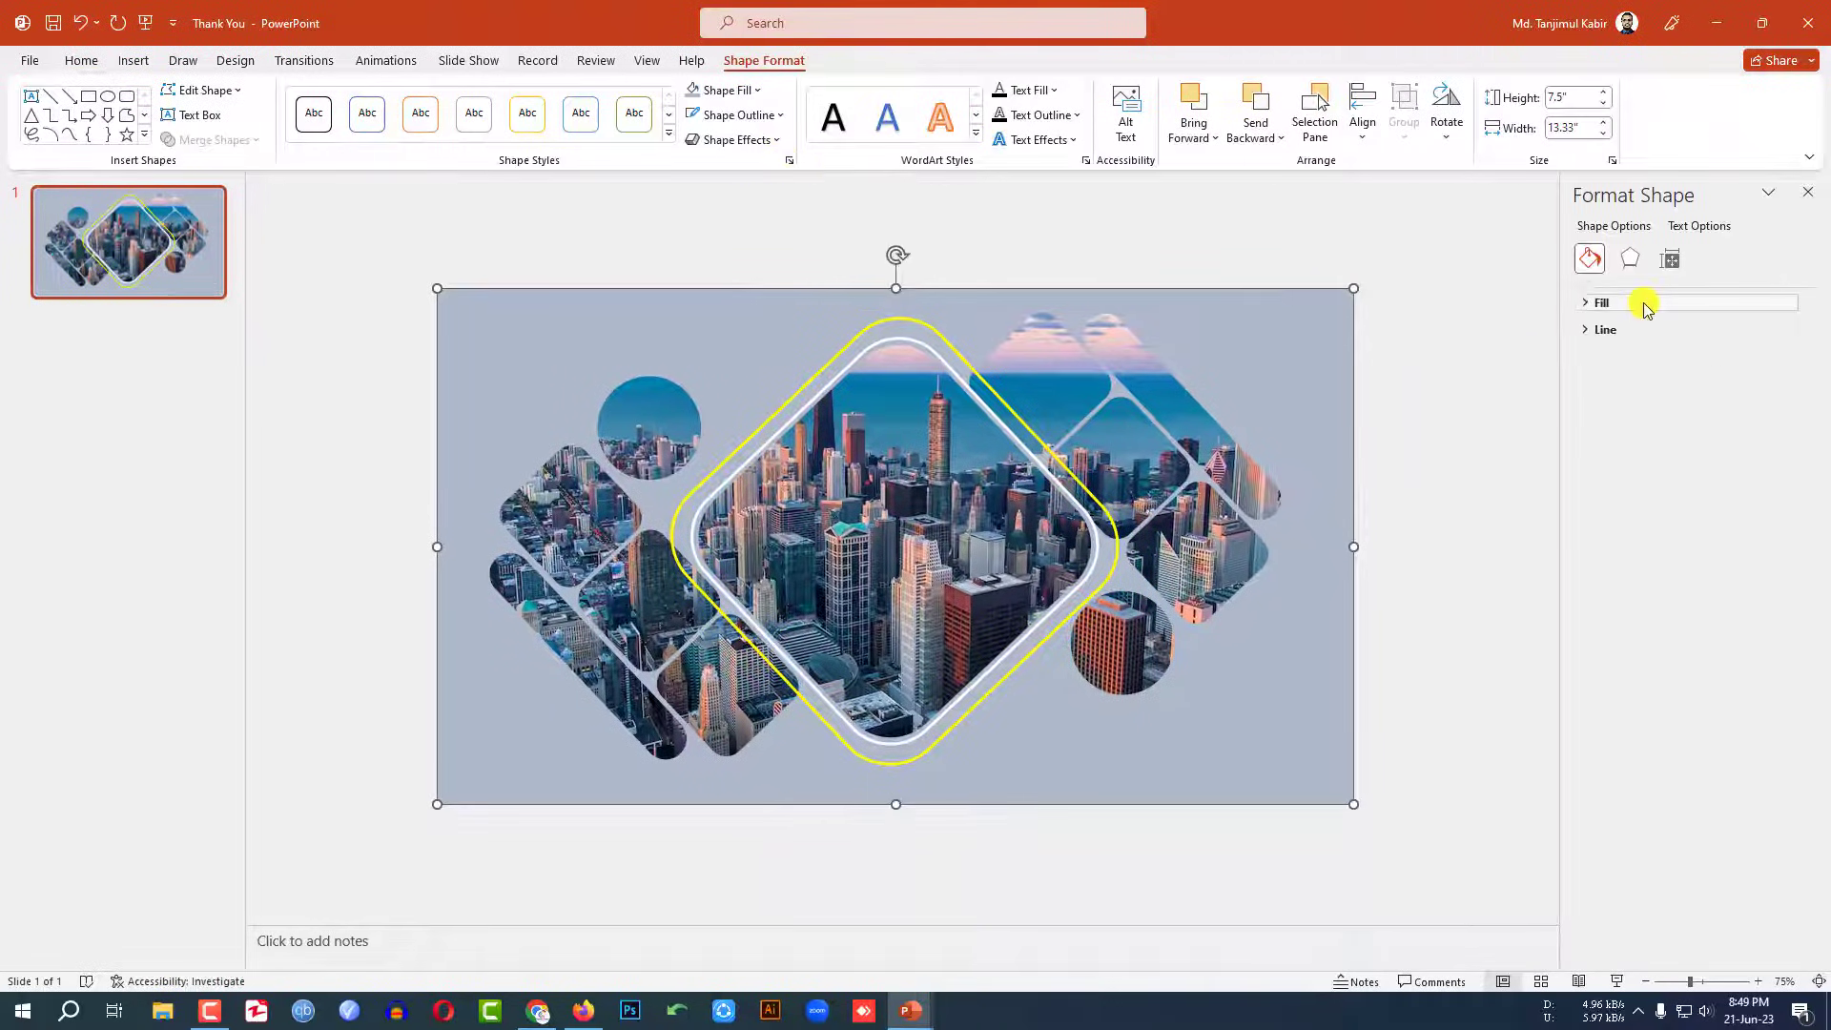
pyautogui.click(1644, 307)
pyautogui.click(1636, 374)
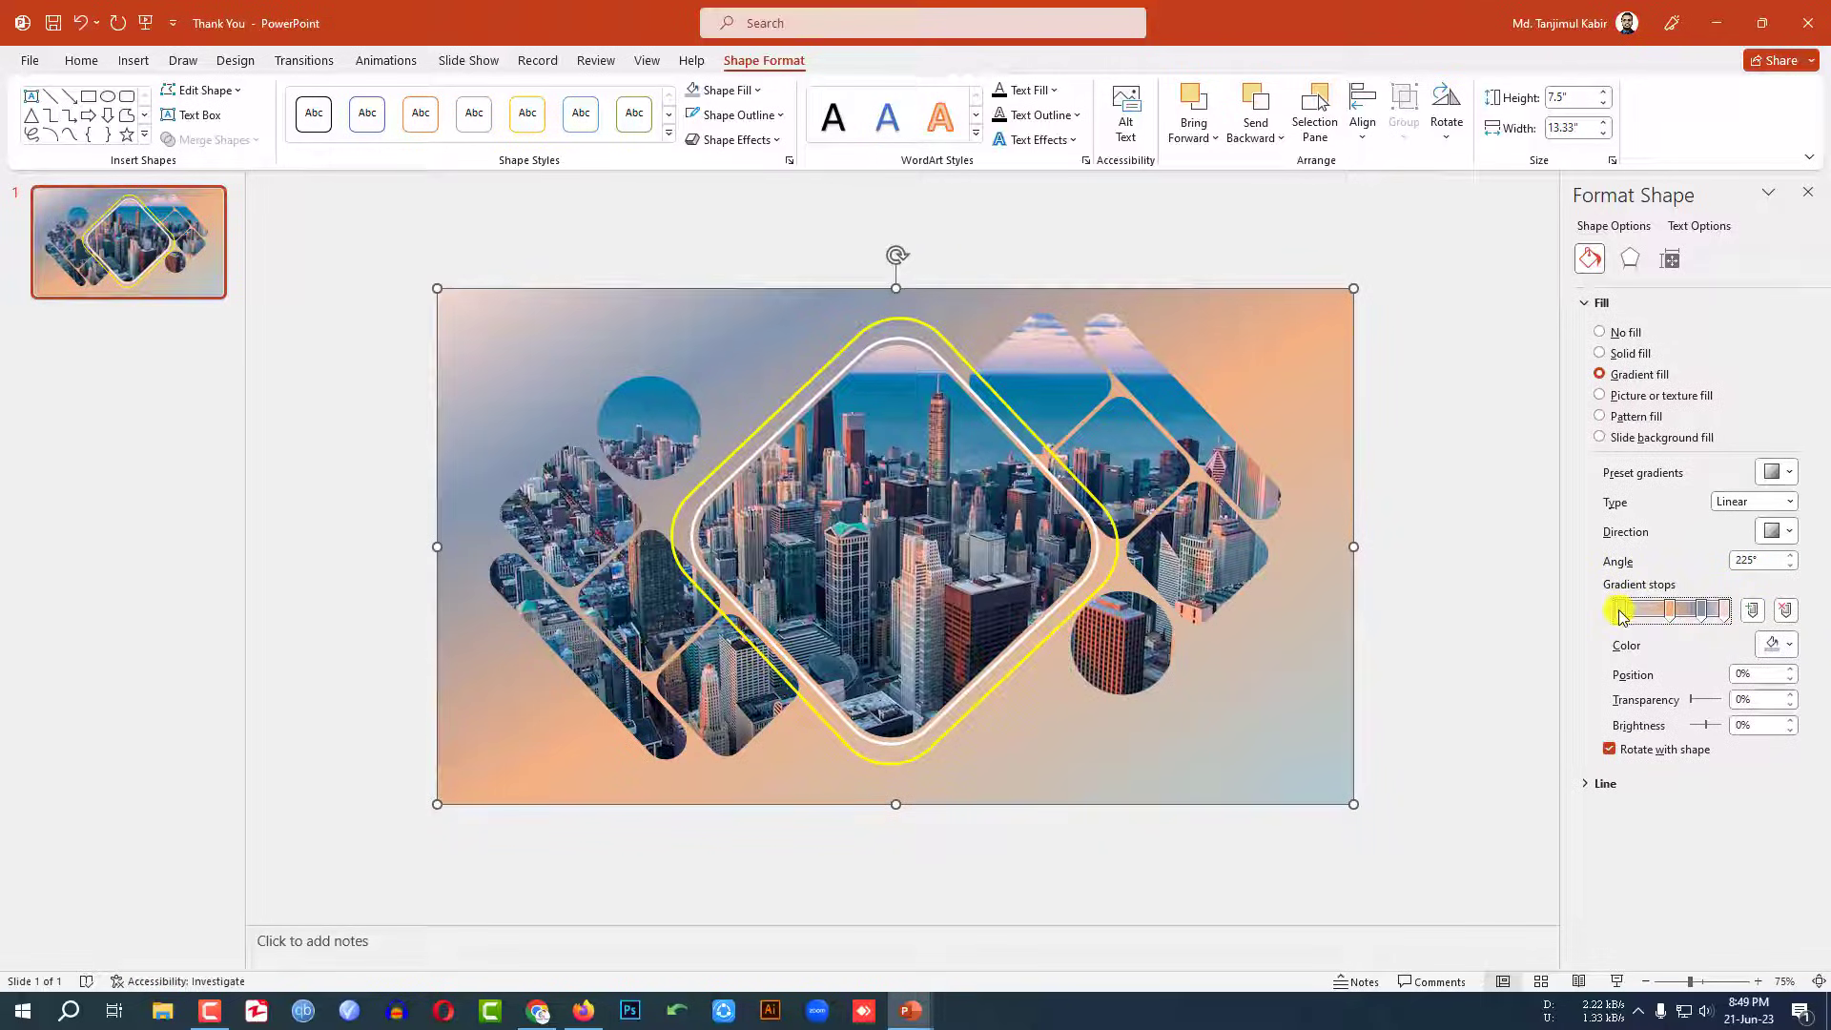
# Eyedrop the photo's pink for the first stop and a blue-grey for the stop at 38%
pyautogui.click(1787, 656)
pyautogui.click(1737, 870)
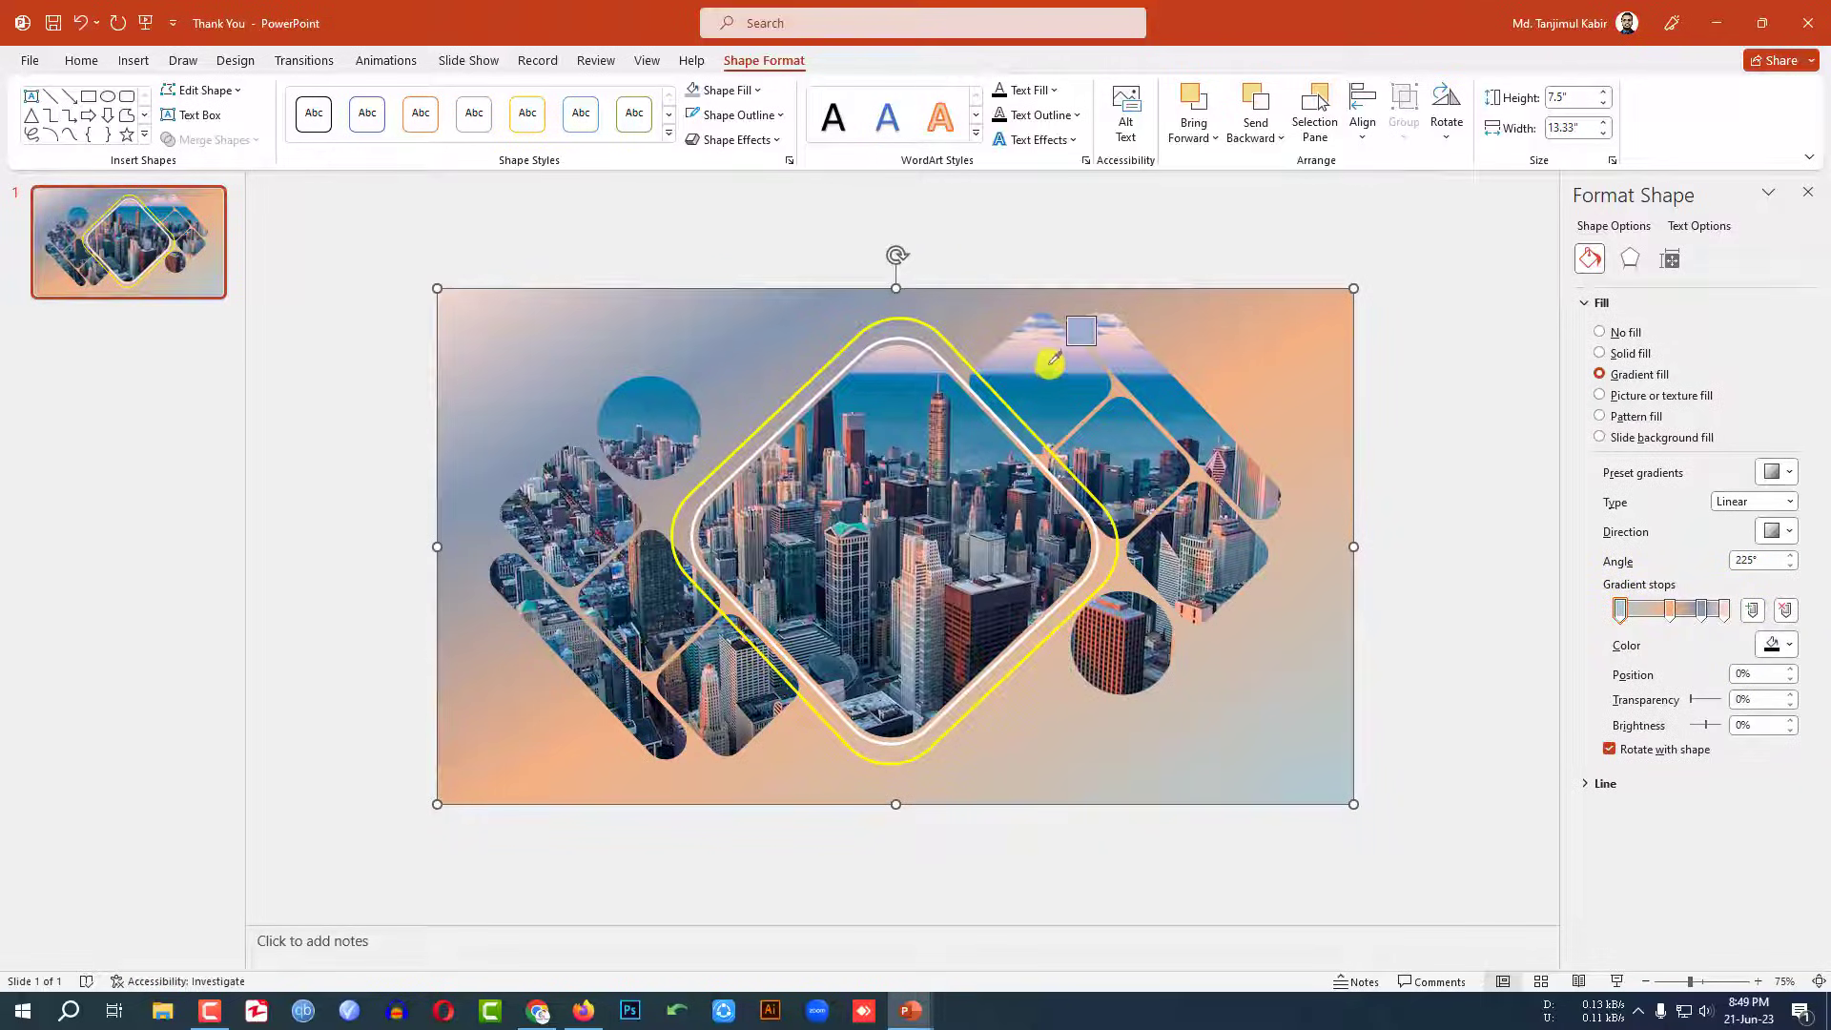
pyautogui.click(1053, 359)
pyautogui.moveTo(1670, 611); pyautogui.dragTo(1661, 610)
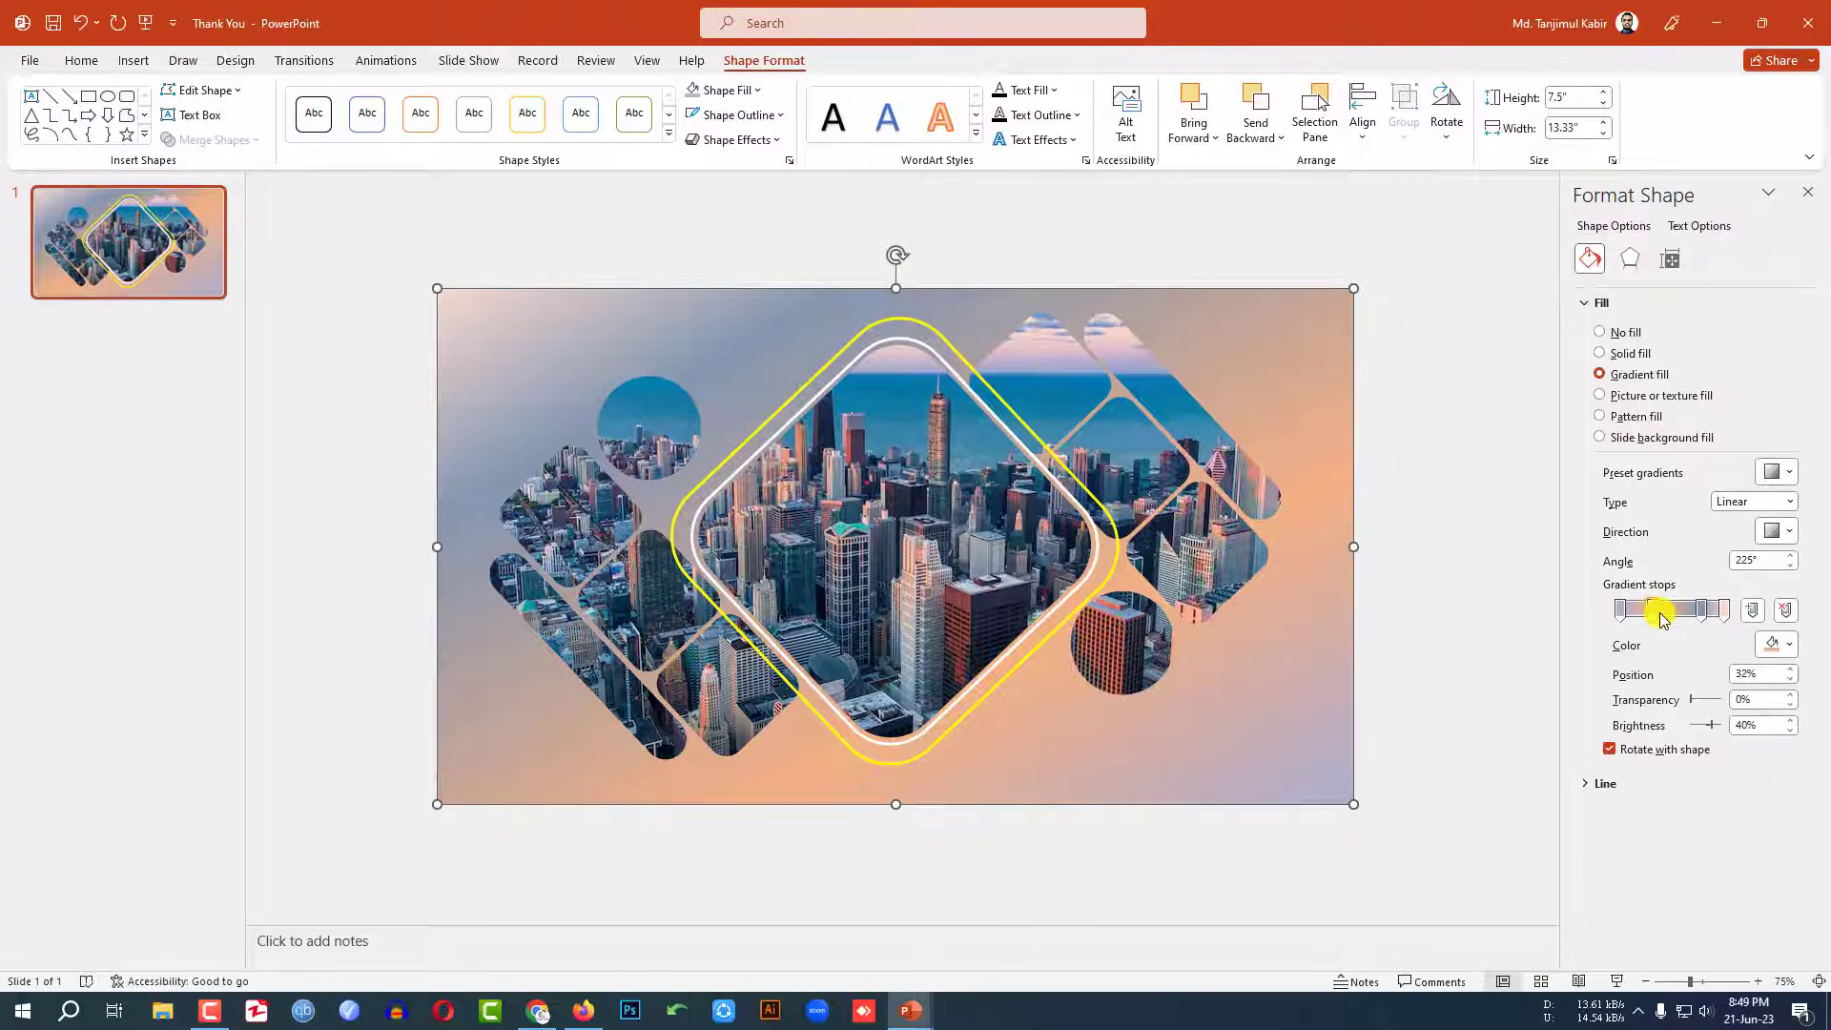
pyautogui.click(1777, 645)
pyautogui.click(1686, 920)
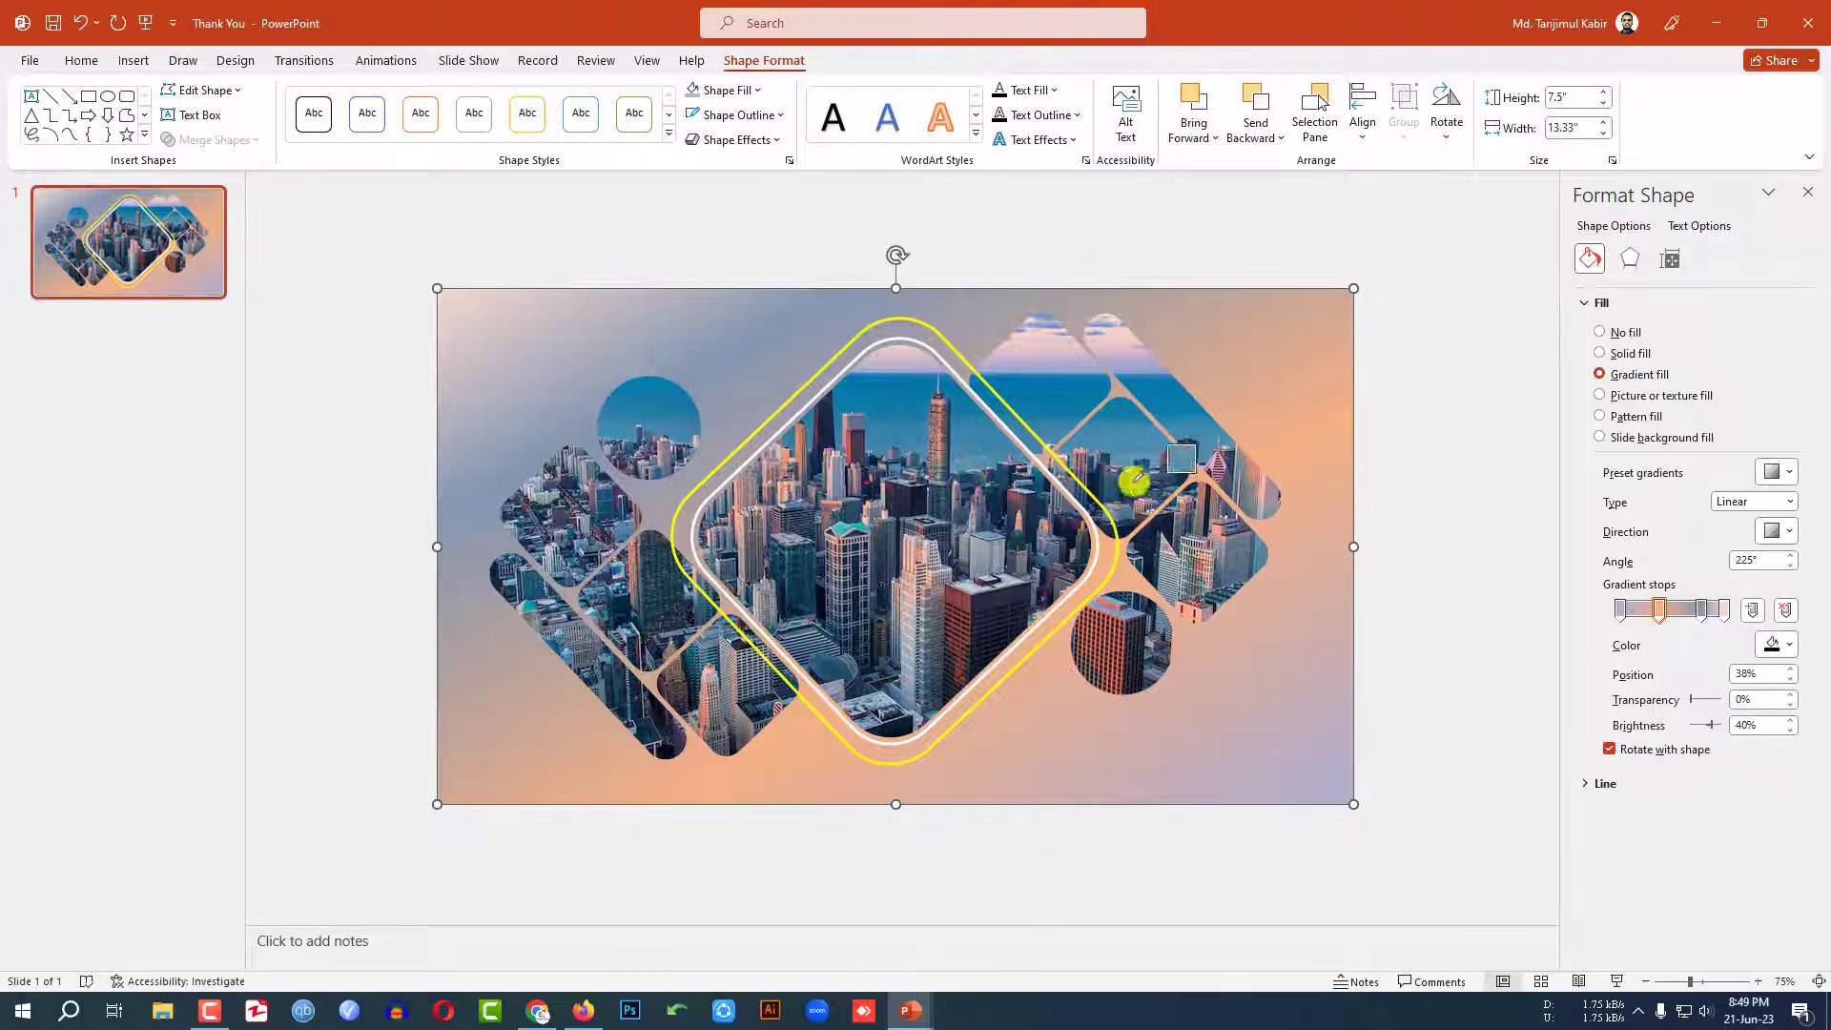
pyautogui.click(1227, 421)
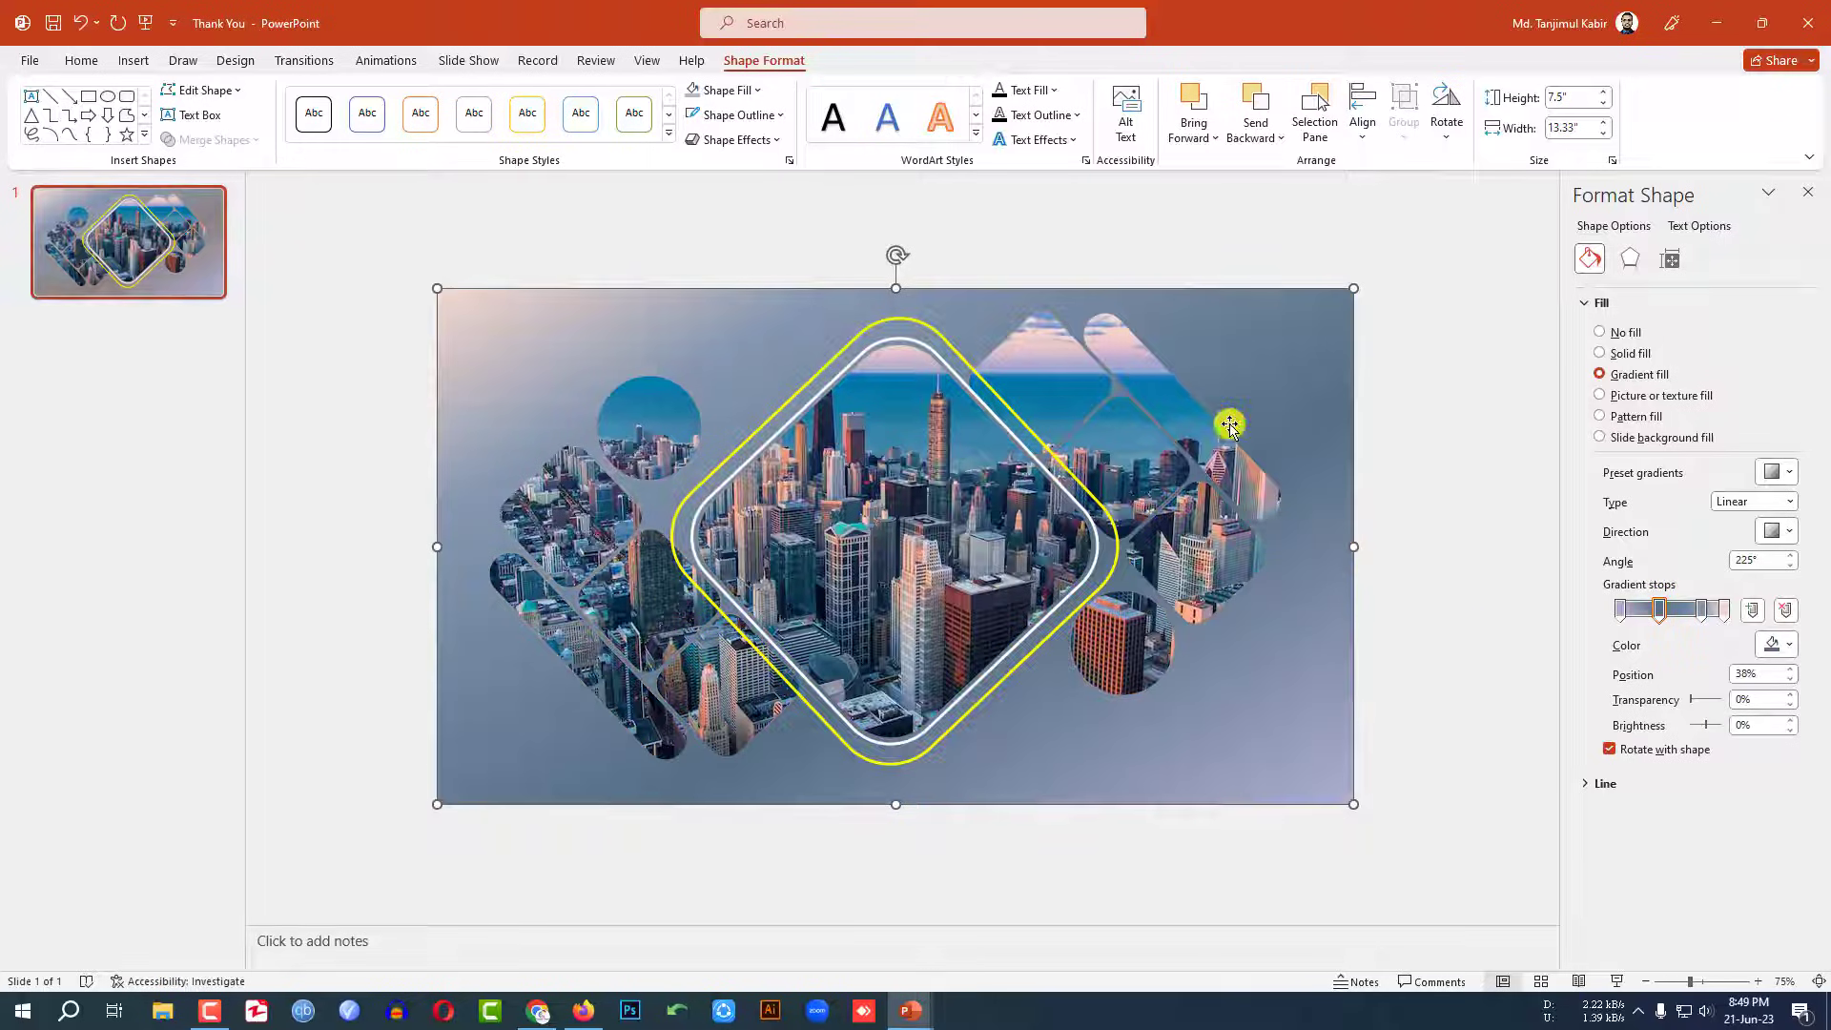
# Sample a dark photo colour for the 78% stop, move it to 65% and brighten it 33%
pyautogui.click(1785, 651)
pyautogui.click(1733, 935)
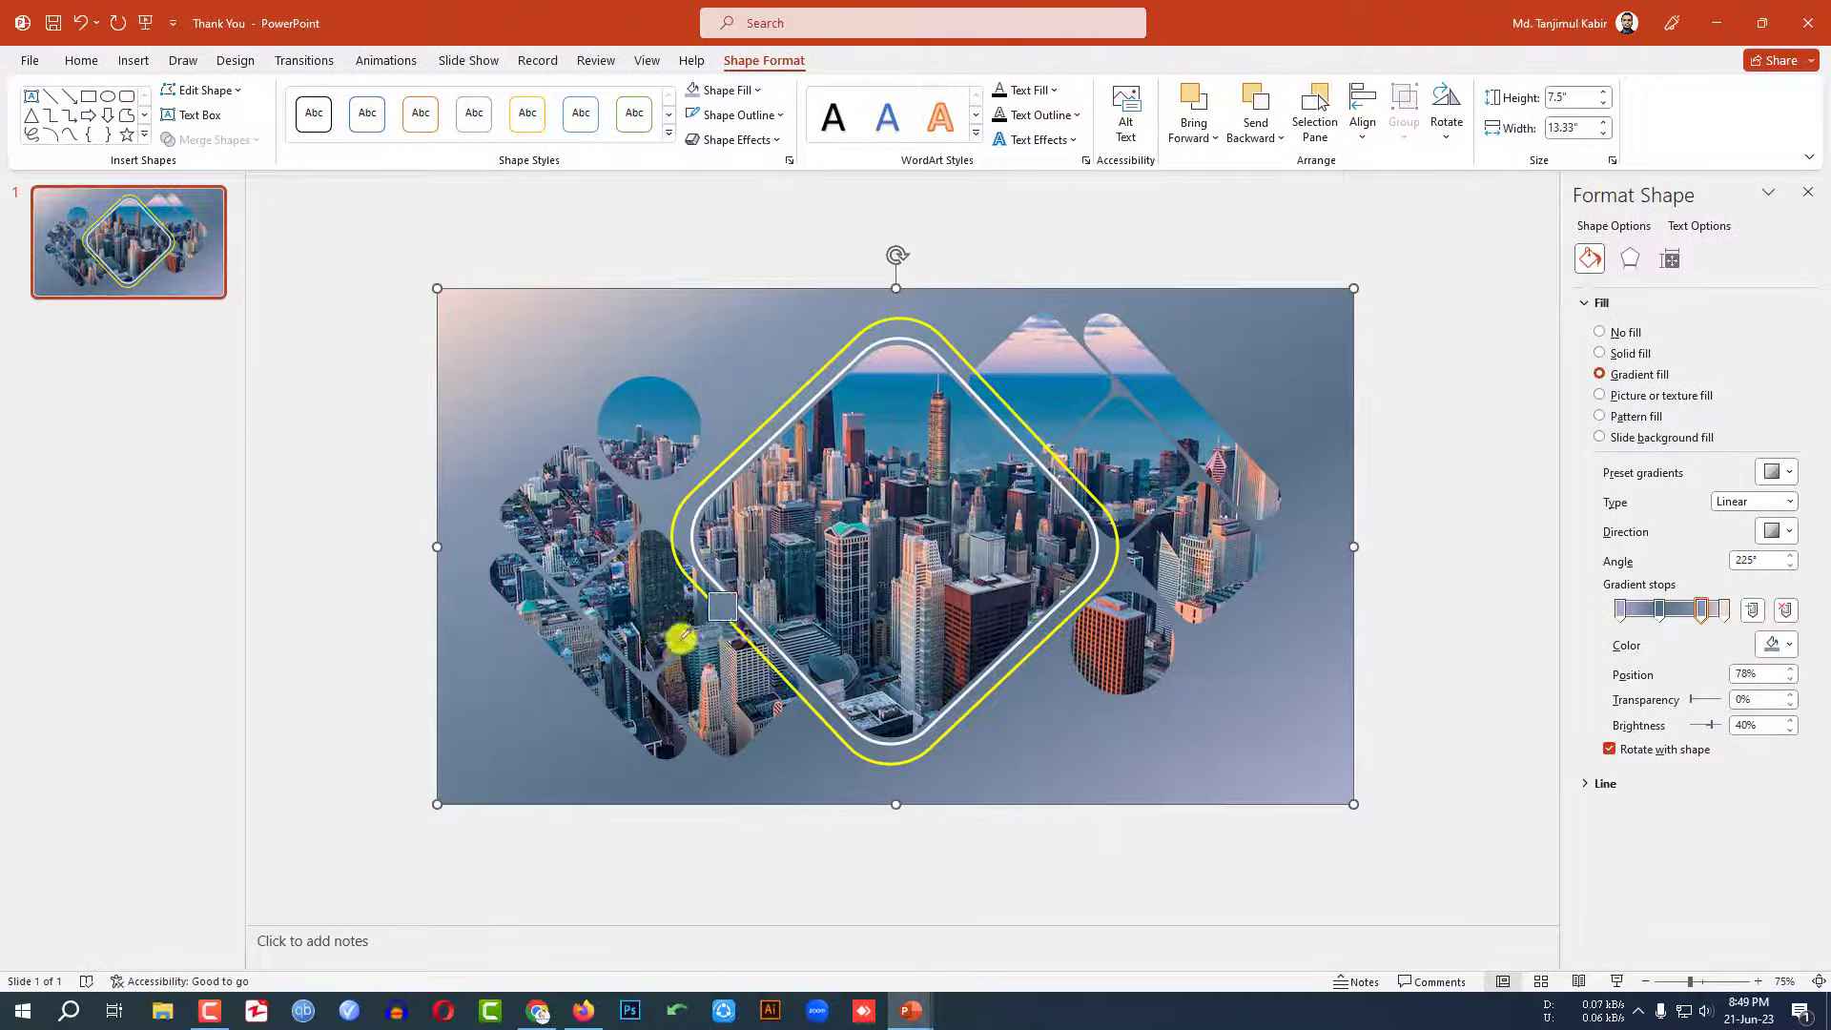
pyautogui.click(654, 583)
pyautogui.moveTo(1701, 615); pyautogui.dragTo(1671, 617)
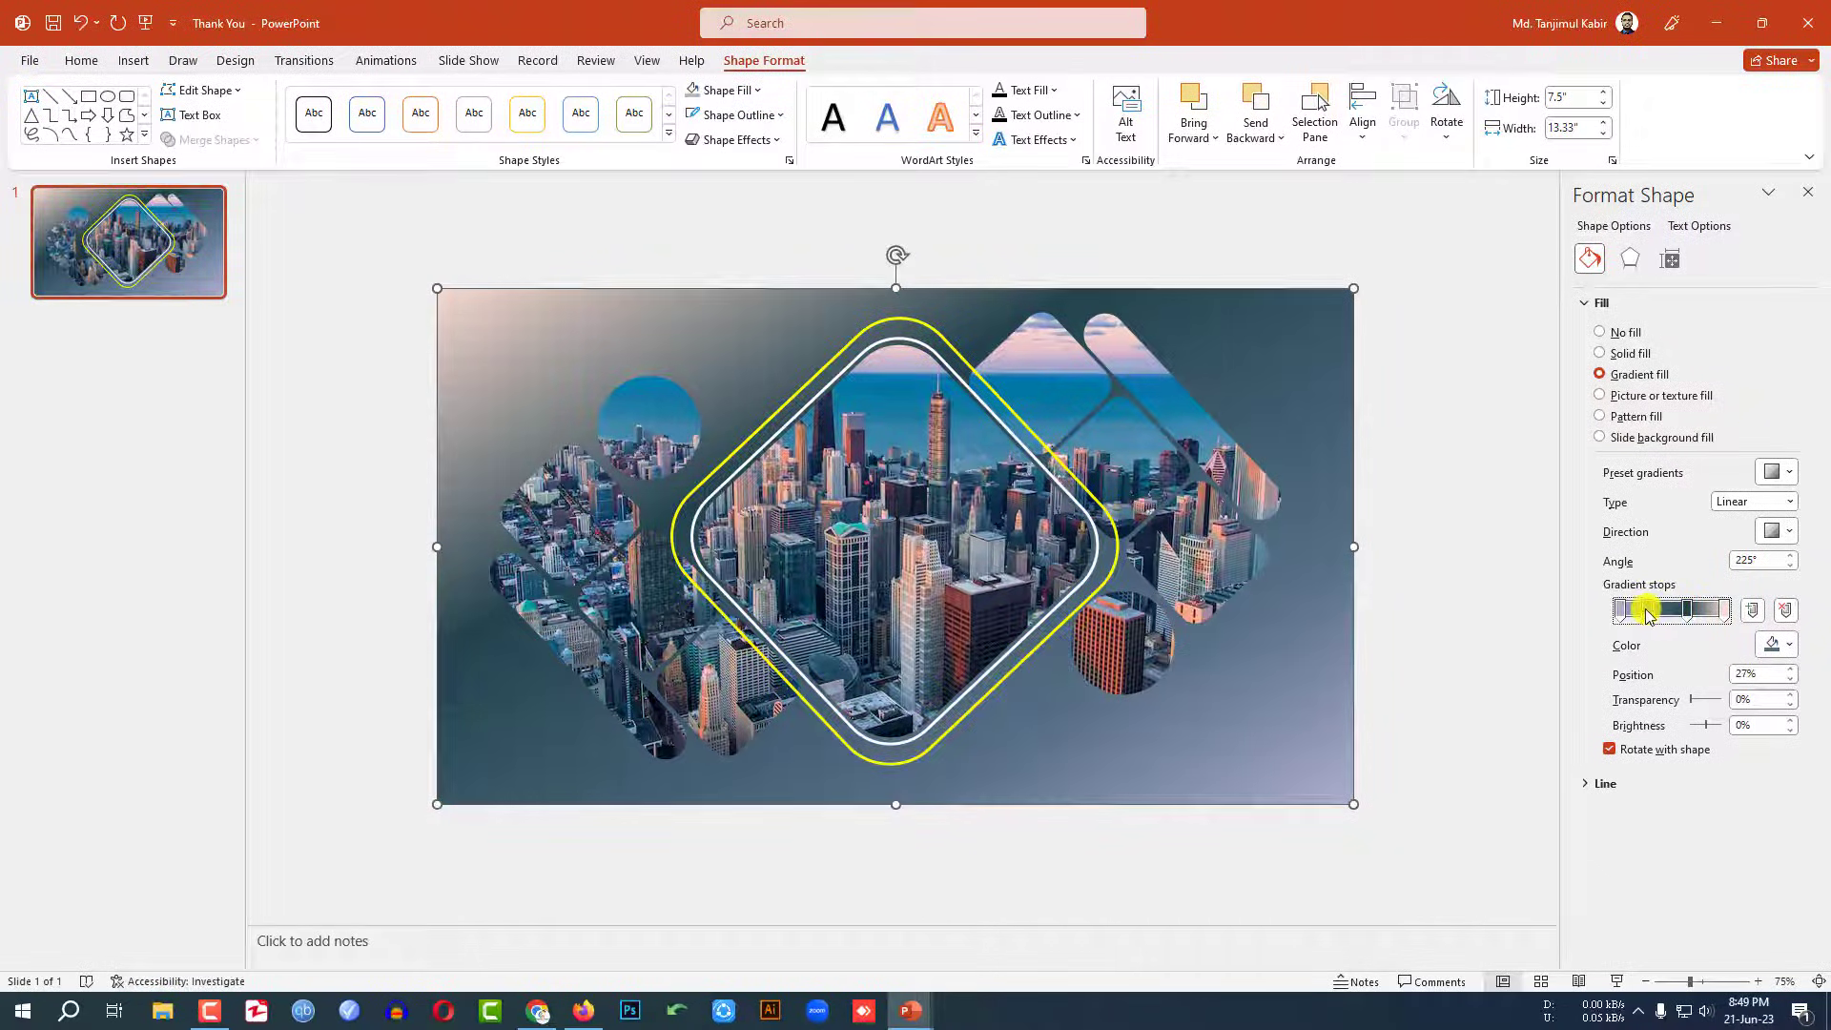
pyautogui.click(1690, 611)
pyautogui.moveTo(1706, 732); pyautogui.dragTo(1712, 732)
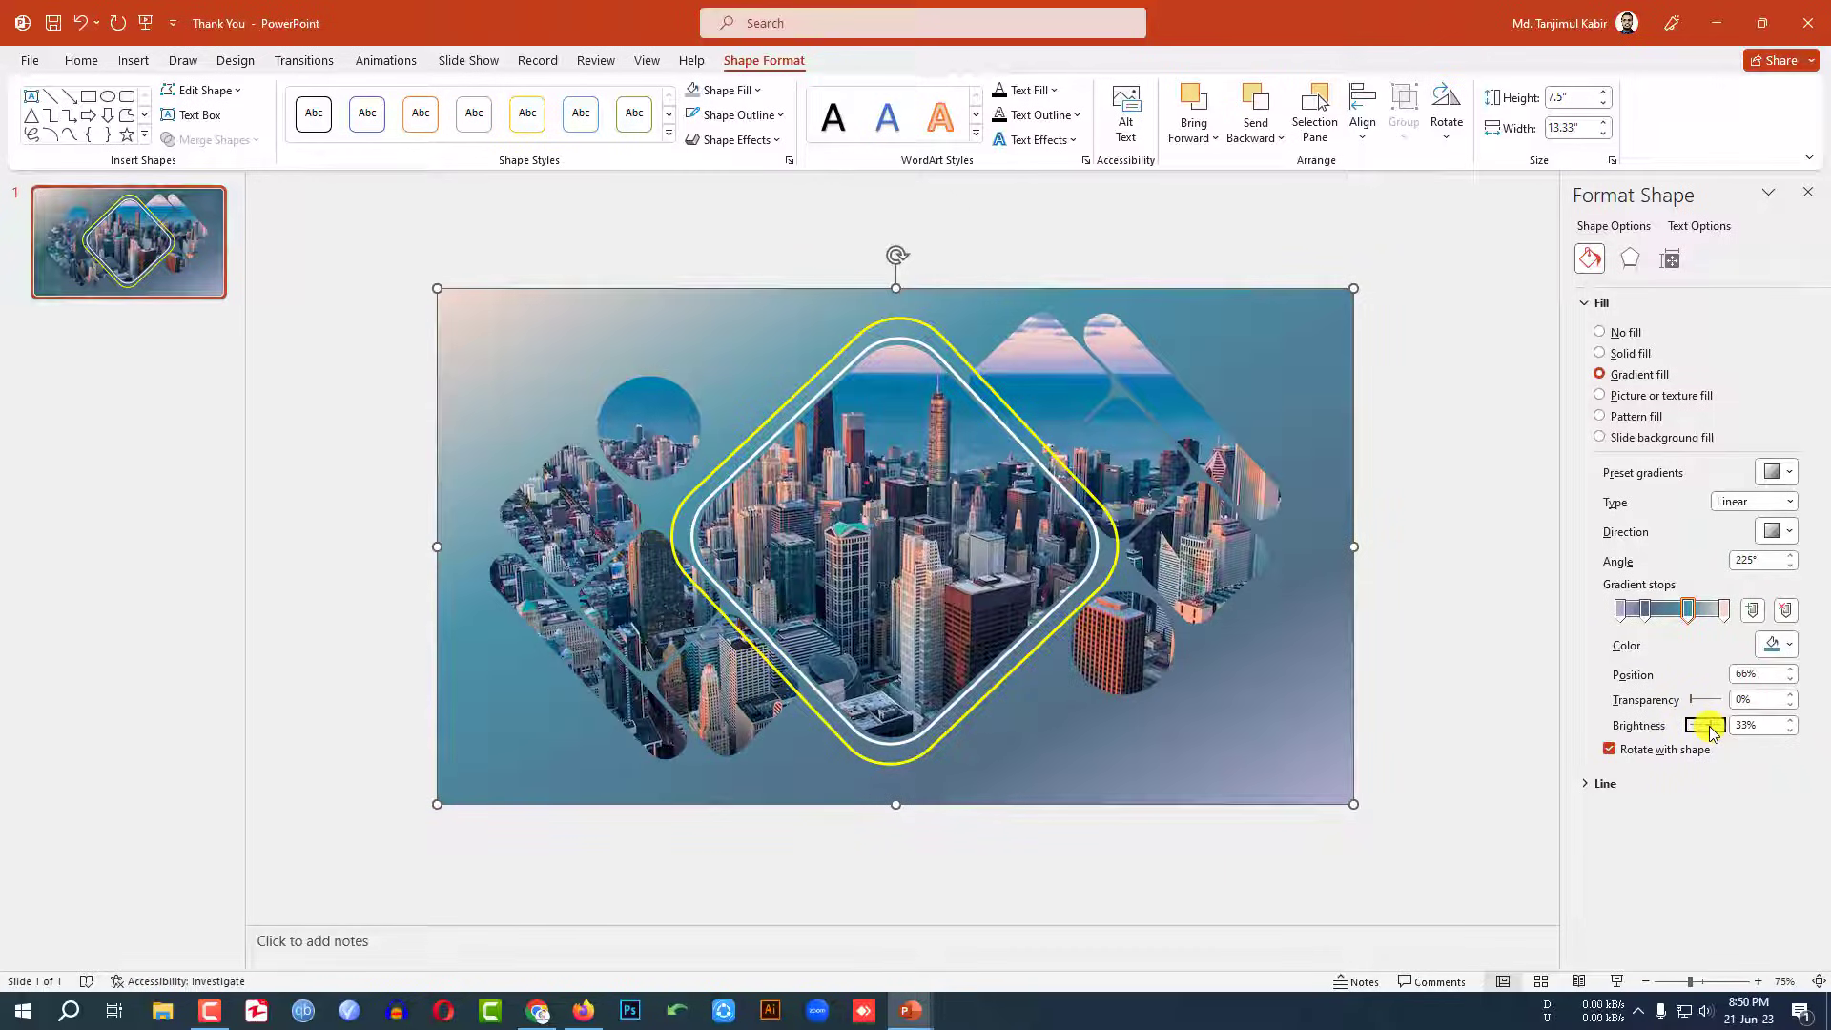
pyautogui.click(1422, 511)
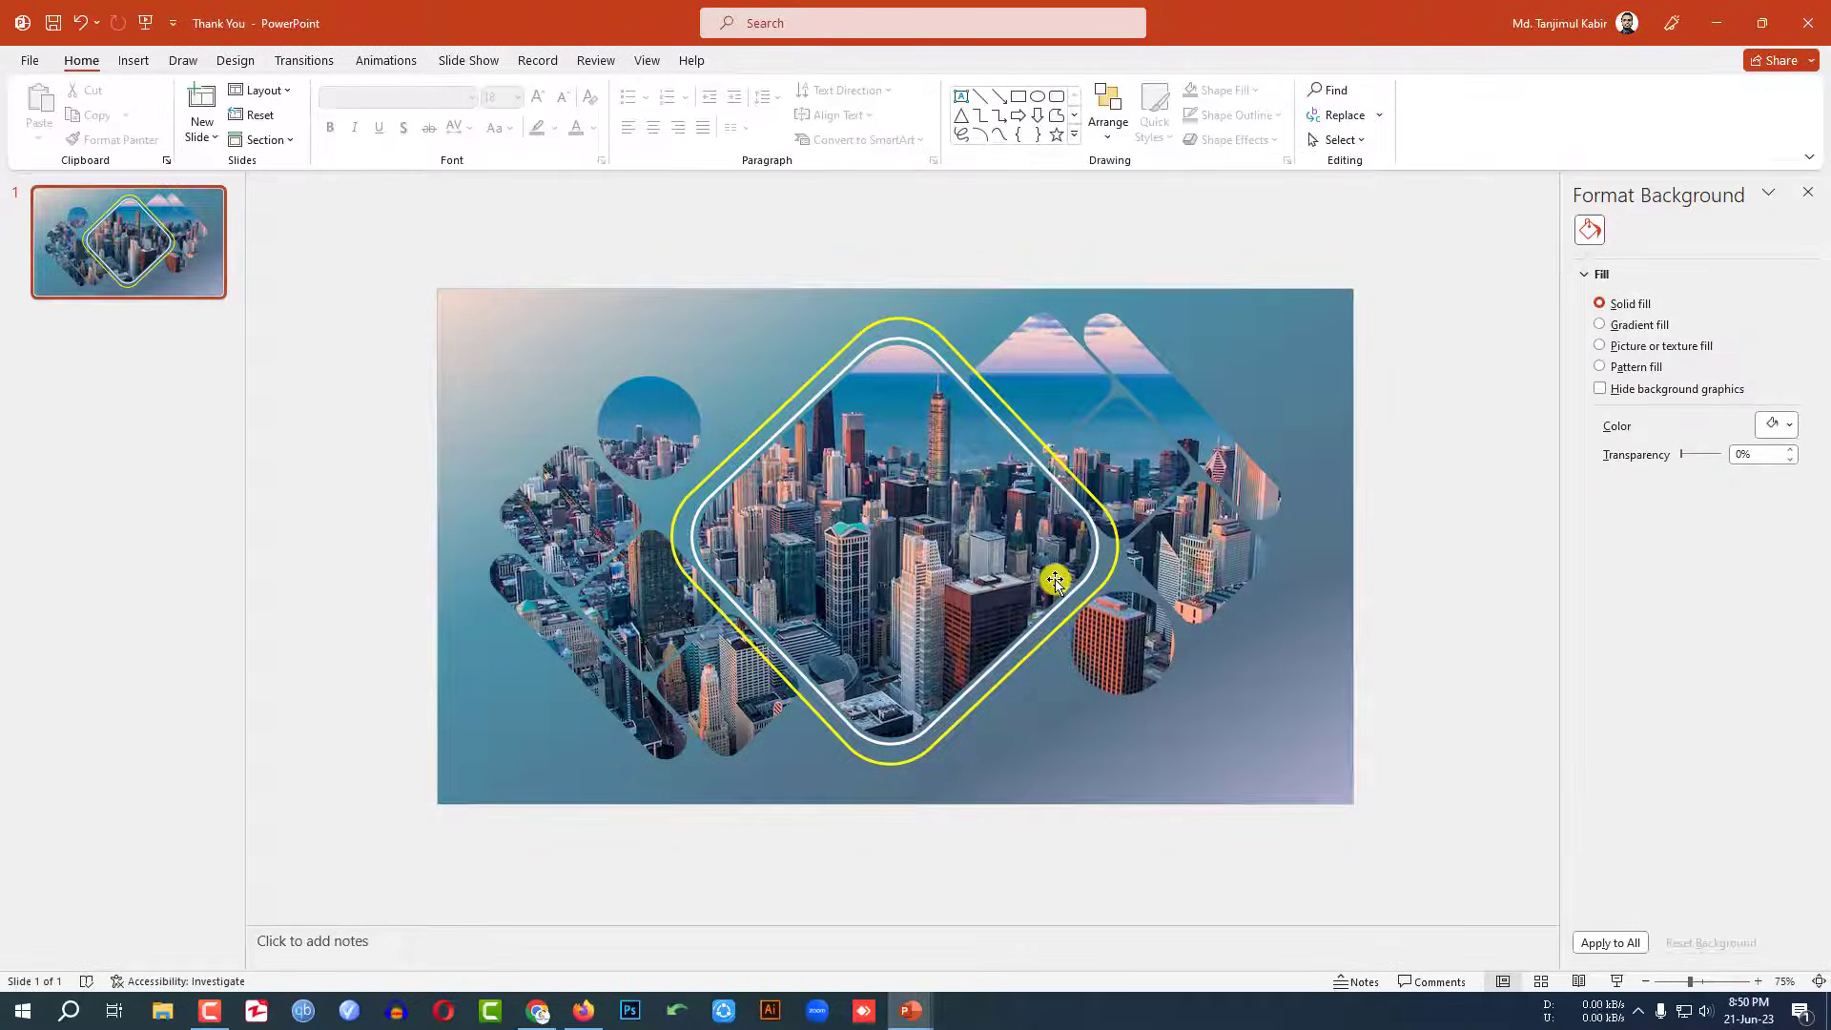
# Add a THANK YOU text box at the slide centre in Team A font, size 96
pyautogui.click(133, 60)
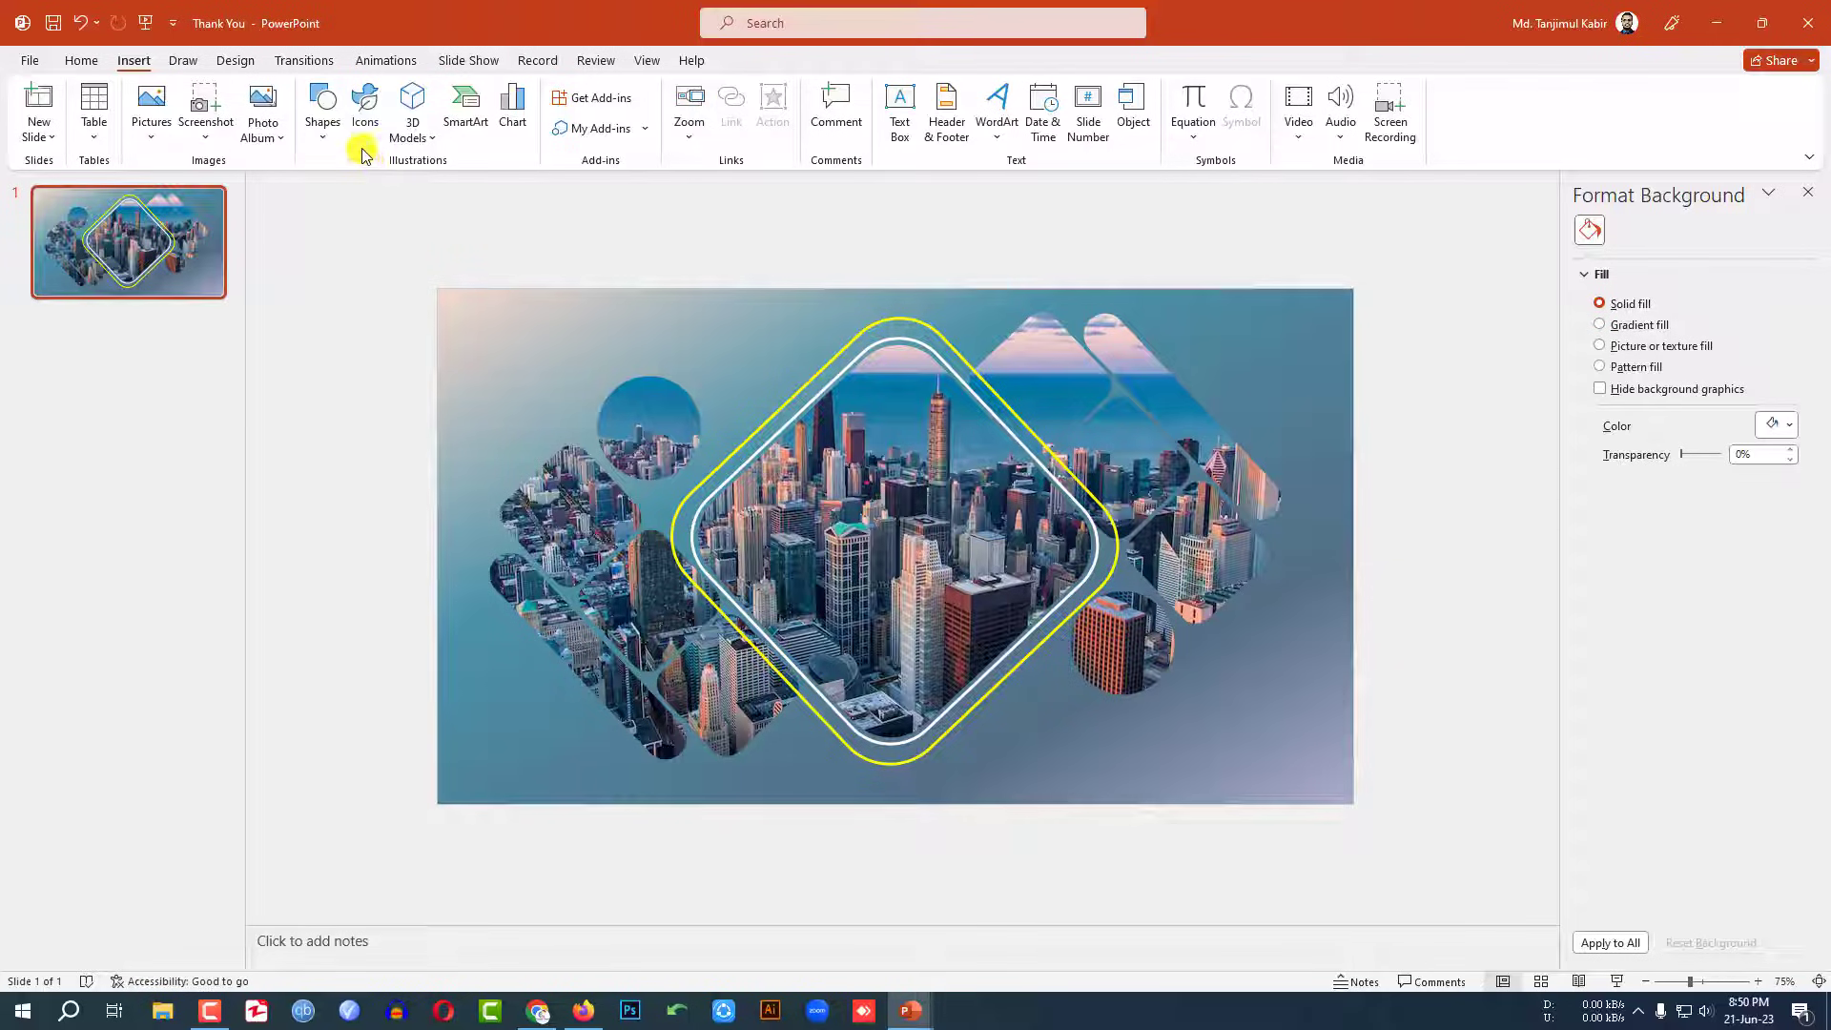
pyautogui.click(323, 119)
pyautogui.click(317, 190)
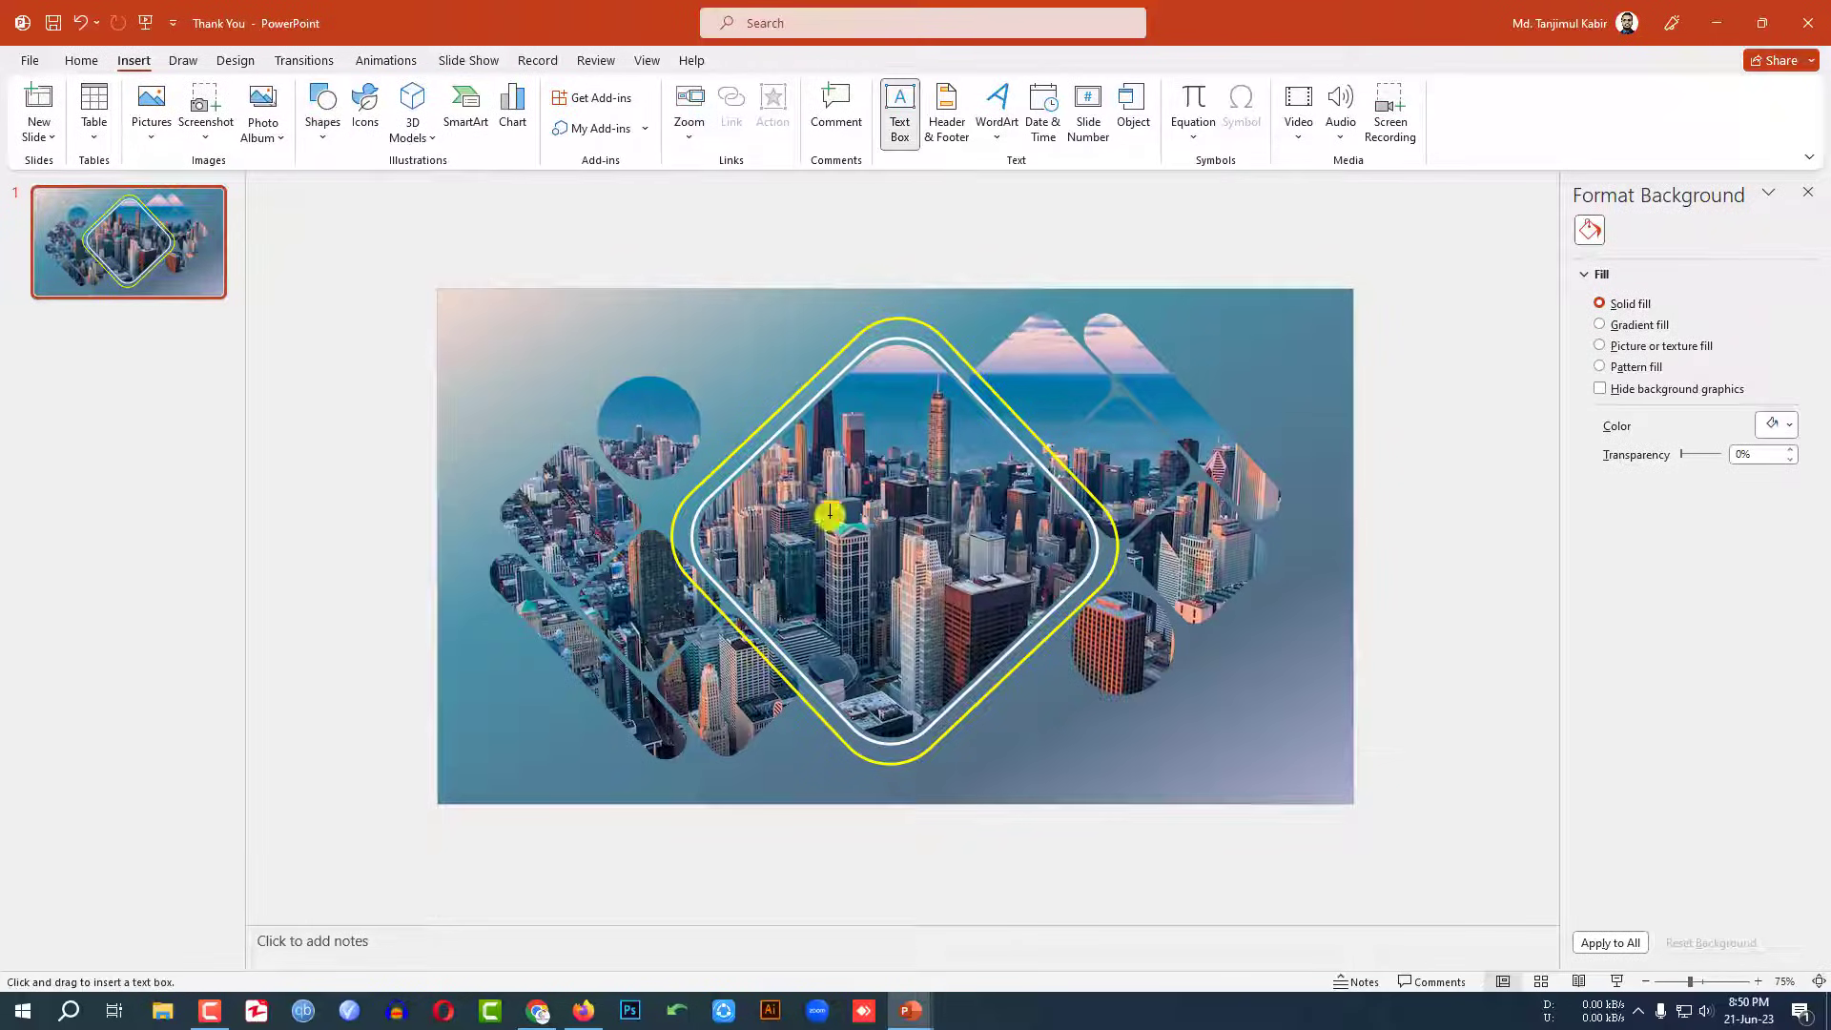
pyautogui.moveTo(1010, 582); pyautogui.dragTo(1010, 582)
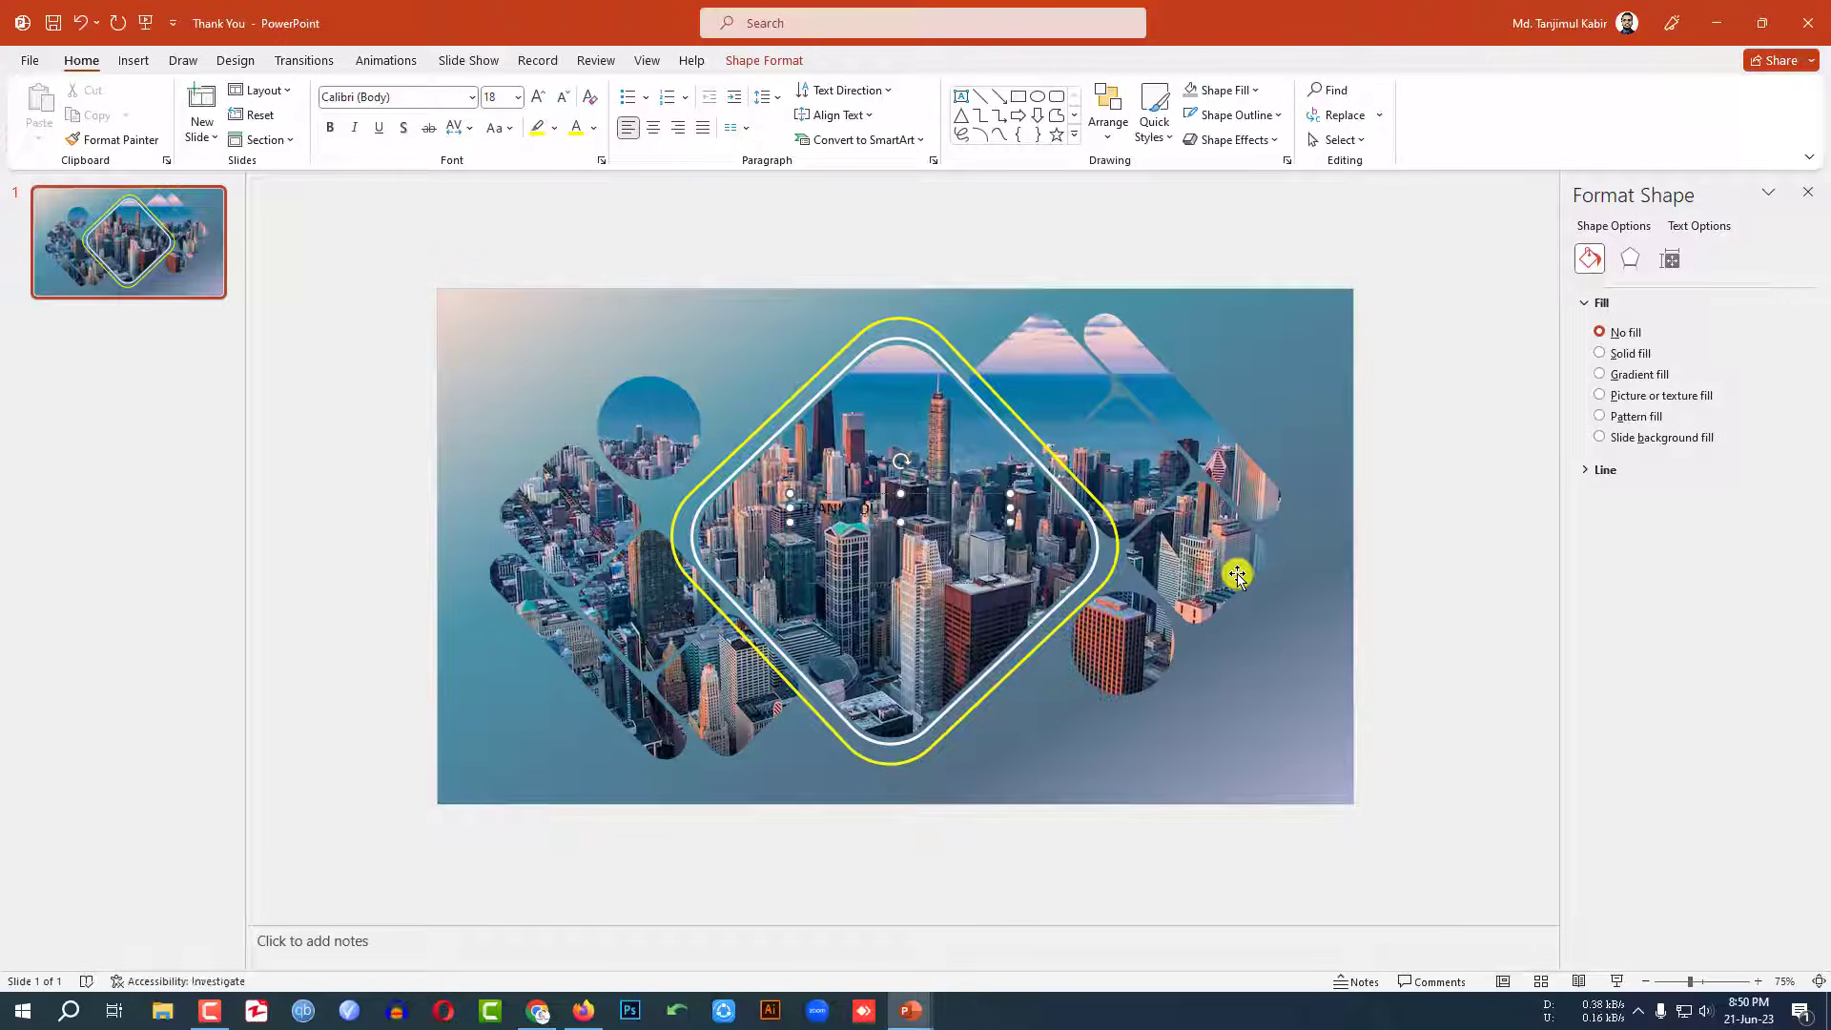
pyautogui.hotkey('ctrl', 'a')
pyautogui.click(418, 97)
pyautogui.write('Te')
pyautogui.press('Return')
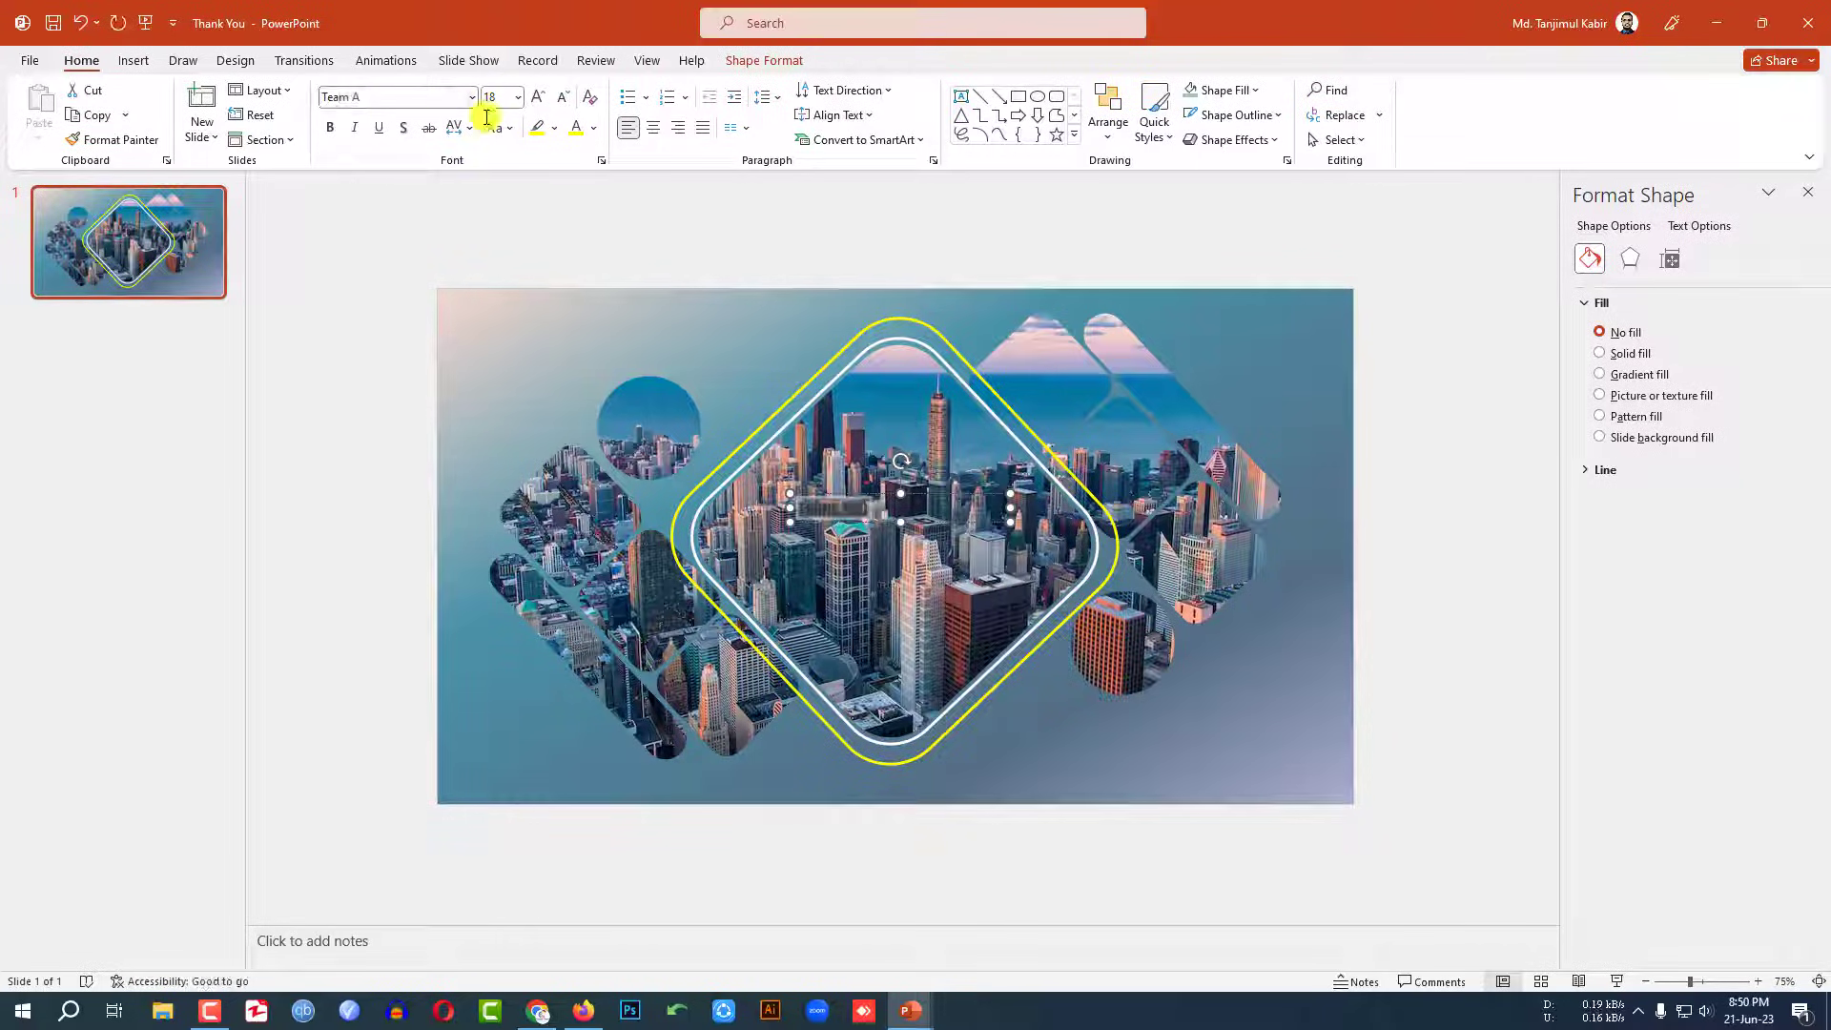
pyautogui.click(517, 97)
pyautogui.click(496, 626)
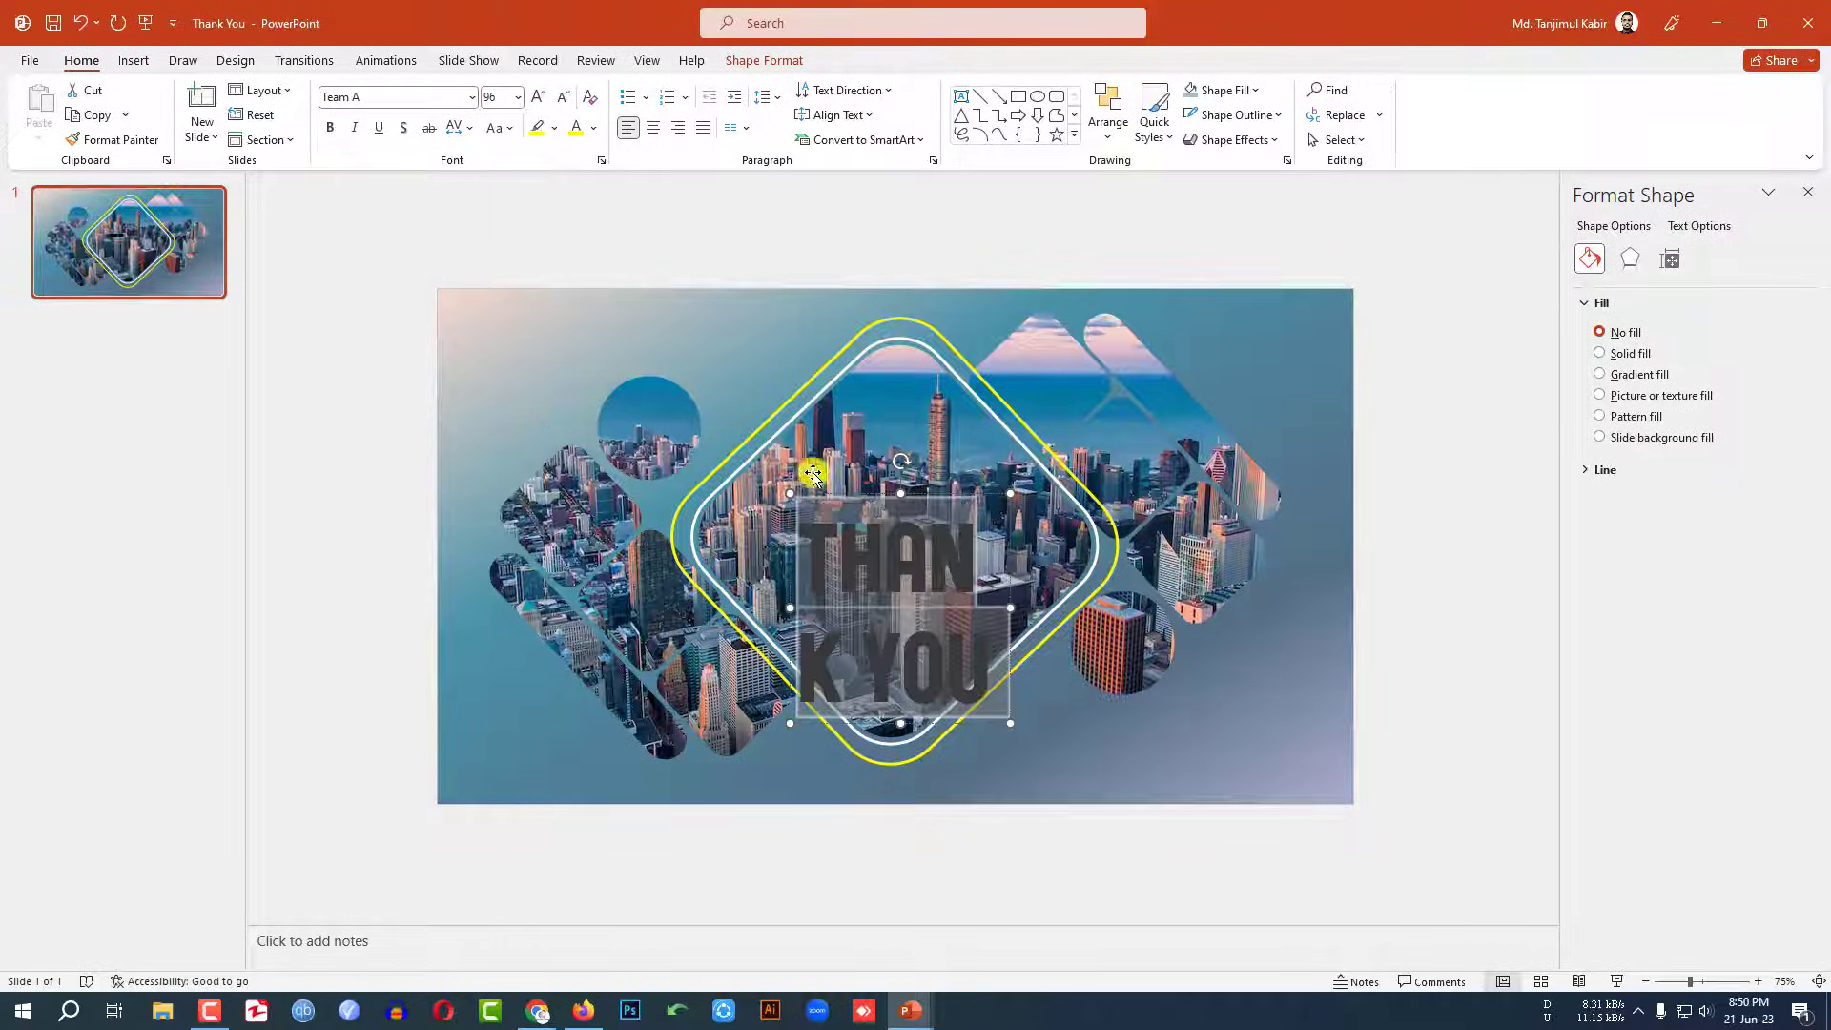
# Widen the title box, centre-align THANK YOU and colour it white
pyautogui.moveTo(992, 535); pyautogui.dragTo(1039, 539)
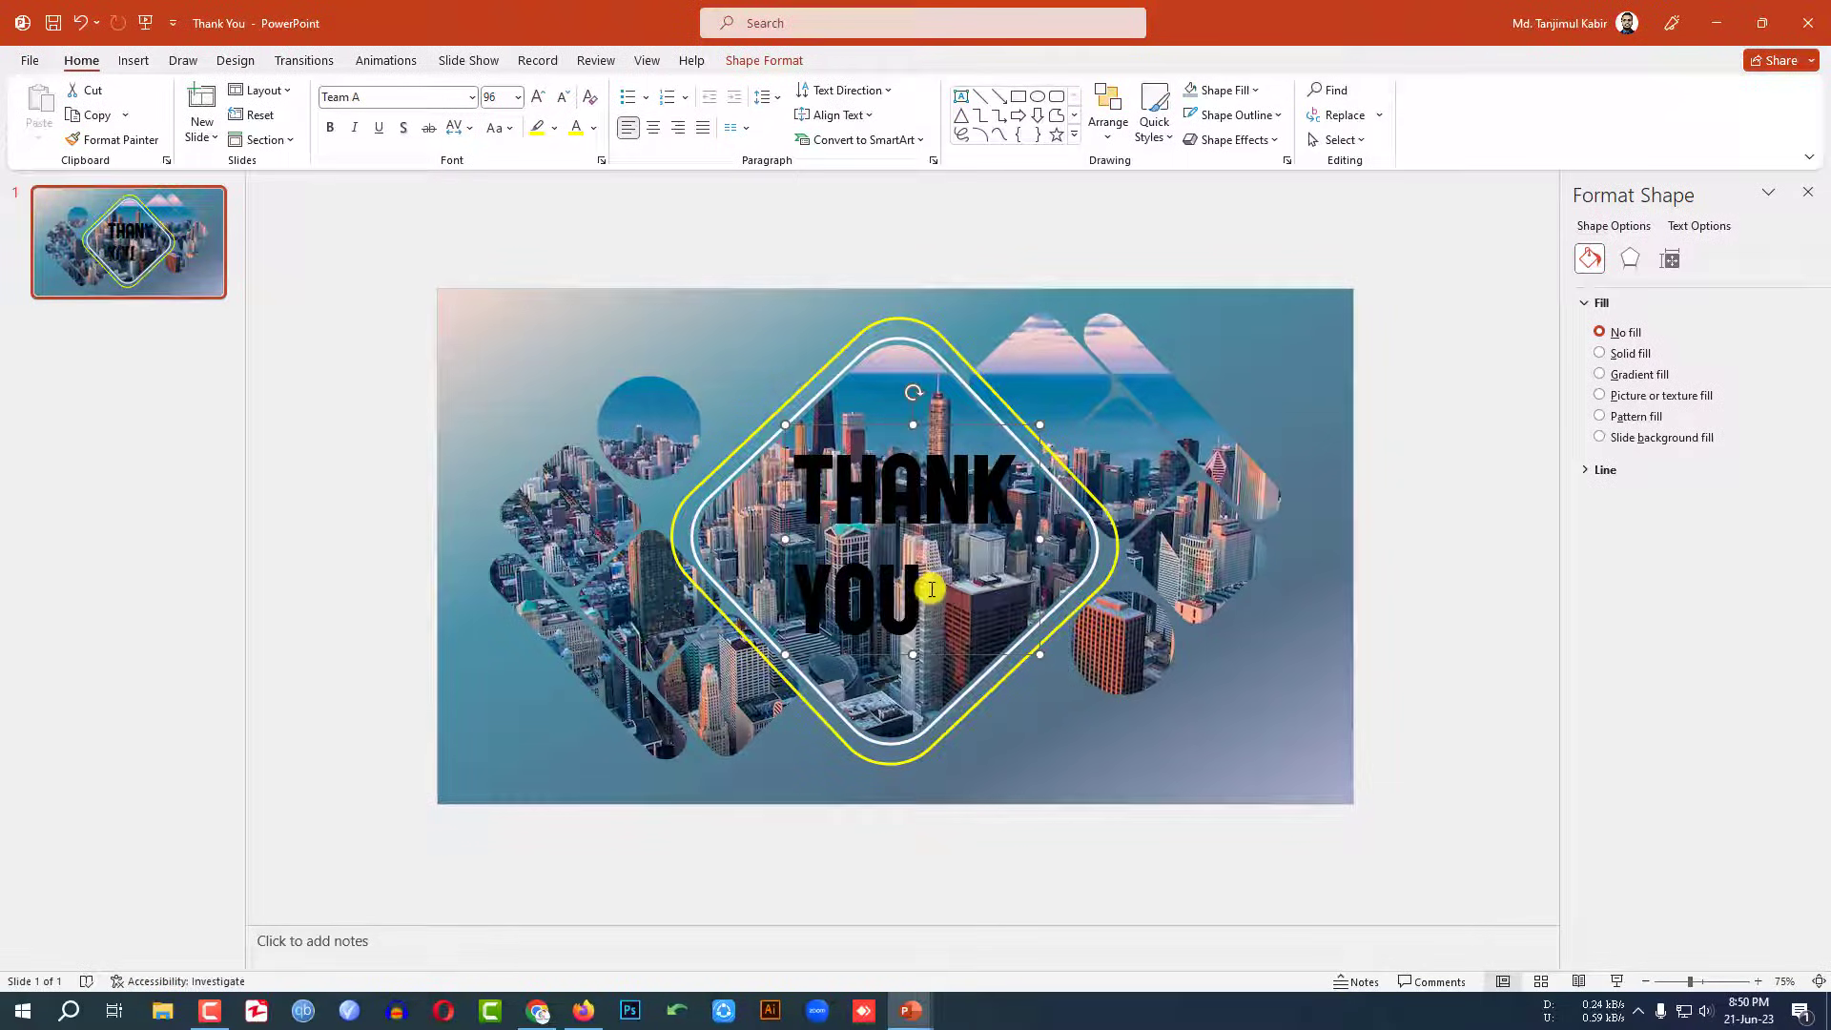
pyautogui.moveTo(932, 585); pyautogui.dragTo(818, 482)
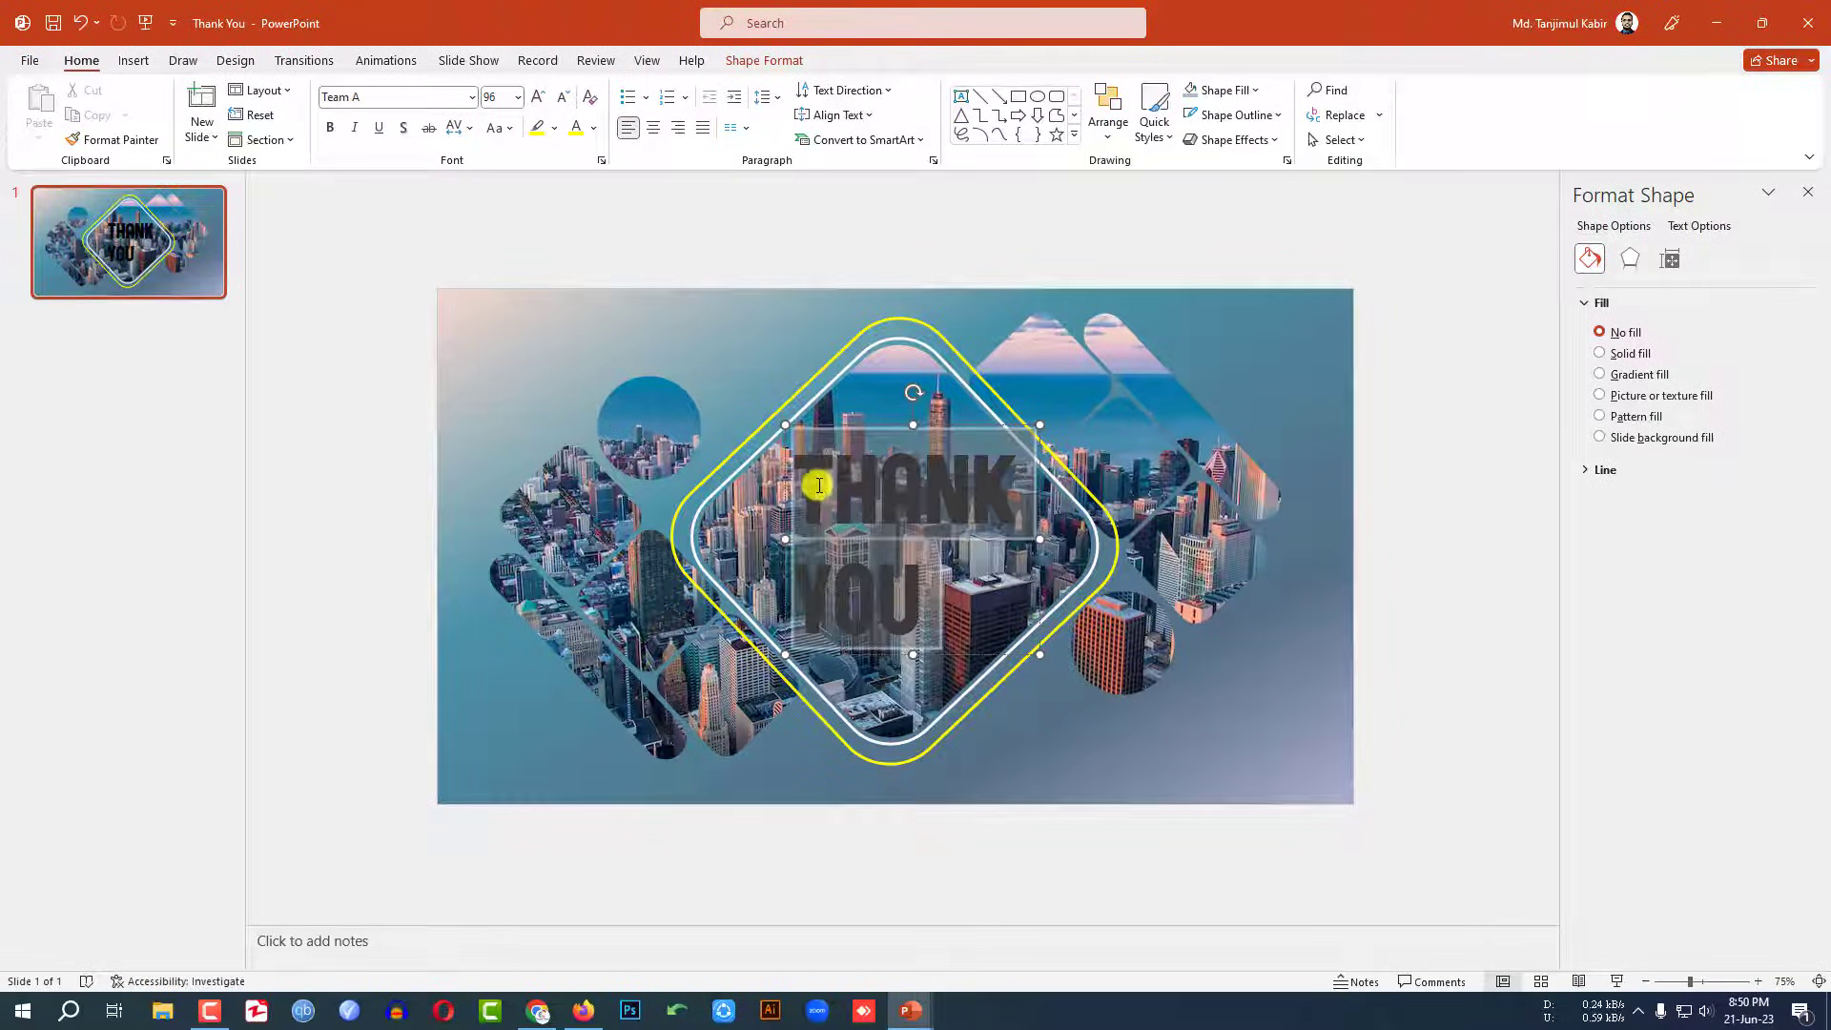
pyautogui.click(652, 127)
pyautogui.click(928, 645)
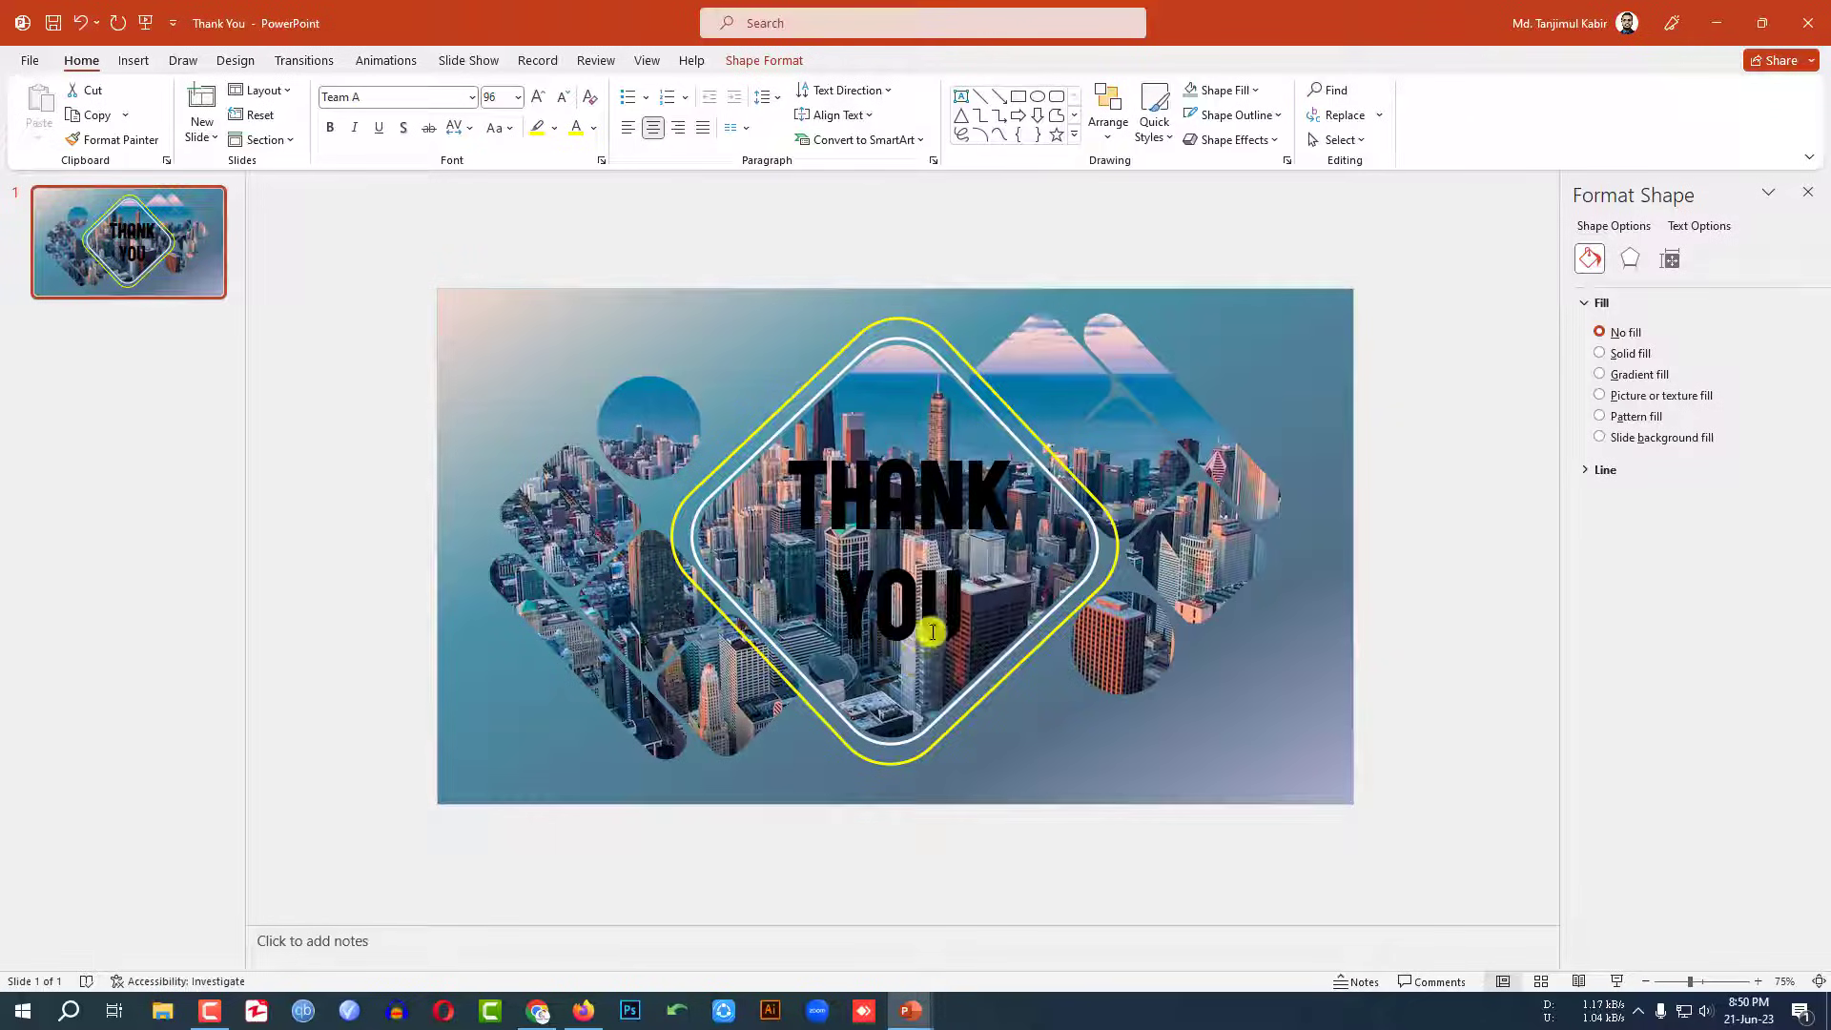
pyautogui.hotkey('ctrl', 'a')
pyautogui.click(593, 126)
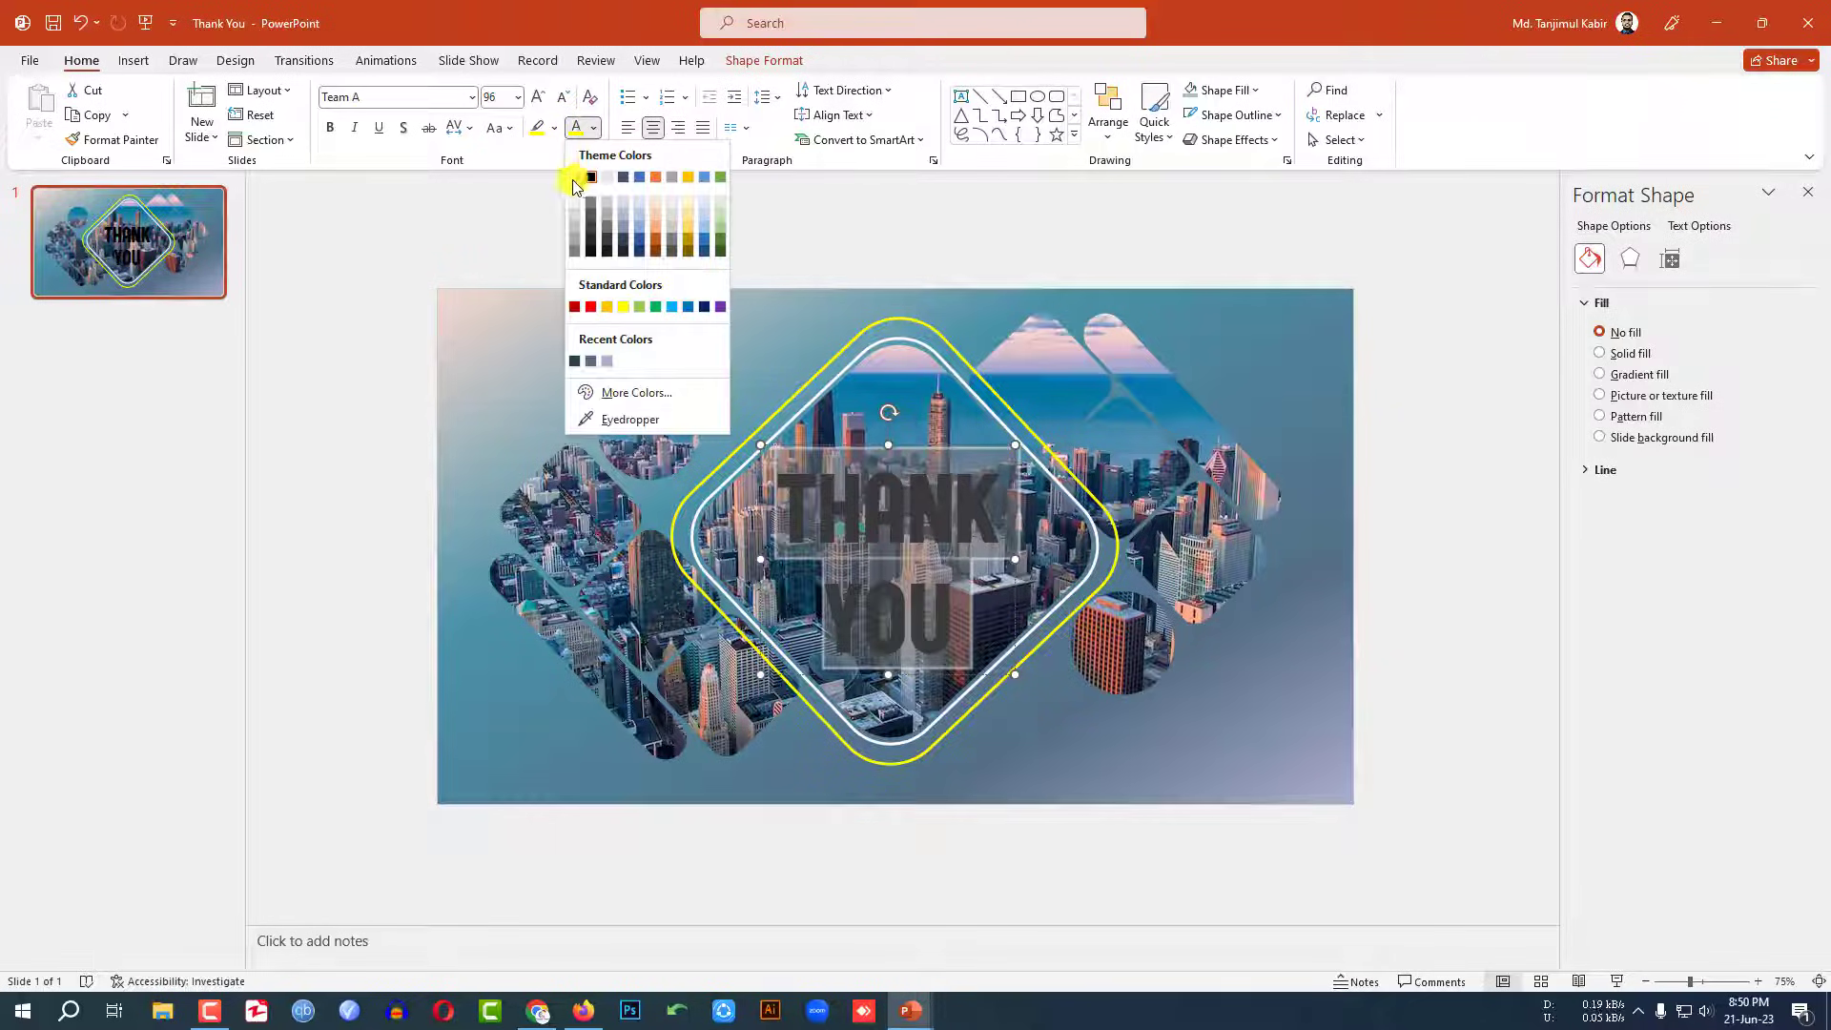
pyautogui.click(574, 179)
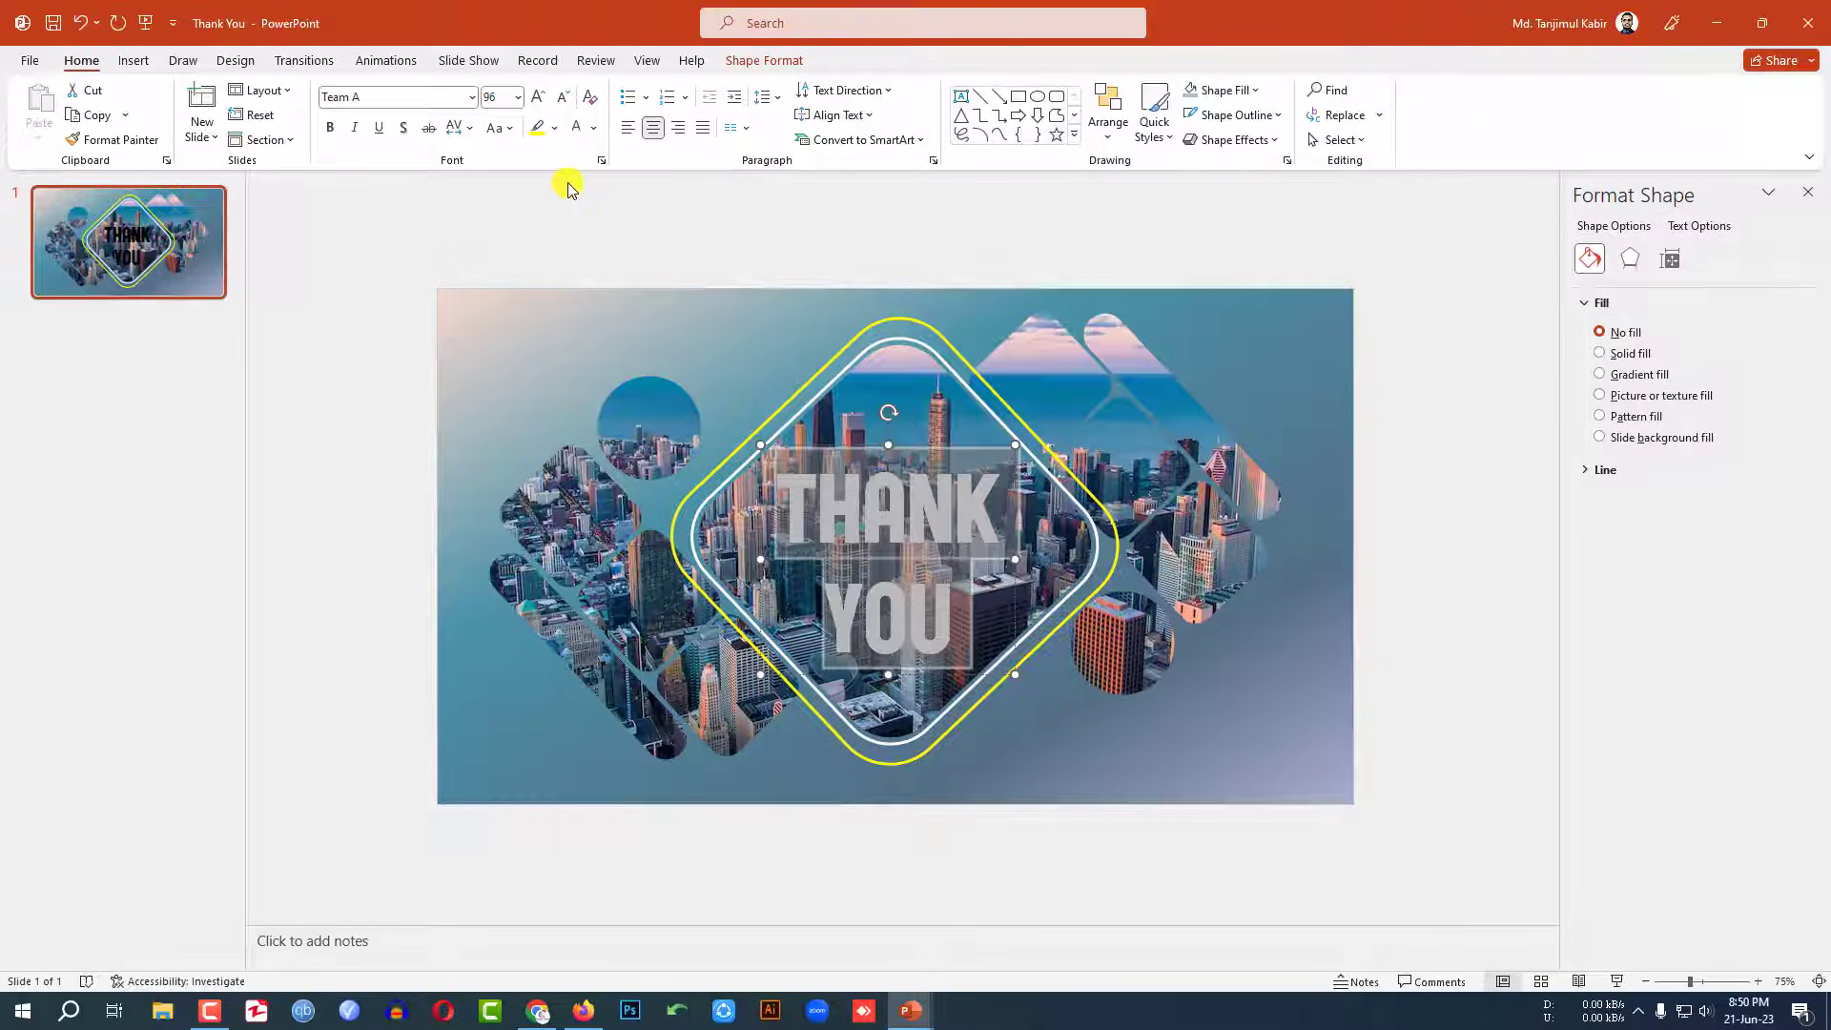
# Give the THANK YOU title a Half Reflection: Touching text effect
pyautogui.click(781, 63)
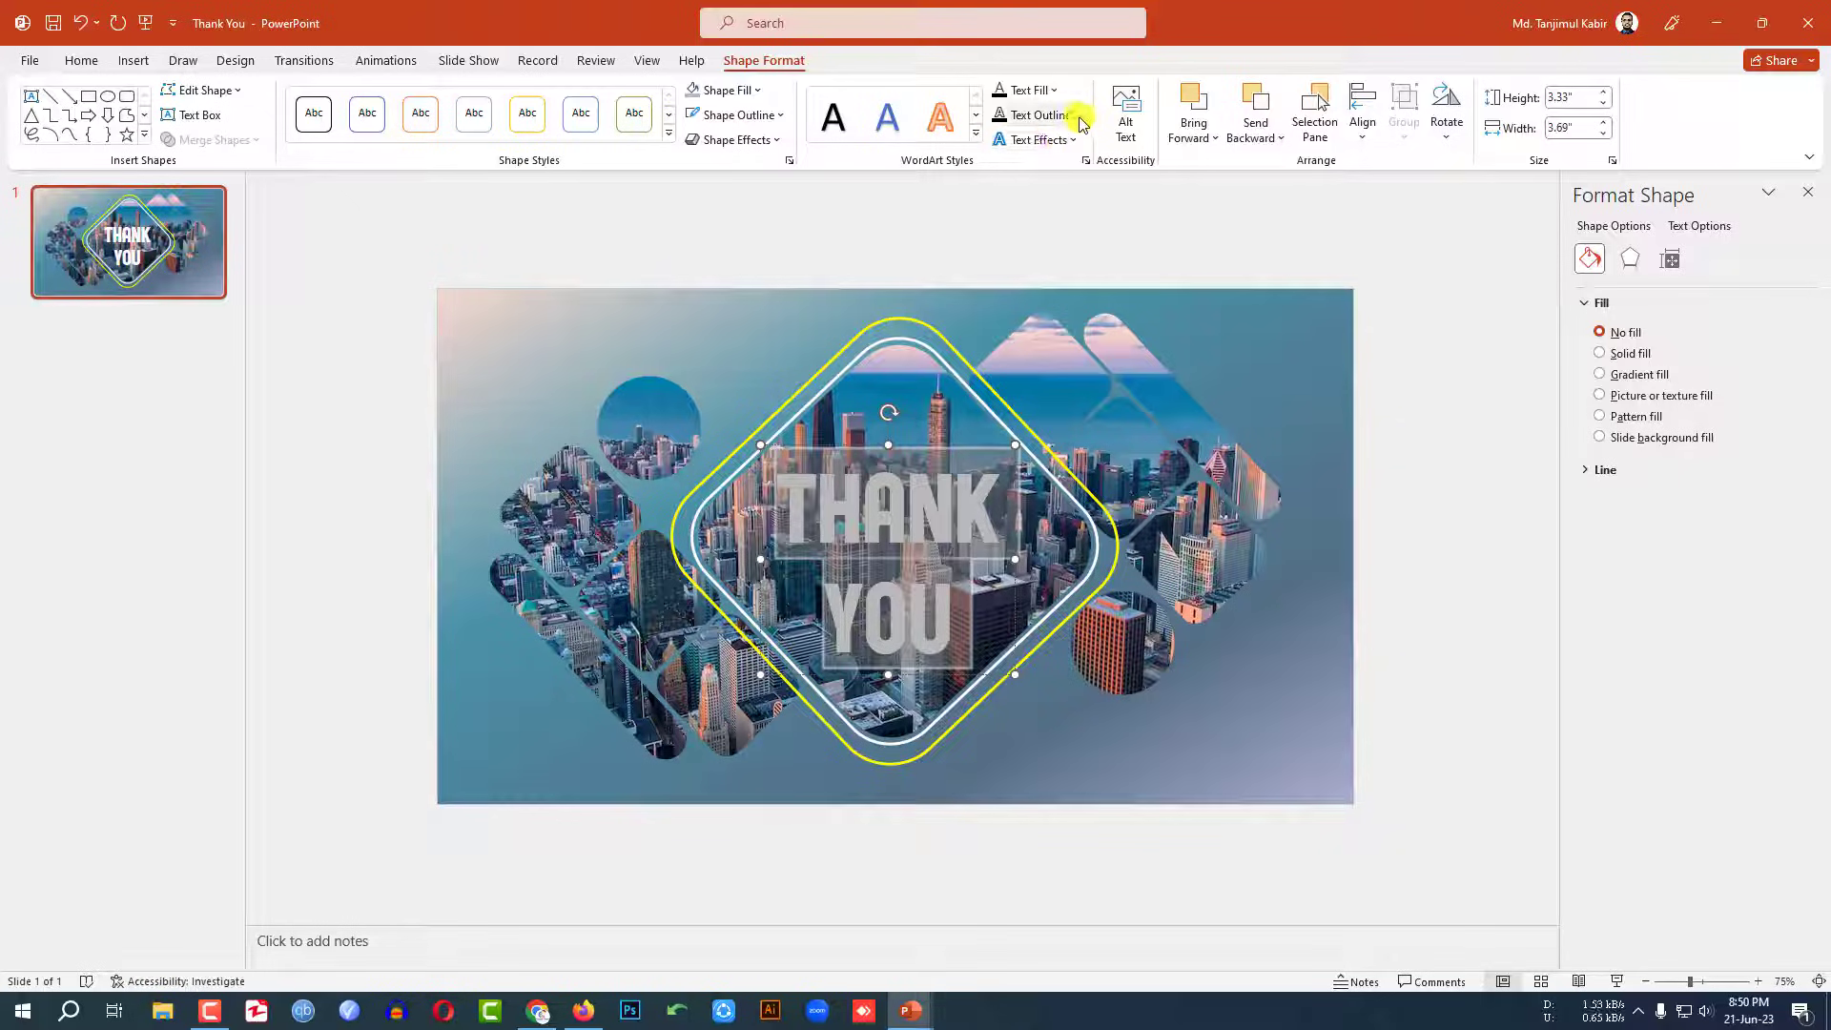
pyautogui.click(1049, 88)
pyautogui.click(1068, 139)
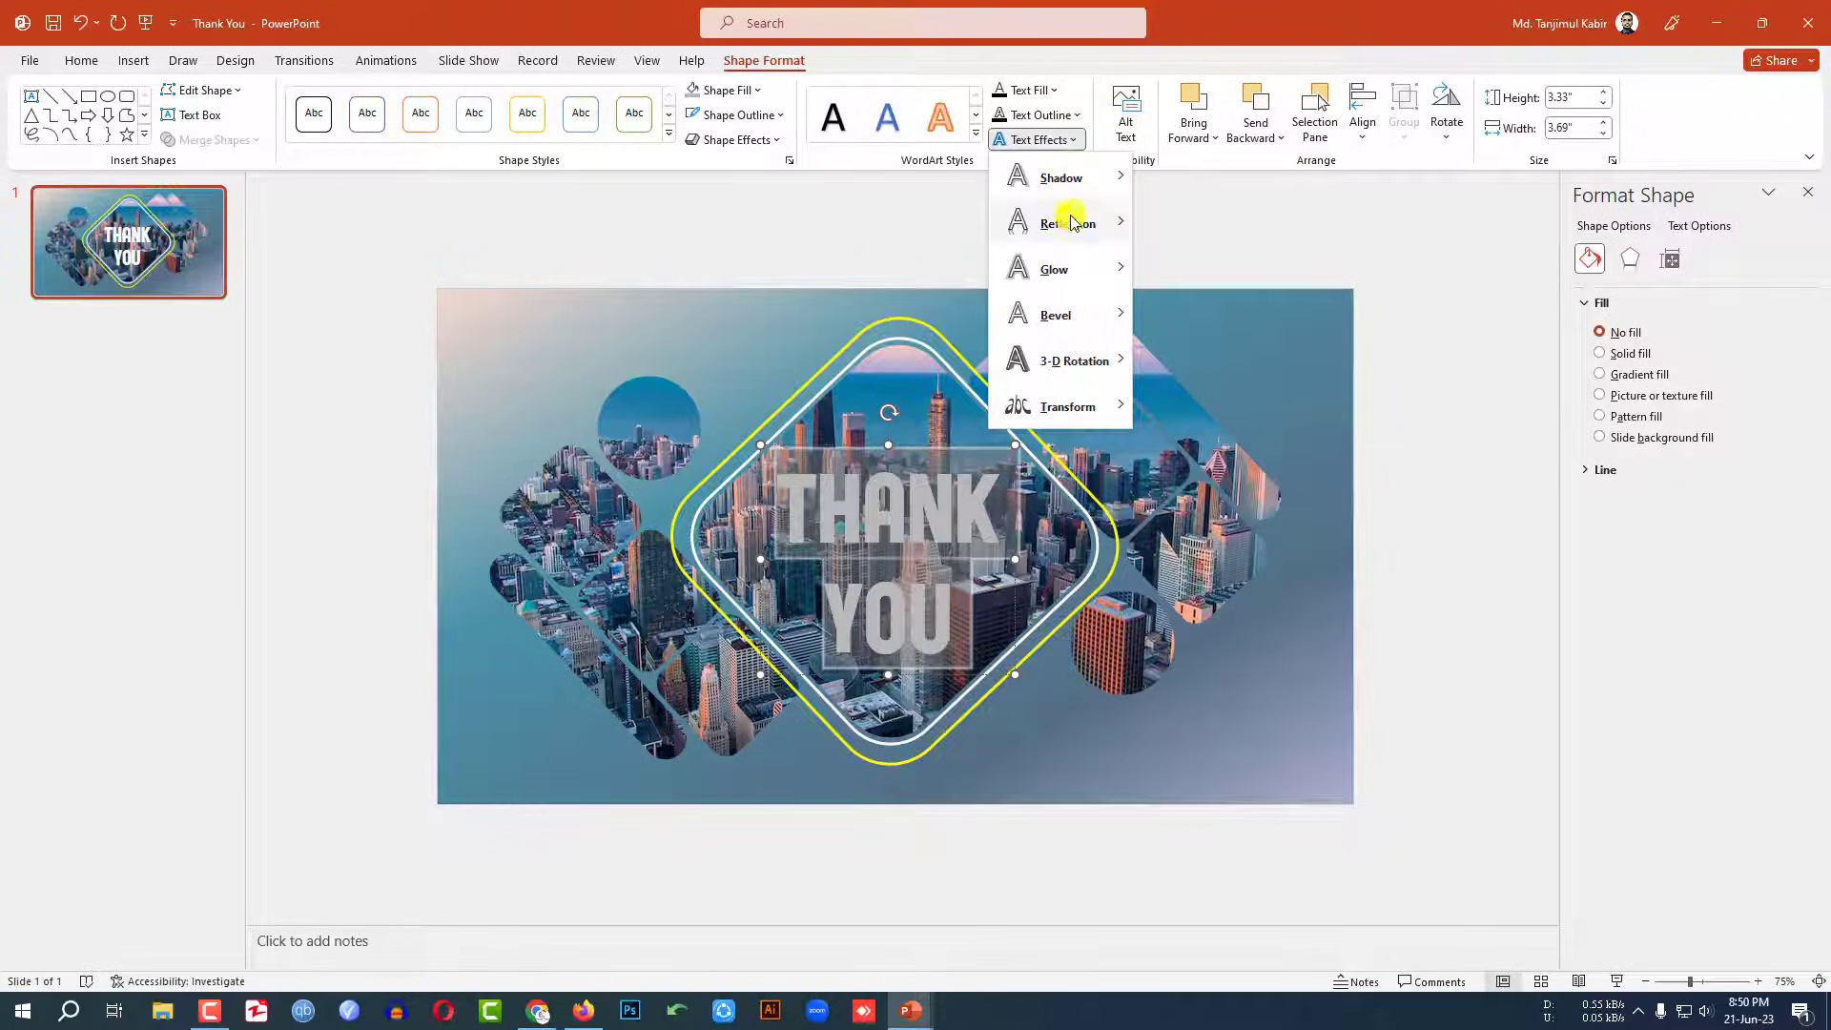
pyautogui.moveTo(1073, 223)
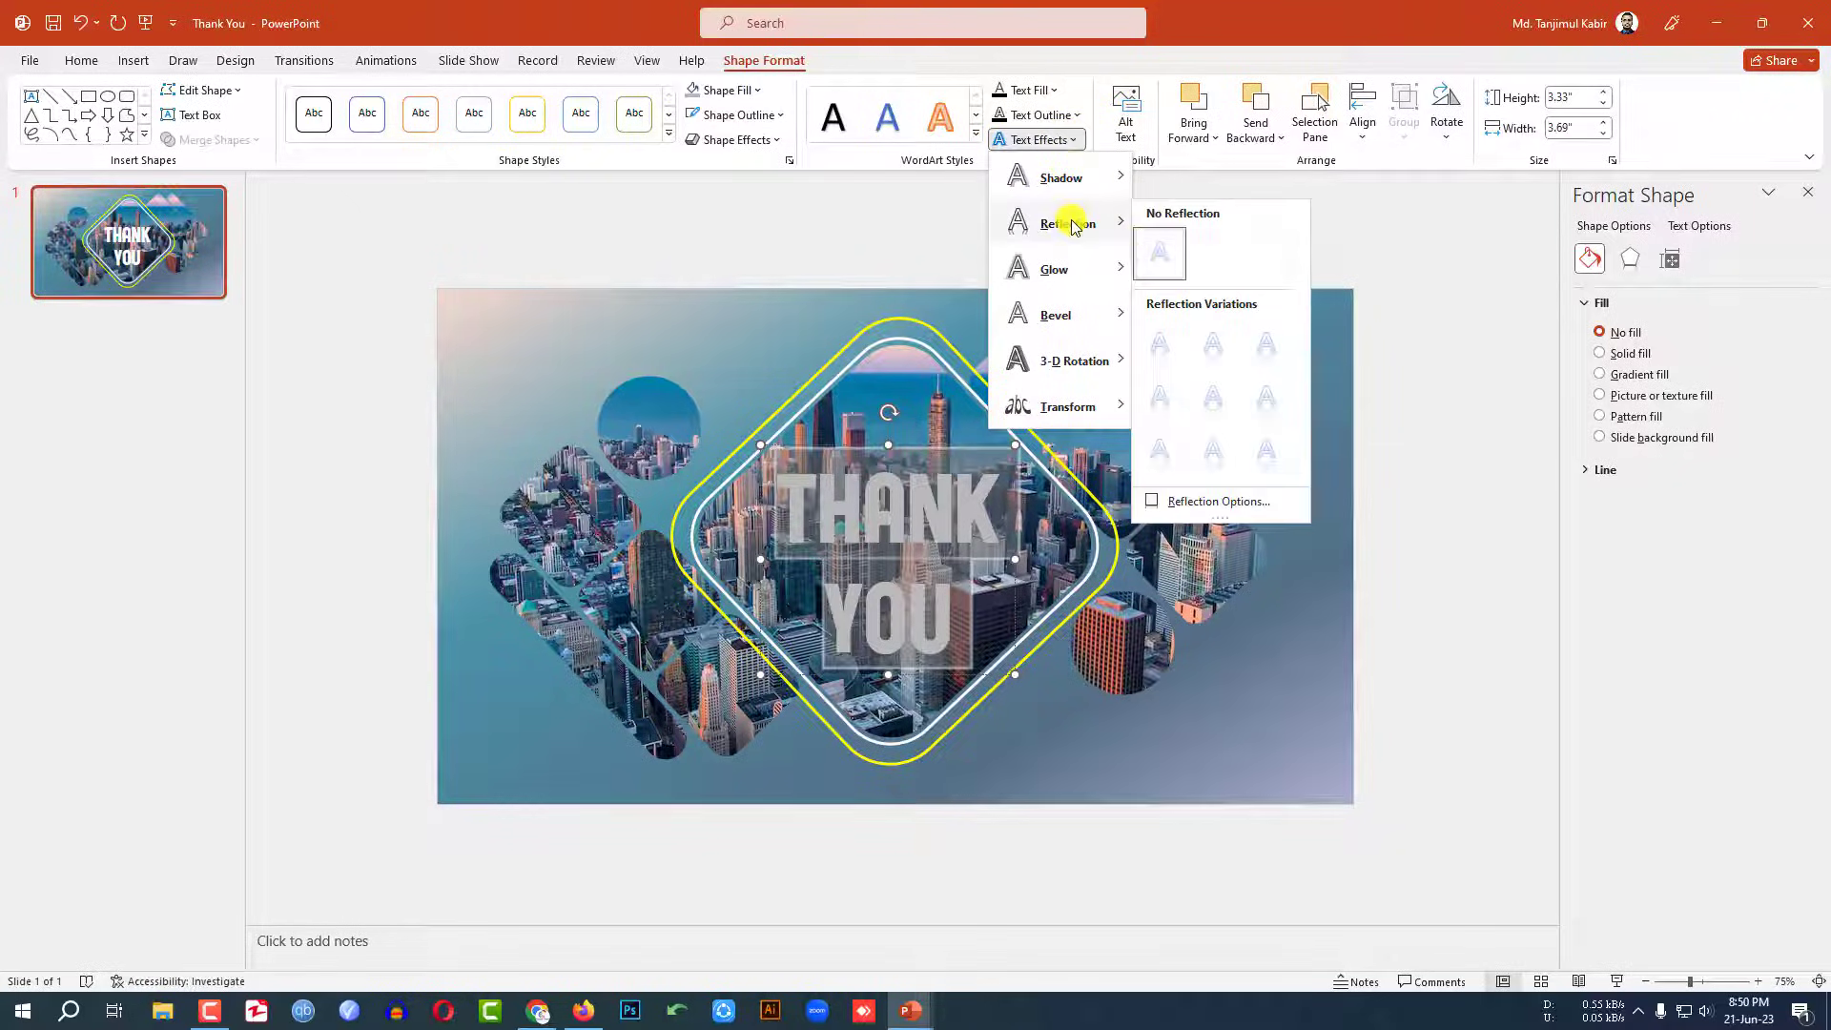
pyautogui.click(1210, 349)
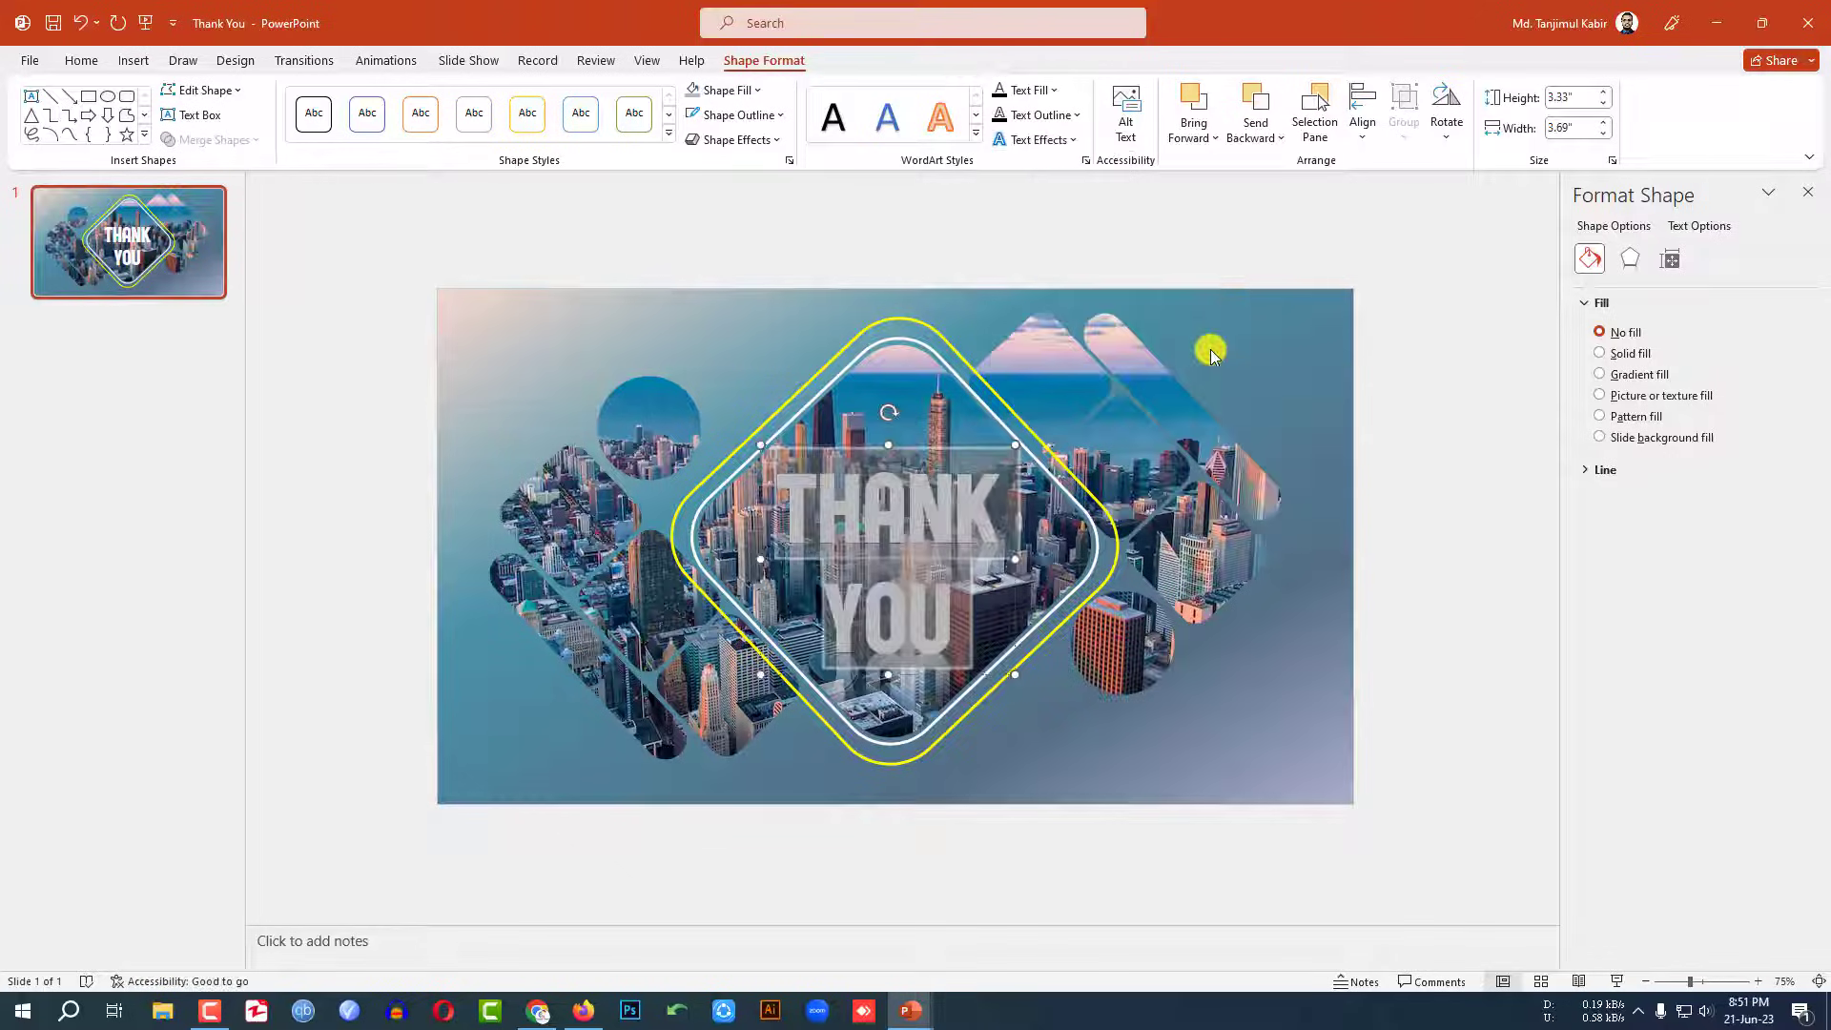
# Add a text shadow to the title, then deselect it to check the look
pyautogui.click(84, 60)
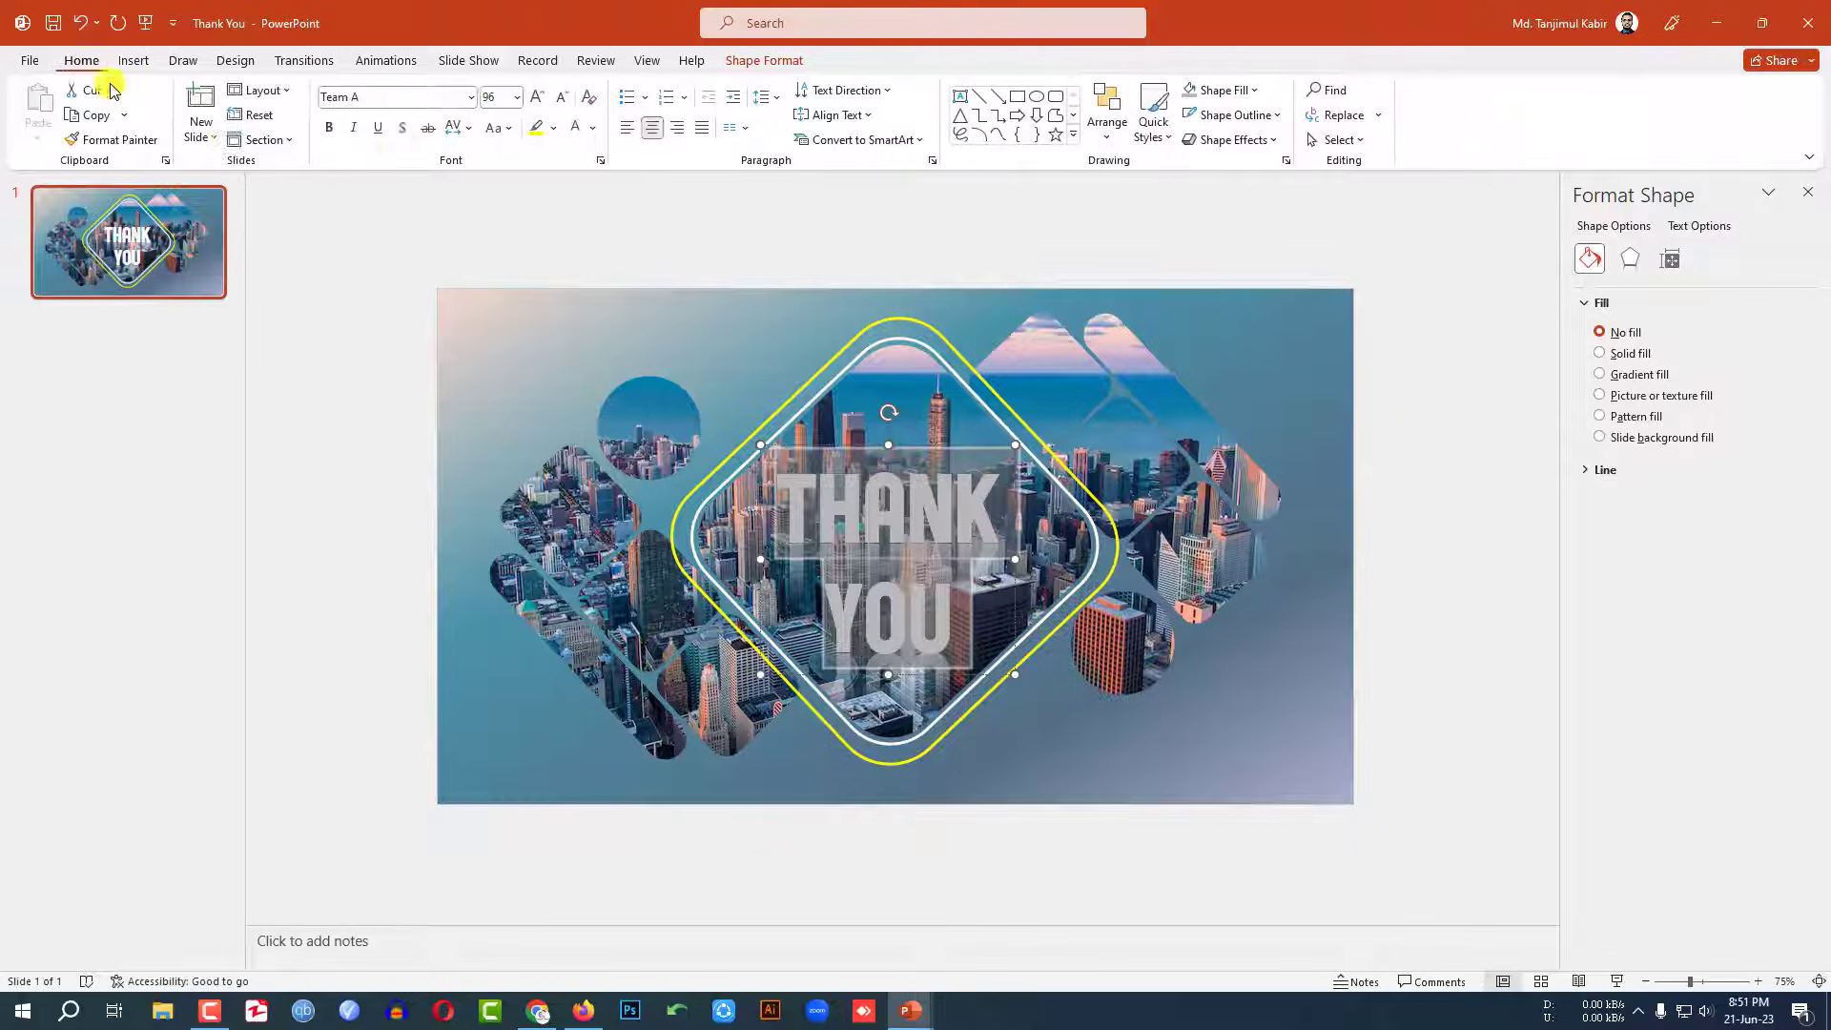
pyautogui.click(403, 129)
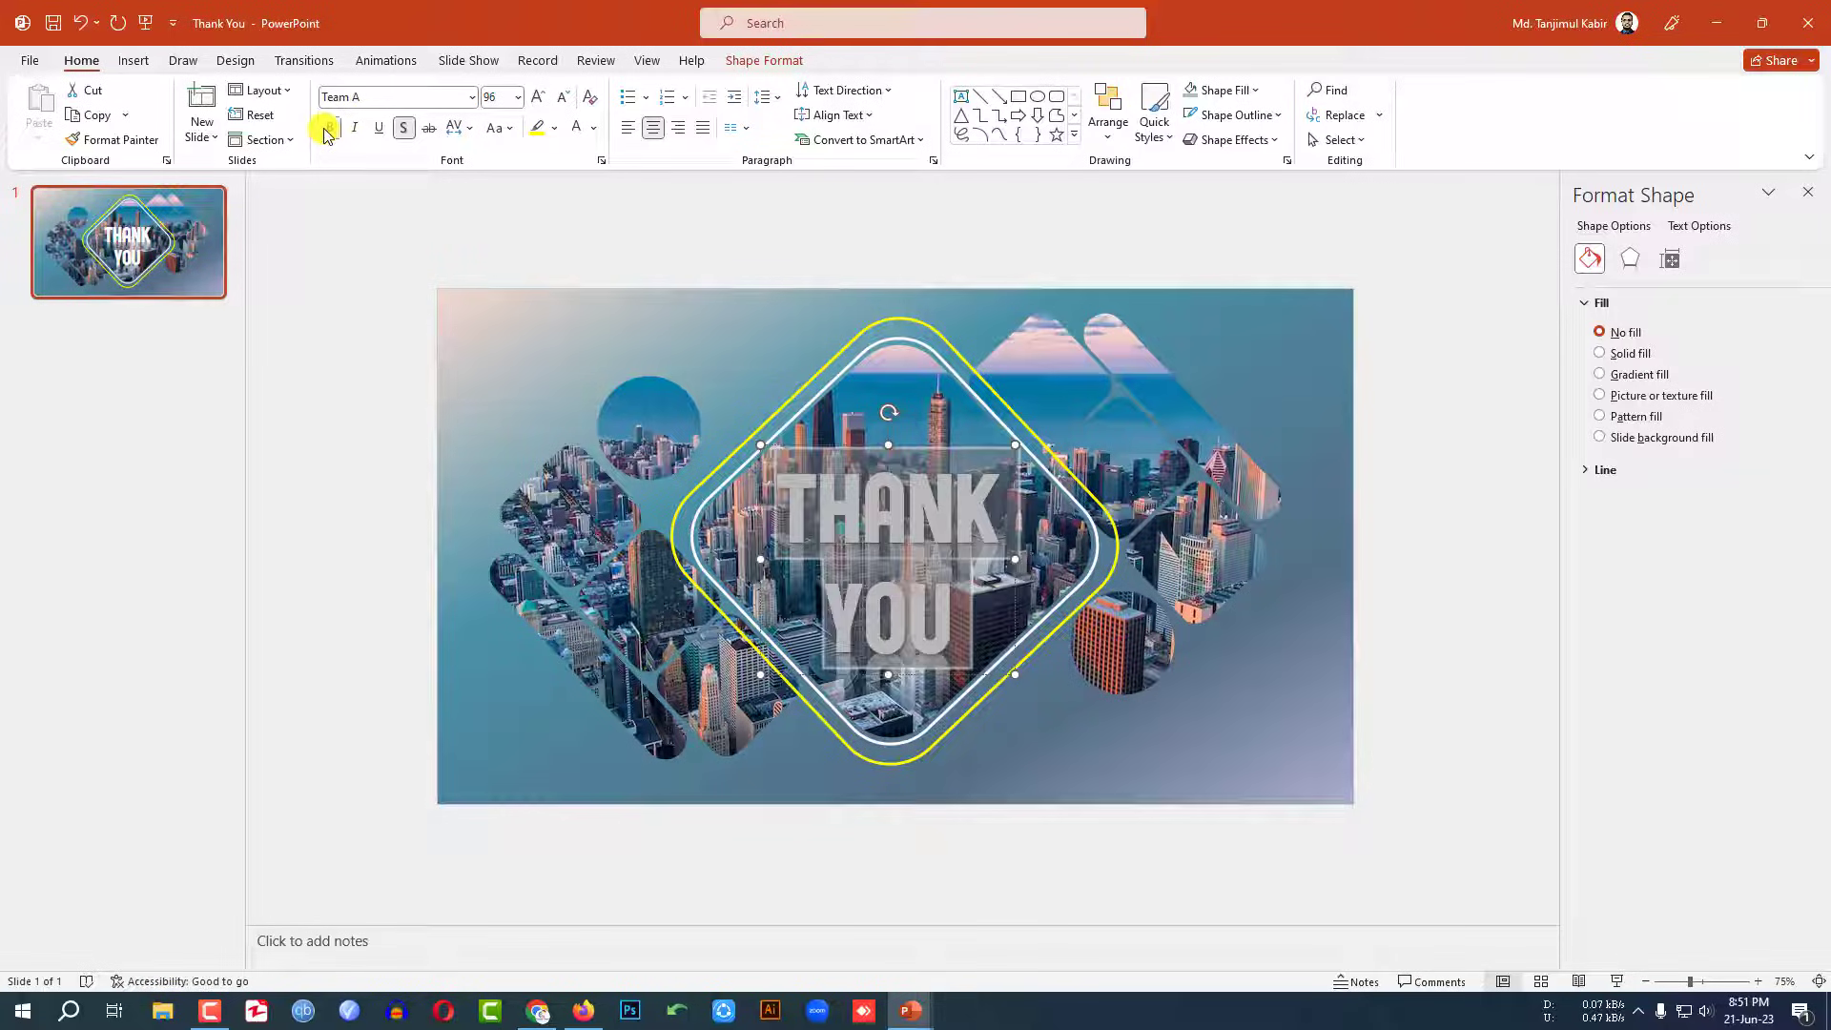
pyautogui.click(911, 562)
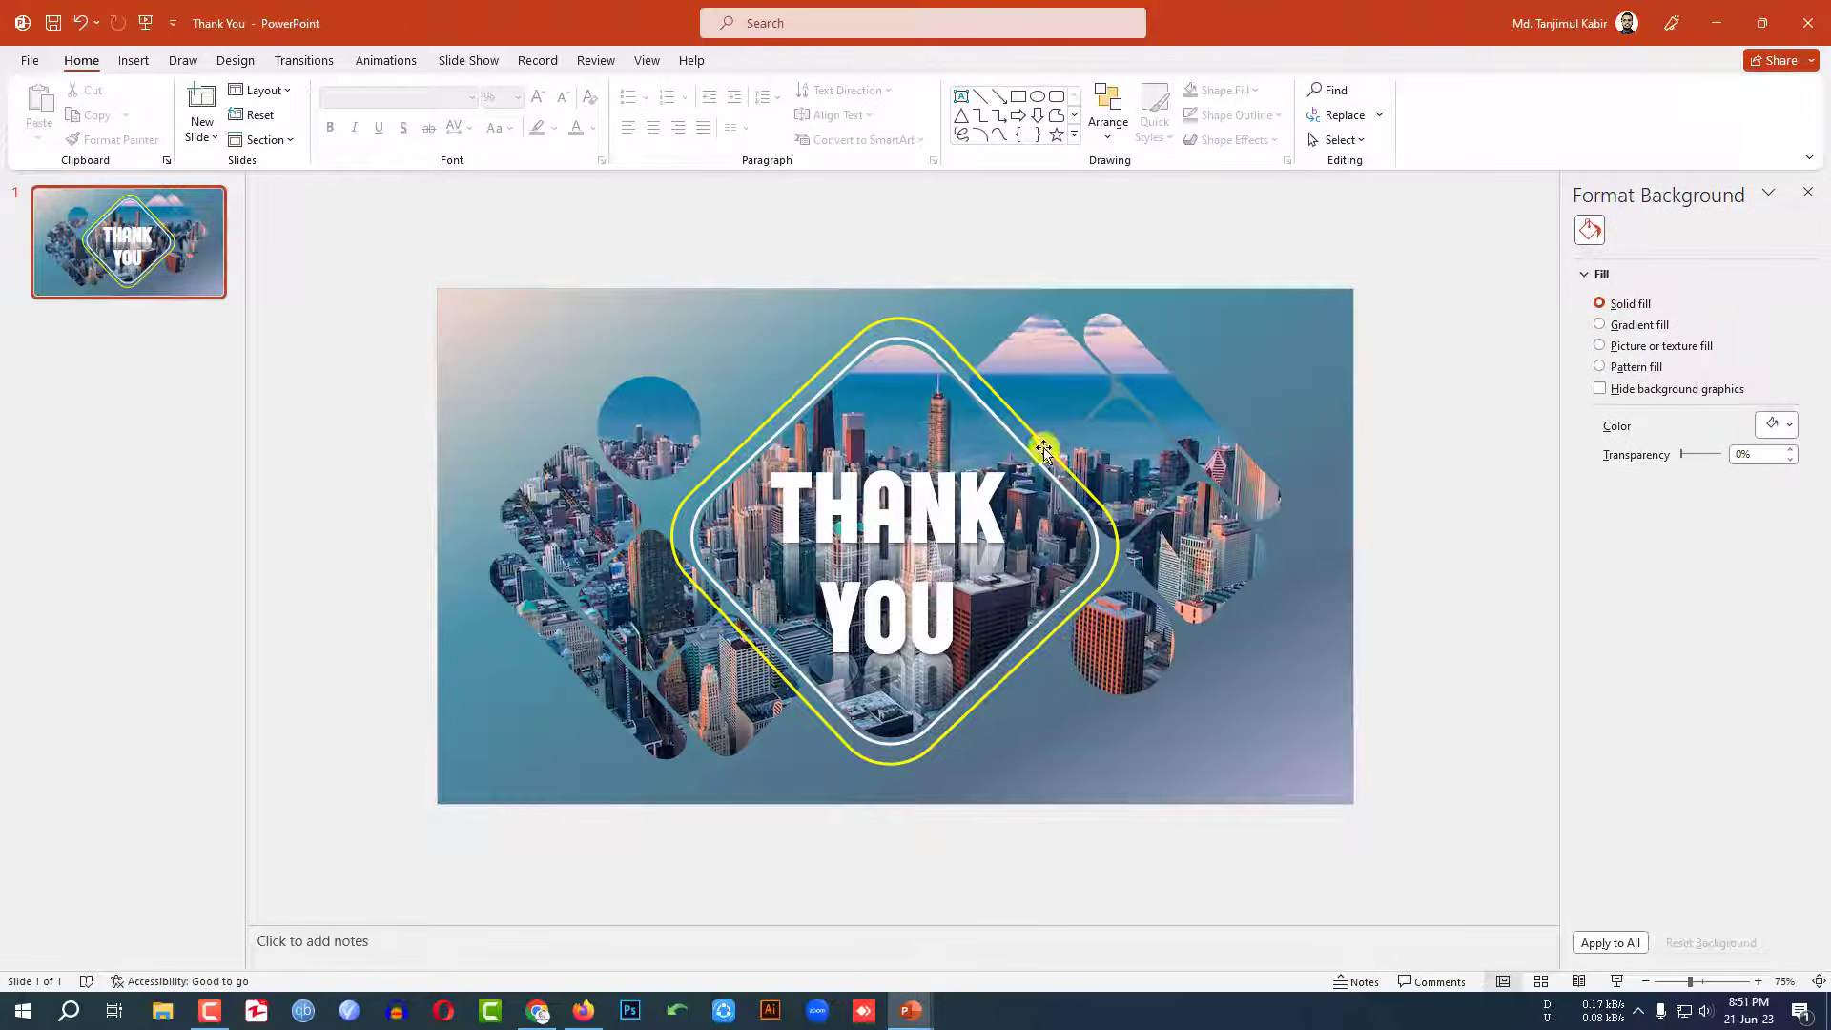
# Add a Spin emphasis animation to both the white and yellow diamond outlines
pyautogui.click(915, 341)
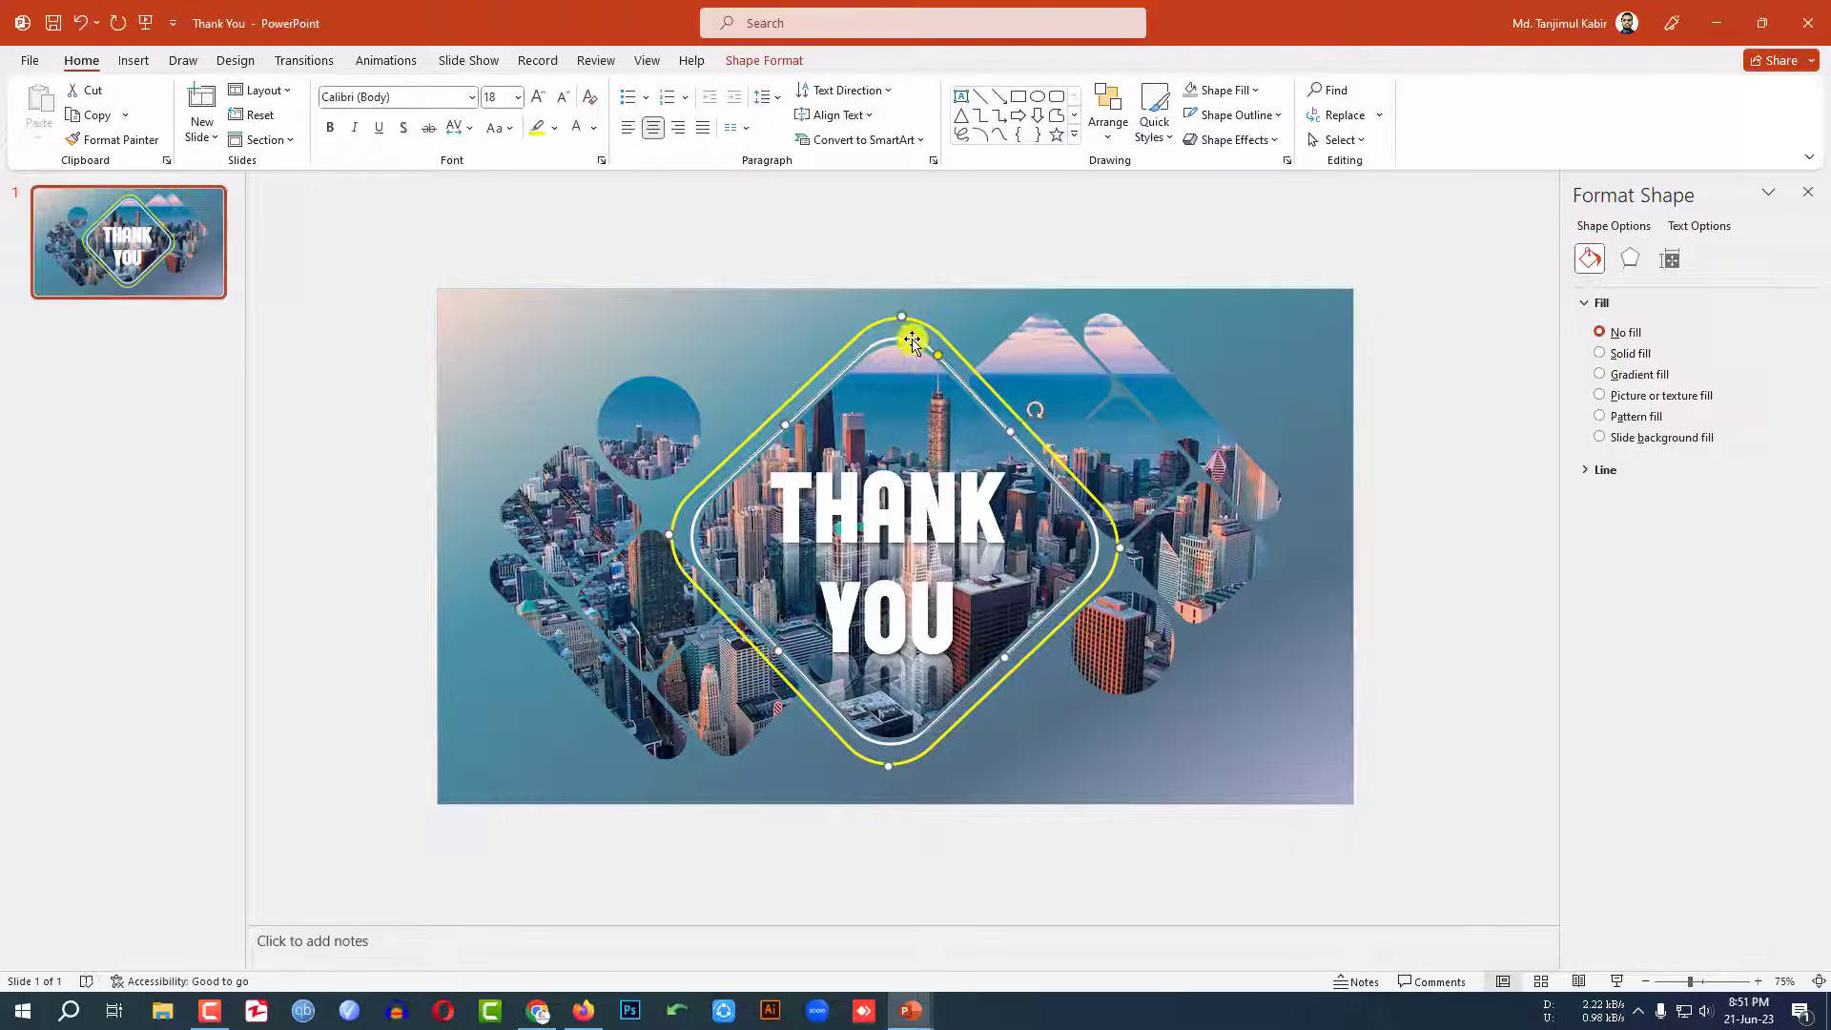
pyautogui.keyDown('shift'); pyautogui.click(856, 335); pyautogui.keyUp('shift')
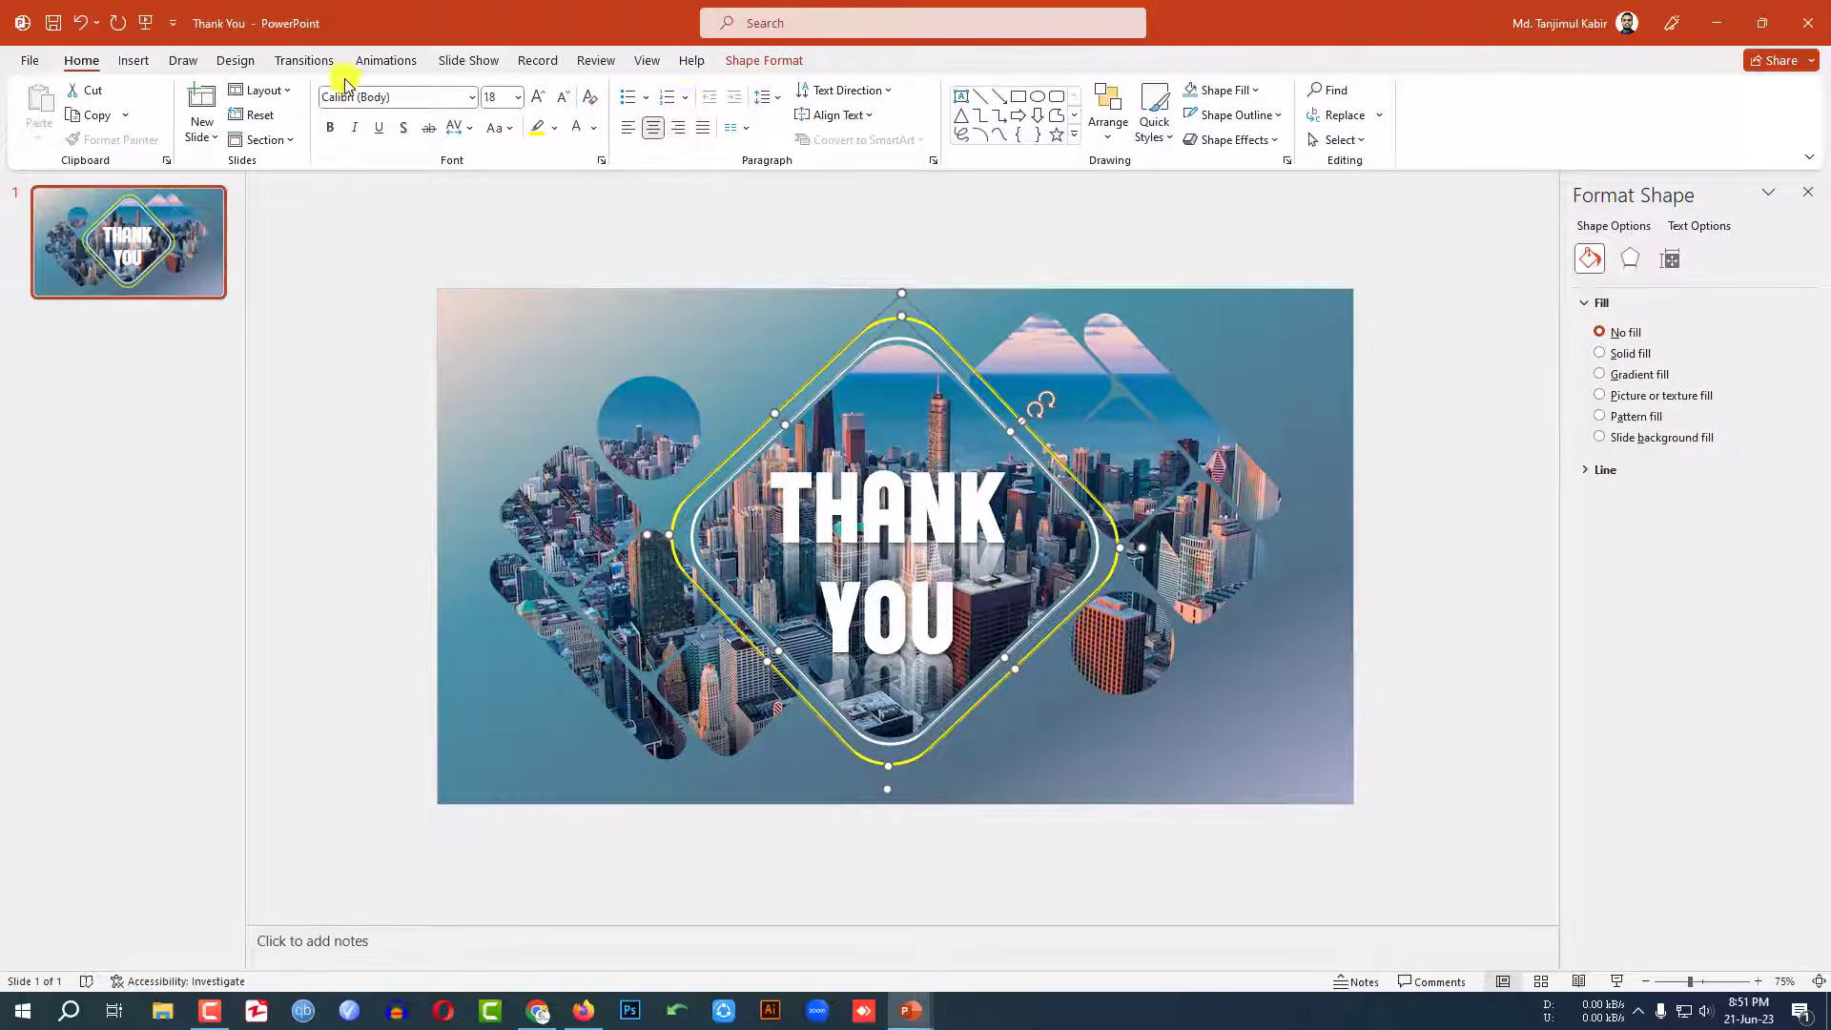
pyautogui.click(385, 67)
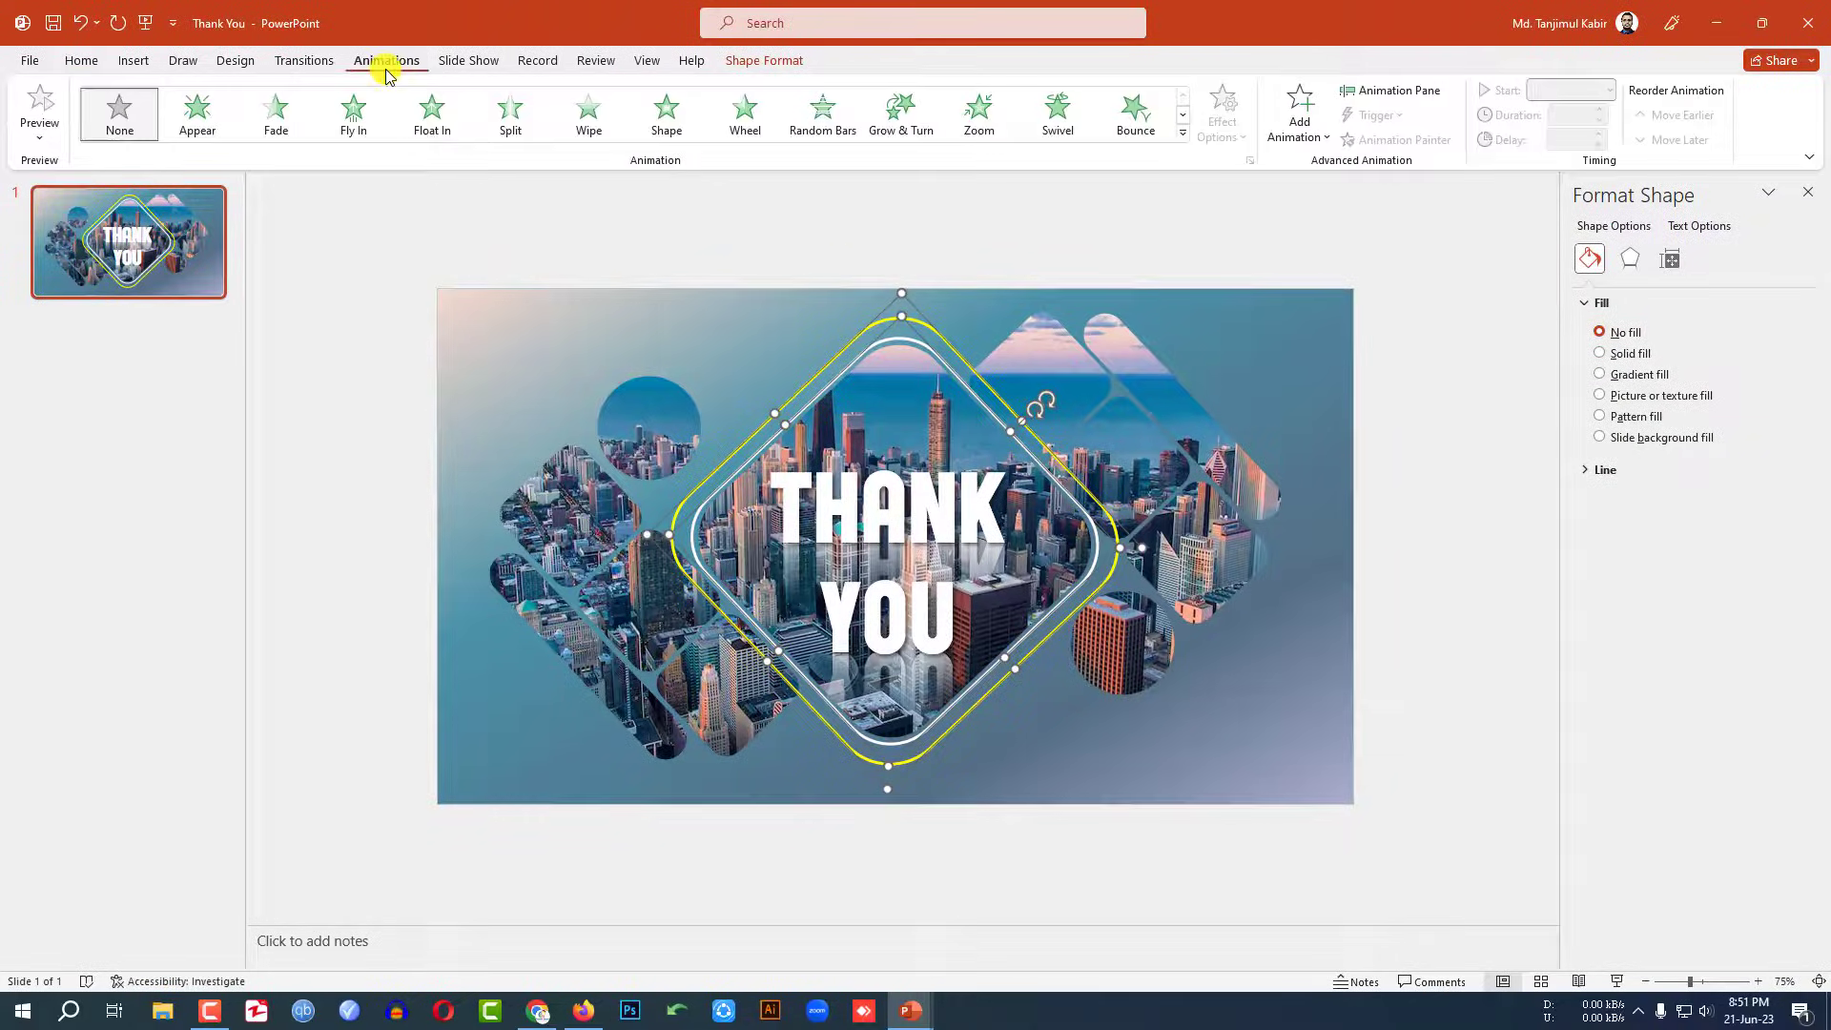
pyautogui.click(1301, 143)
pyautogui.click(1541, 391)
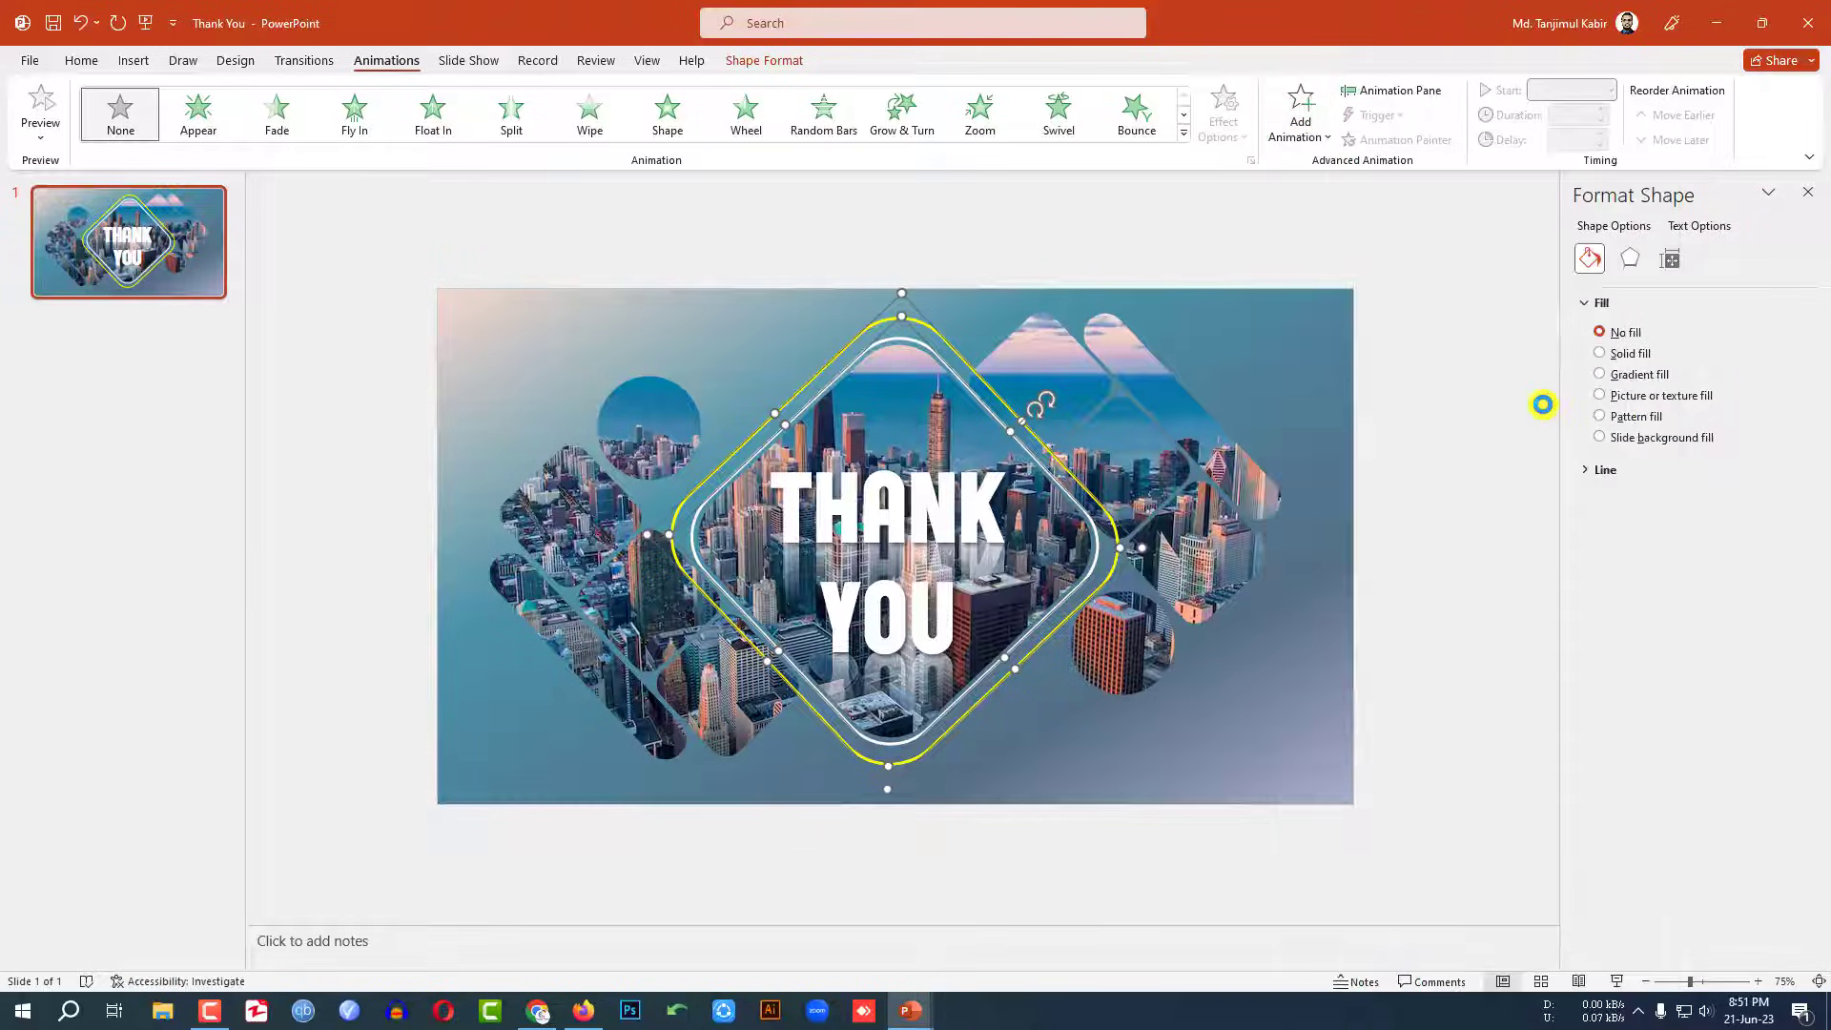
pyautogui.click(1583, 115)
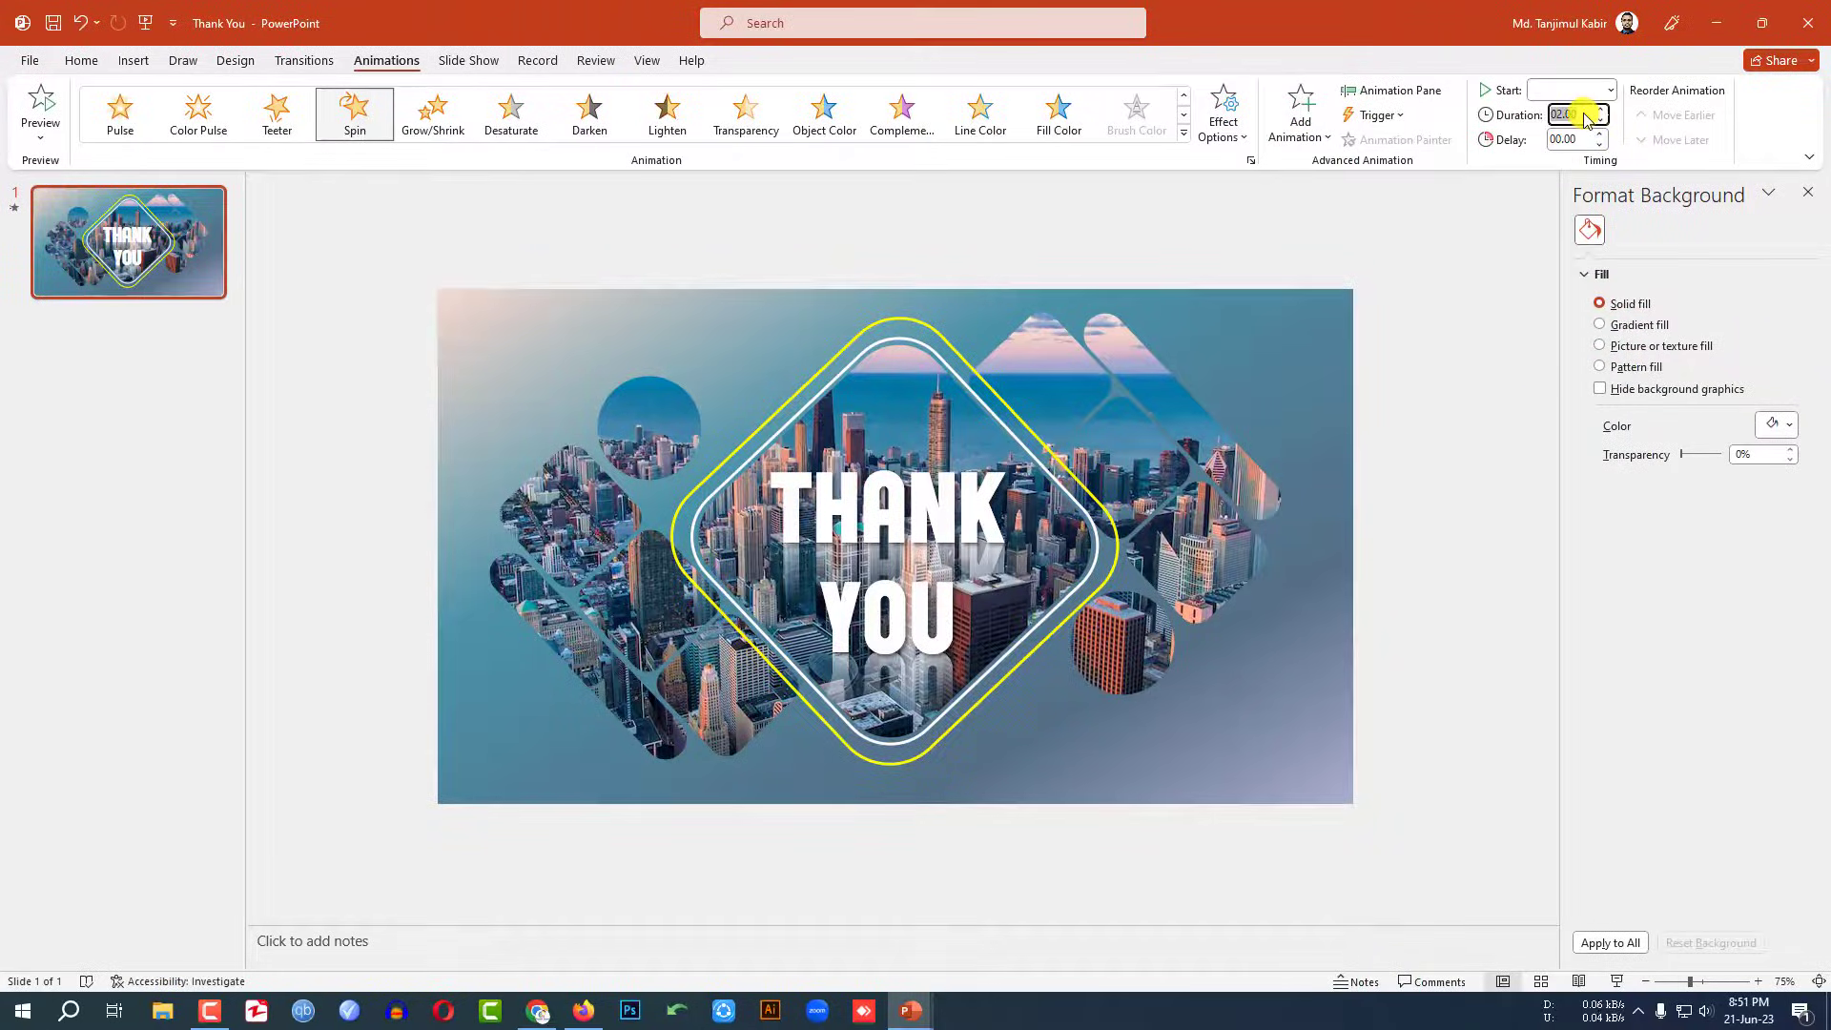
# Make the yellow outline's spin start With Previous and turn counterclockwise
pyautogui.click(1081, 480)
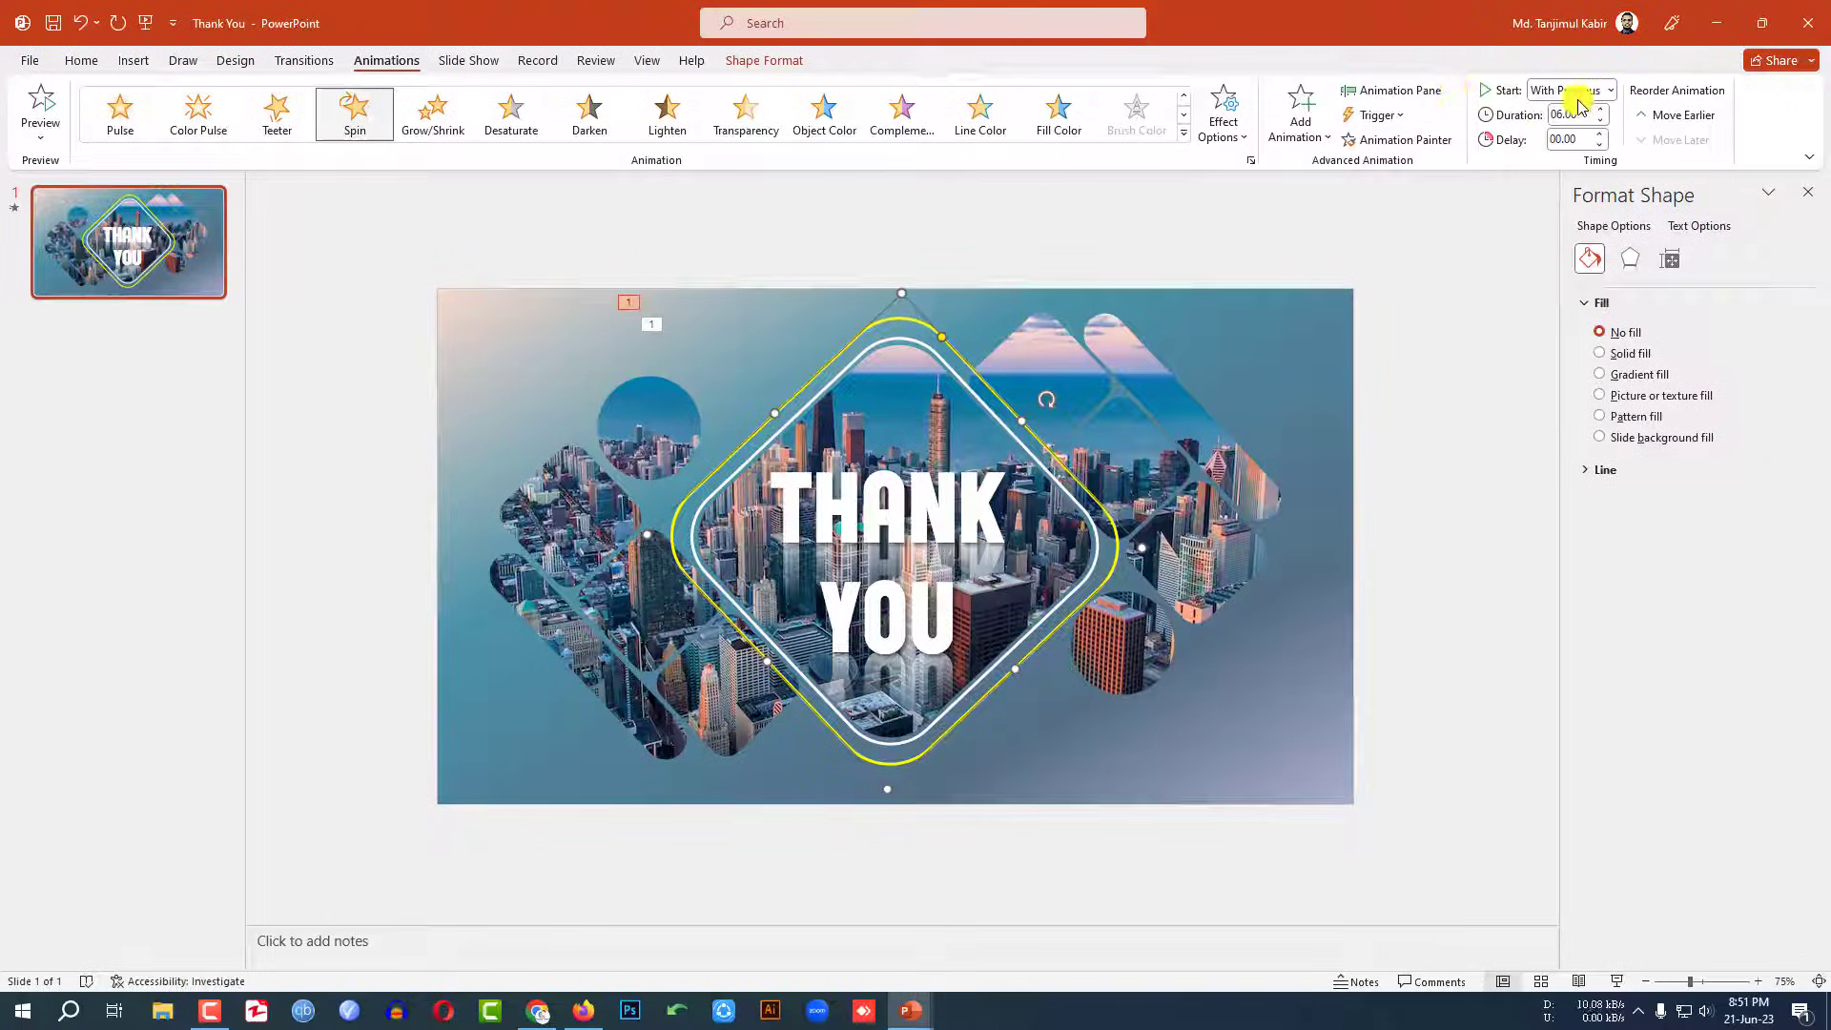
pyautogui.click(1224, 119)
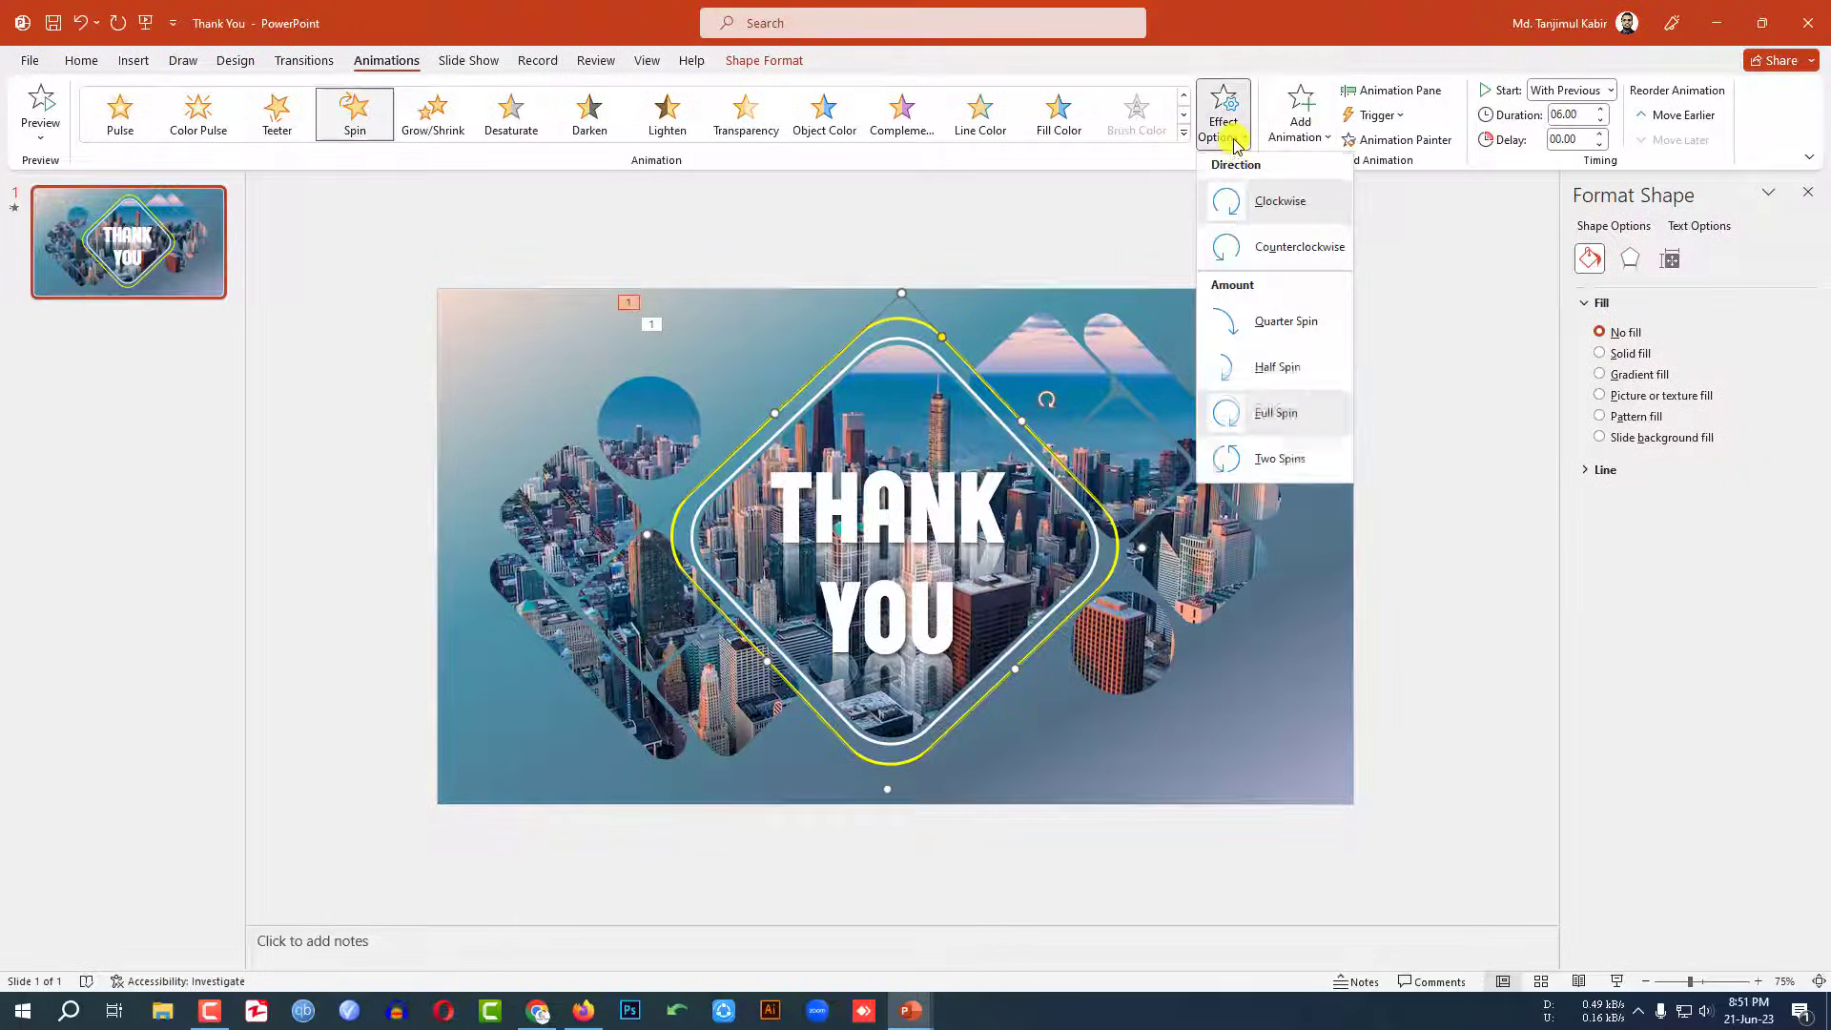
pyautogui.click(1027, 455)
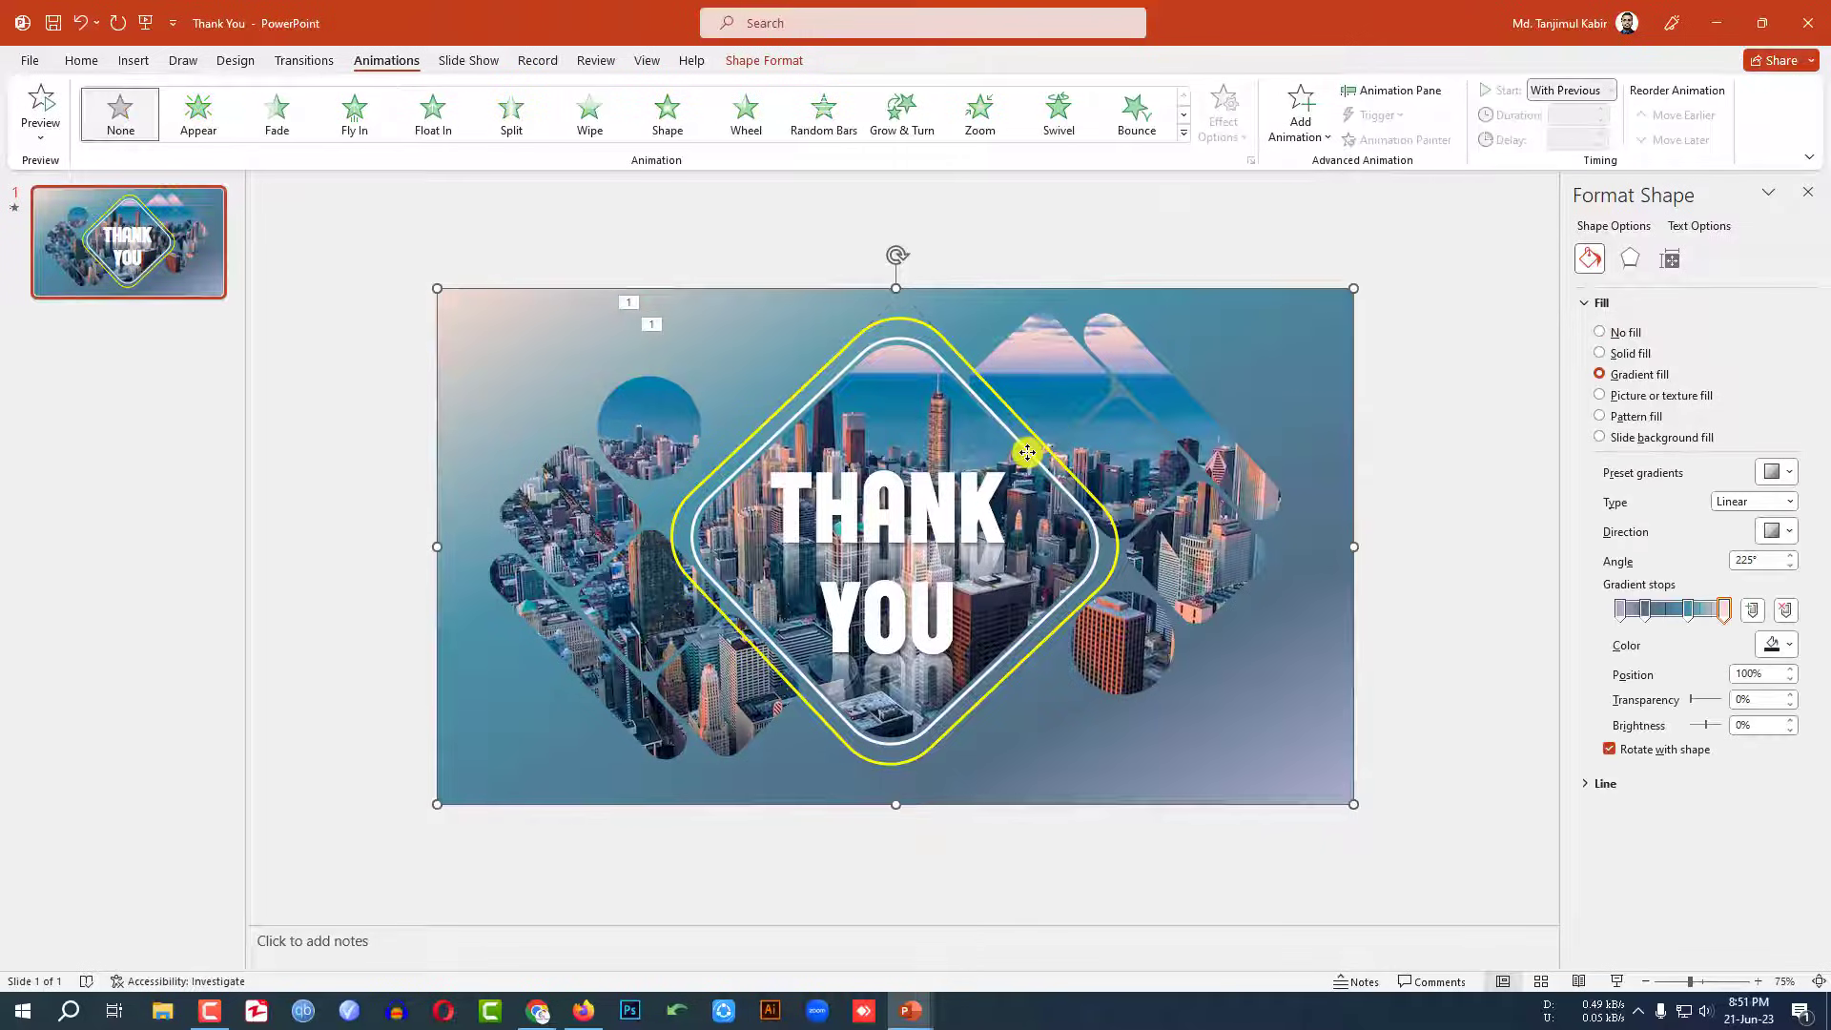
pyautogui.click(1027, 453)
pyautogui.click(1610, 89)
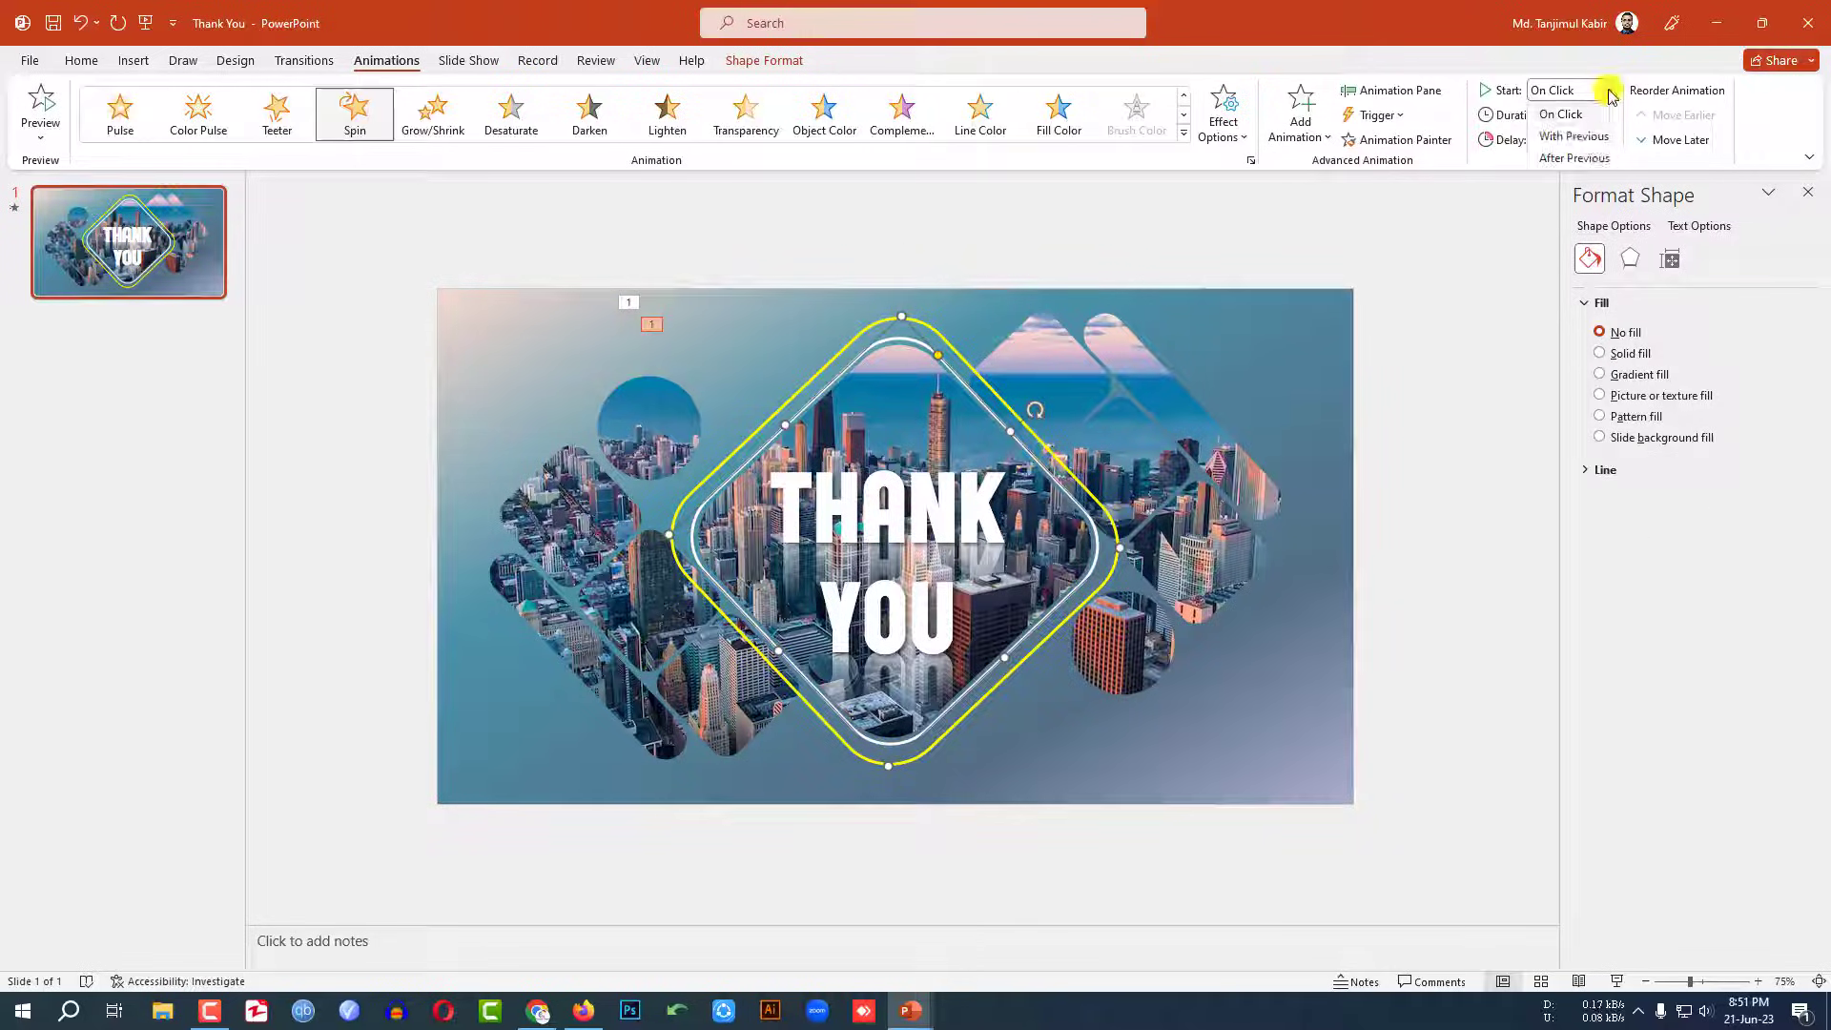
pyautogui.click(1576, 140)
pyautogui.click(1223, 122)
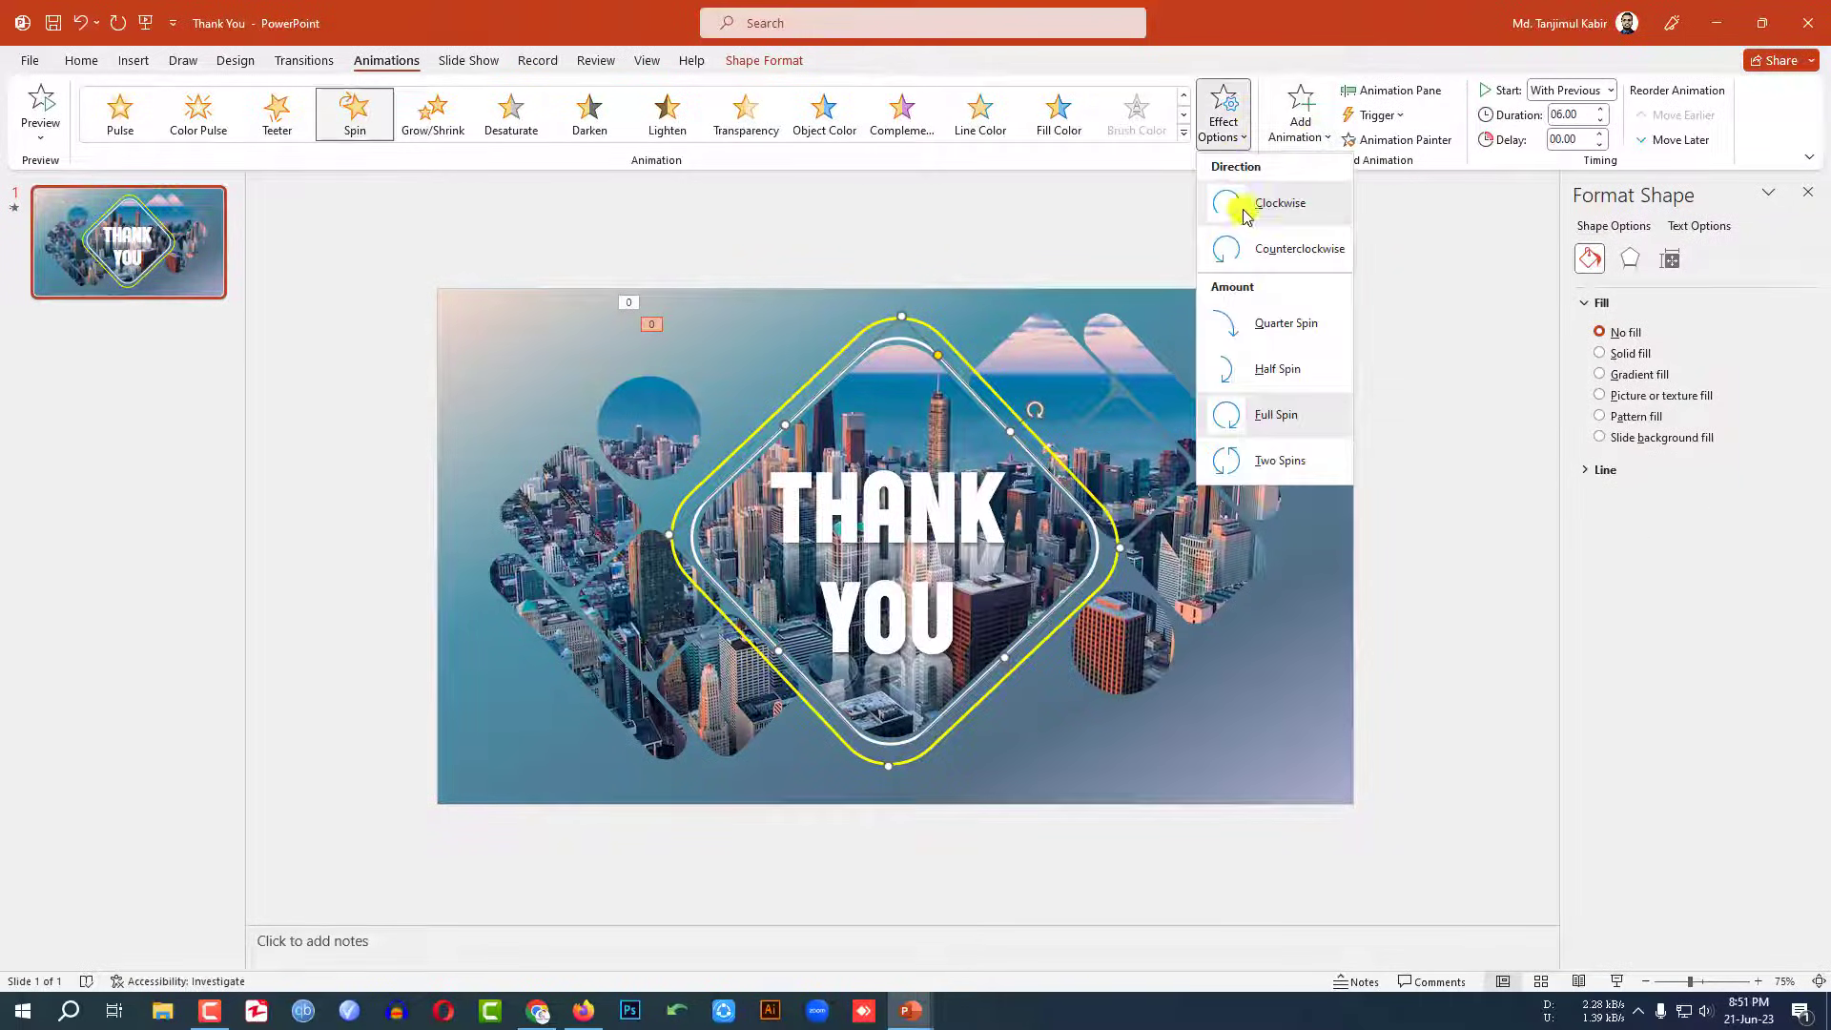
pyautogui.click(1268, 249)
pyautogui.click(1463, 368)
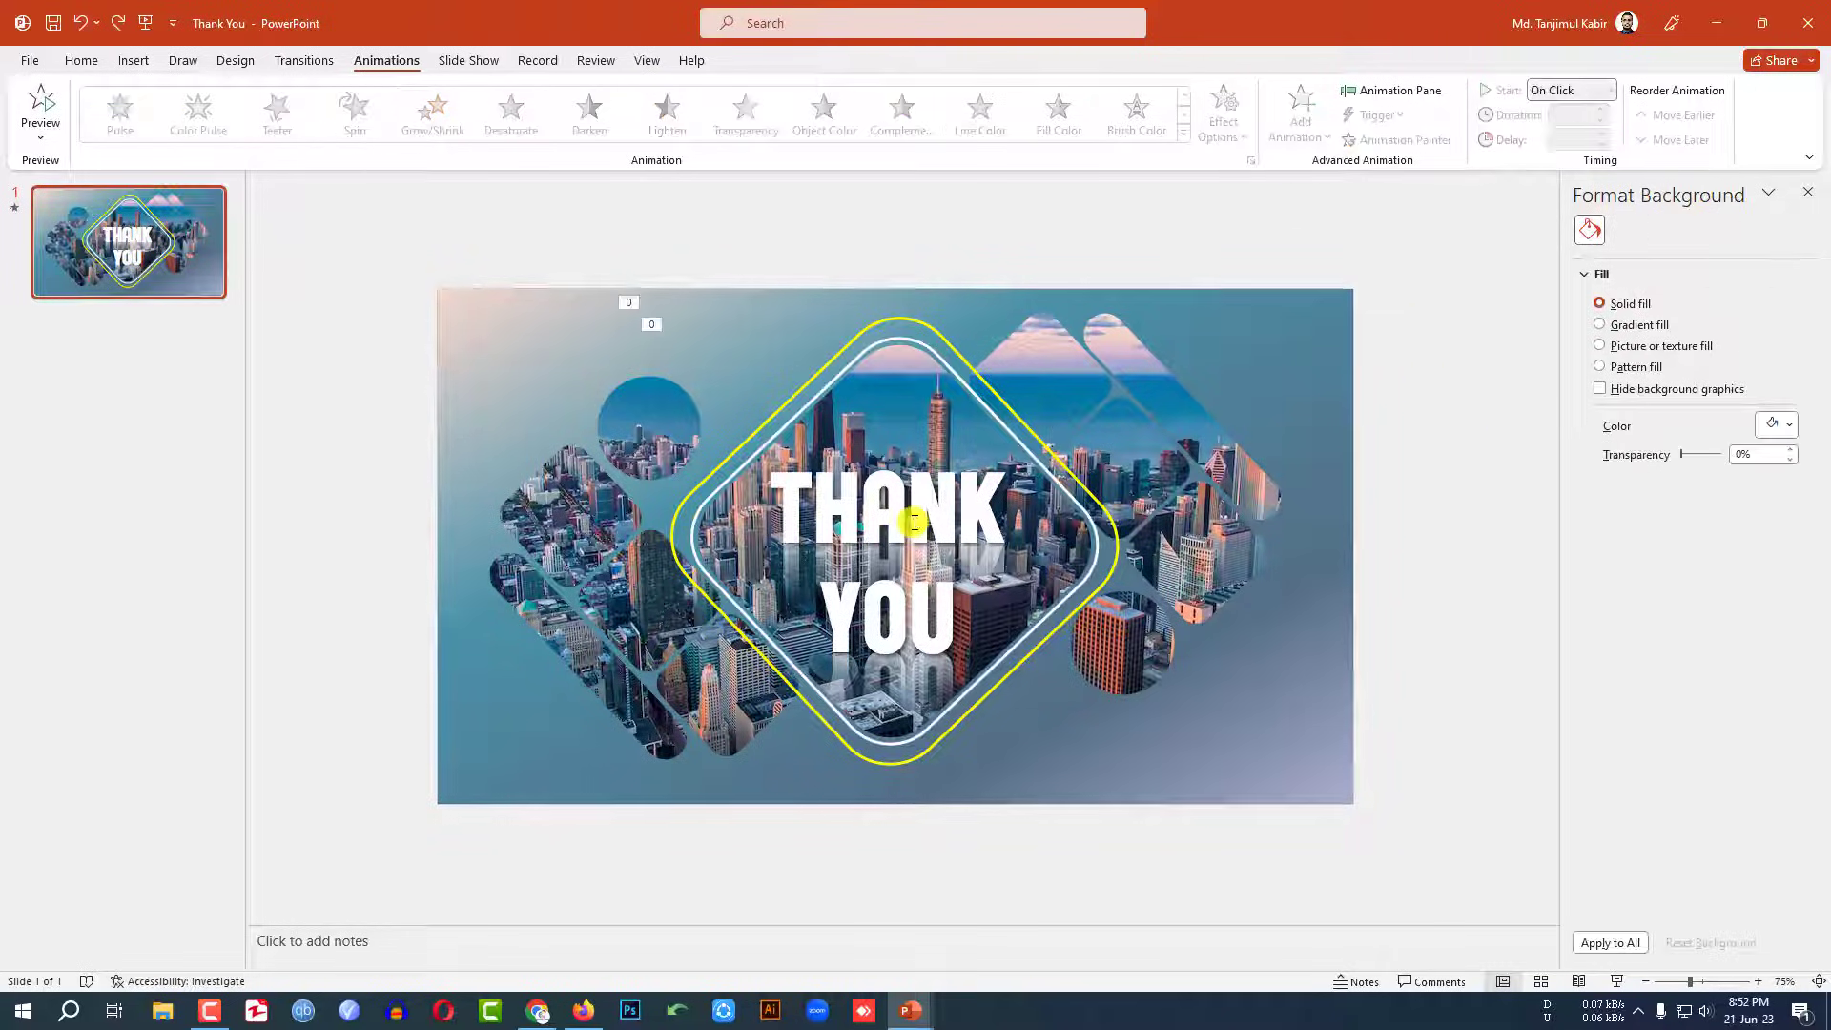
pyautogui.click(922, 508)
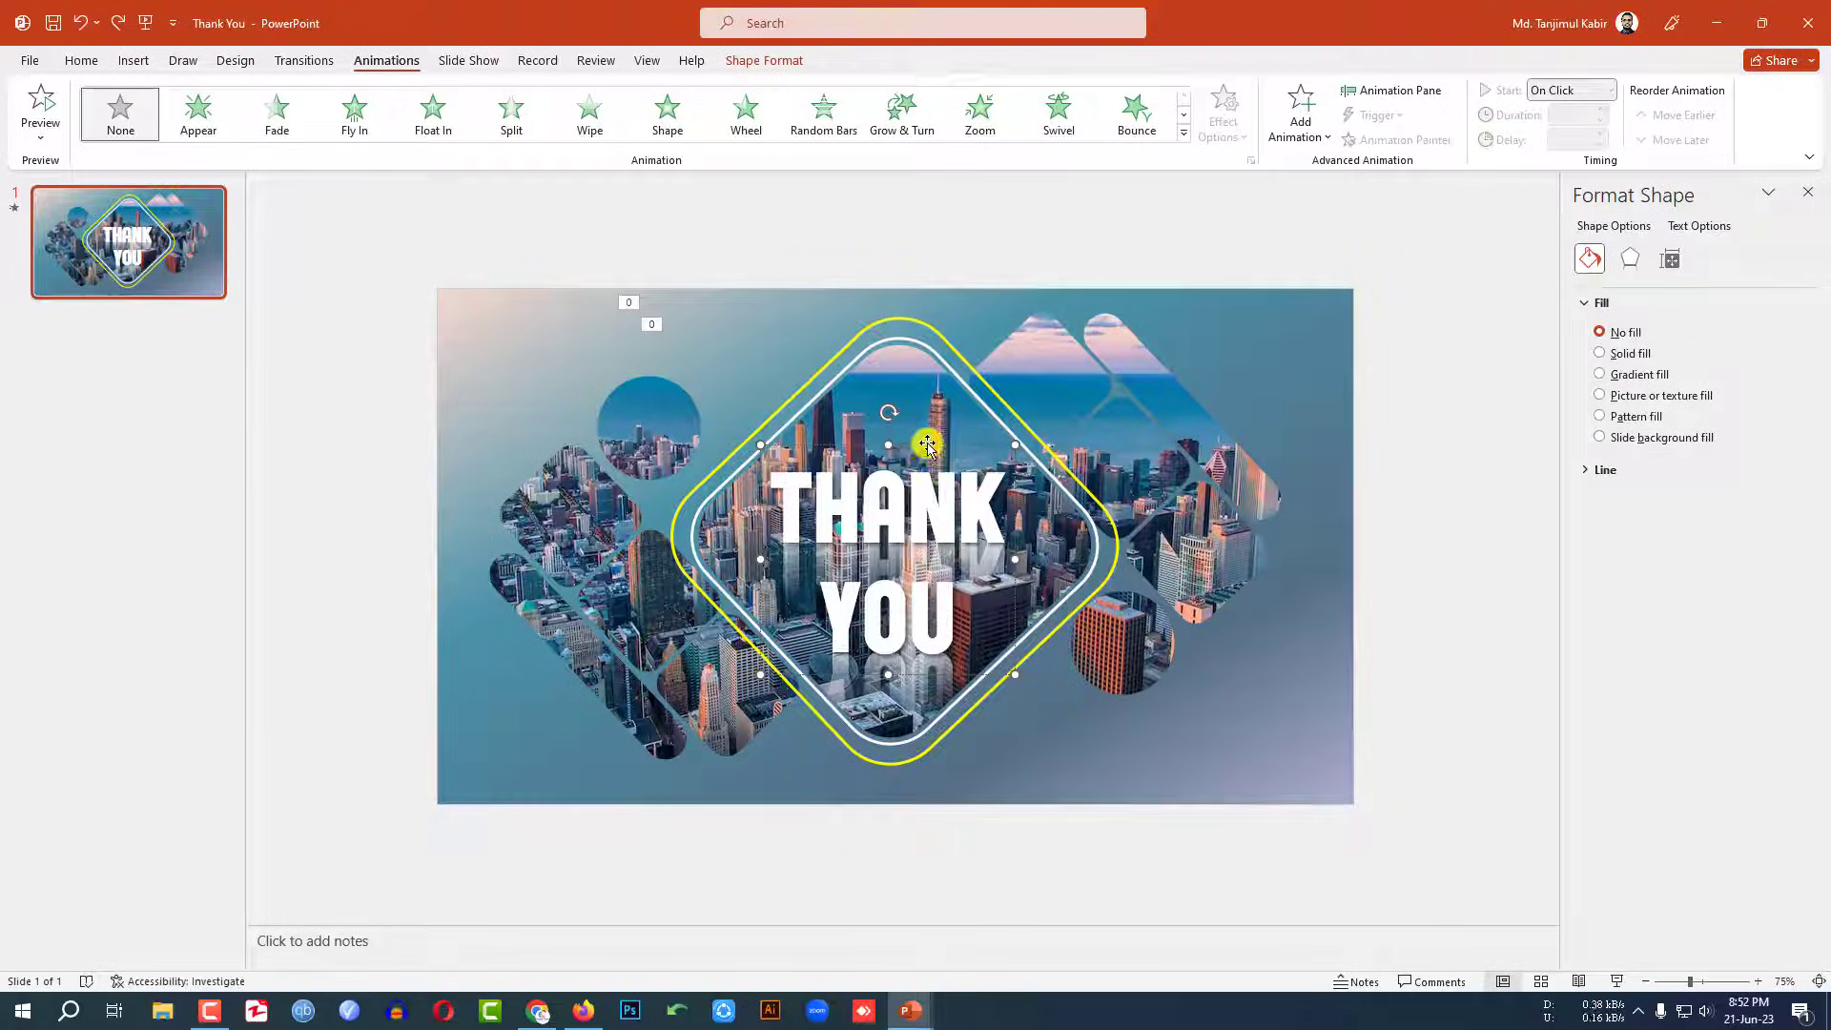
# Give THANK YOU a longer Pulse starting With Previous, and show the Animation Pane
pyautogui.click(1297, 136)
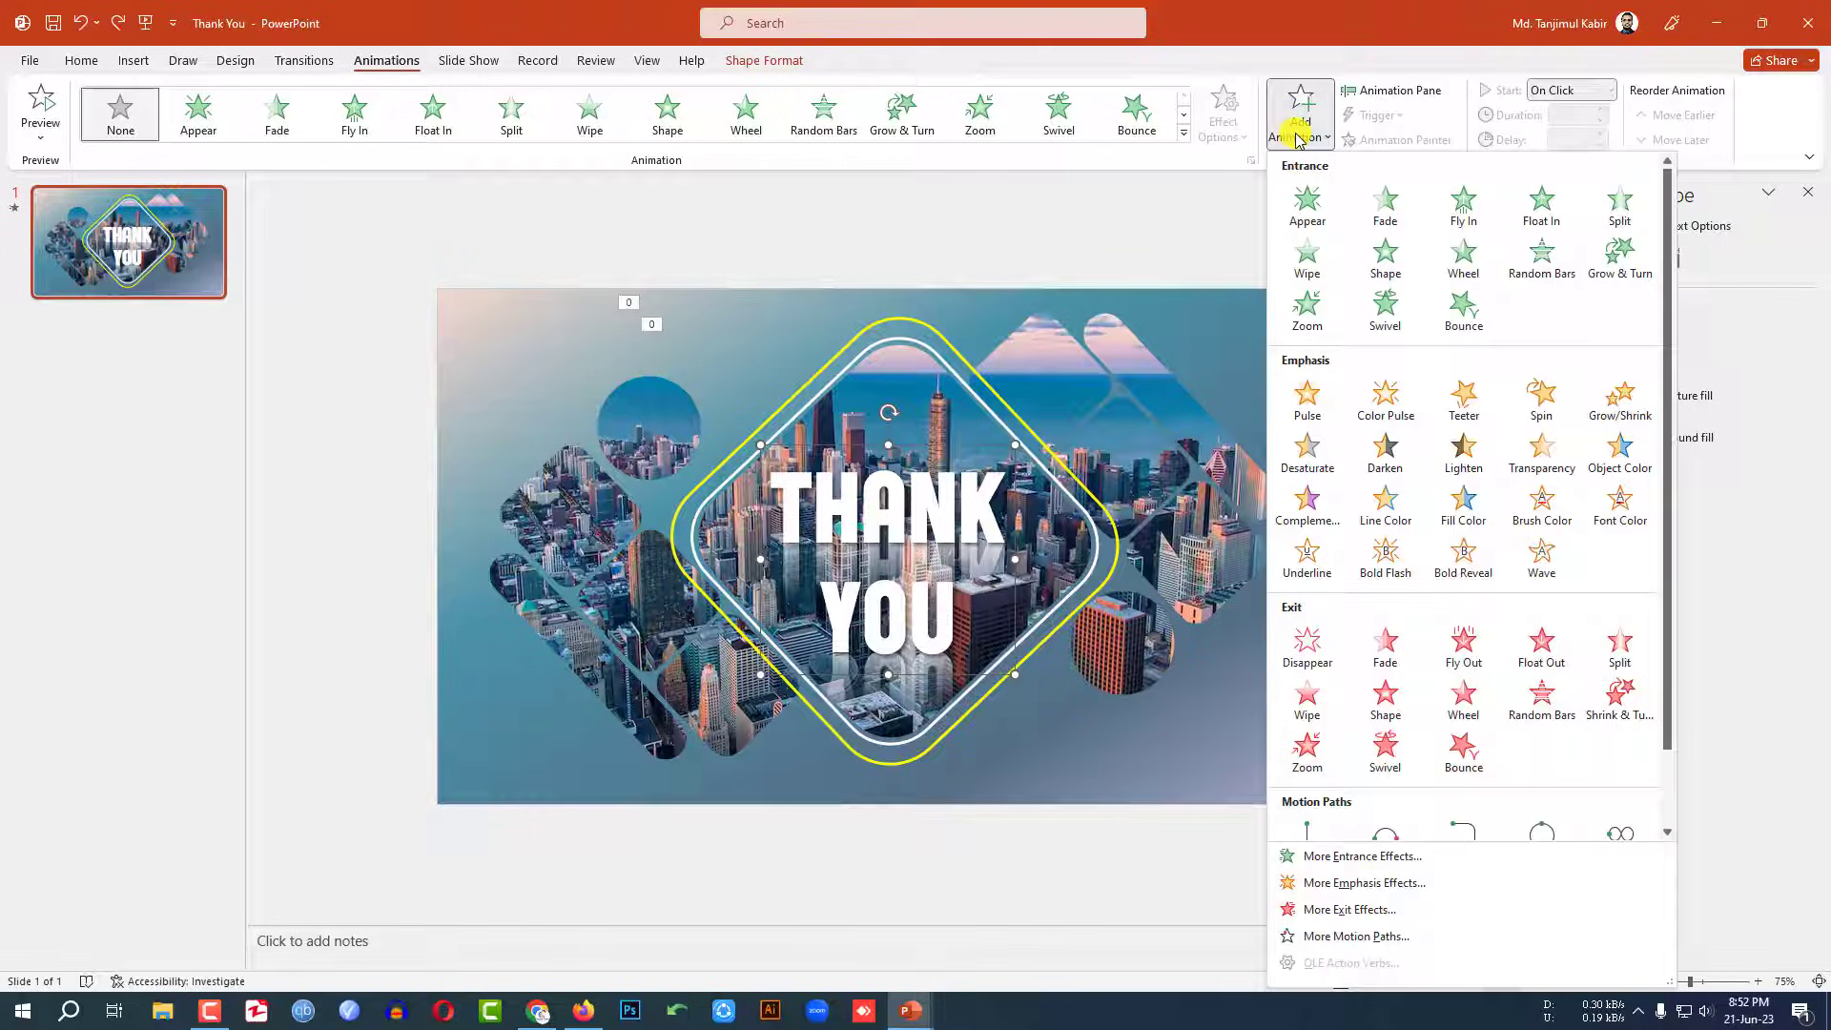
pyautogui.click(1302, 399)
pyautogui.click(1601, 109)
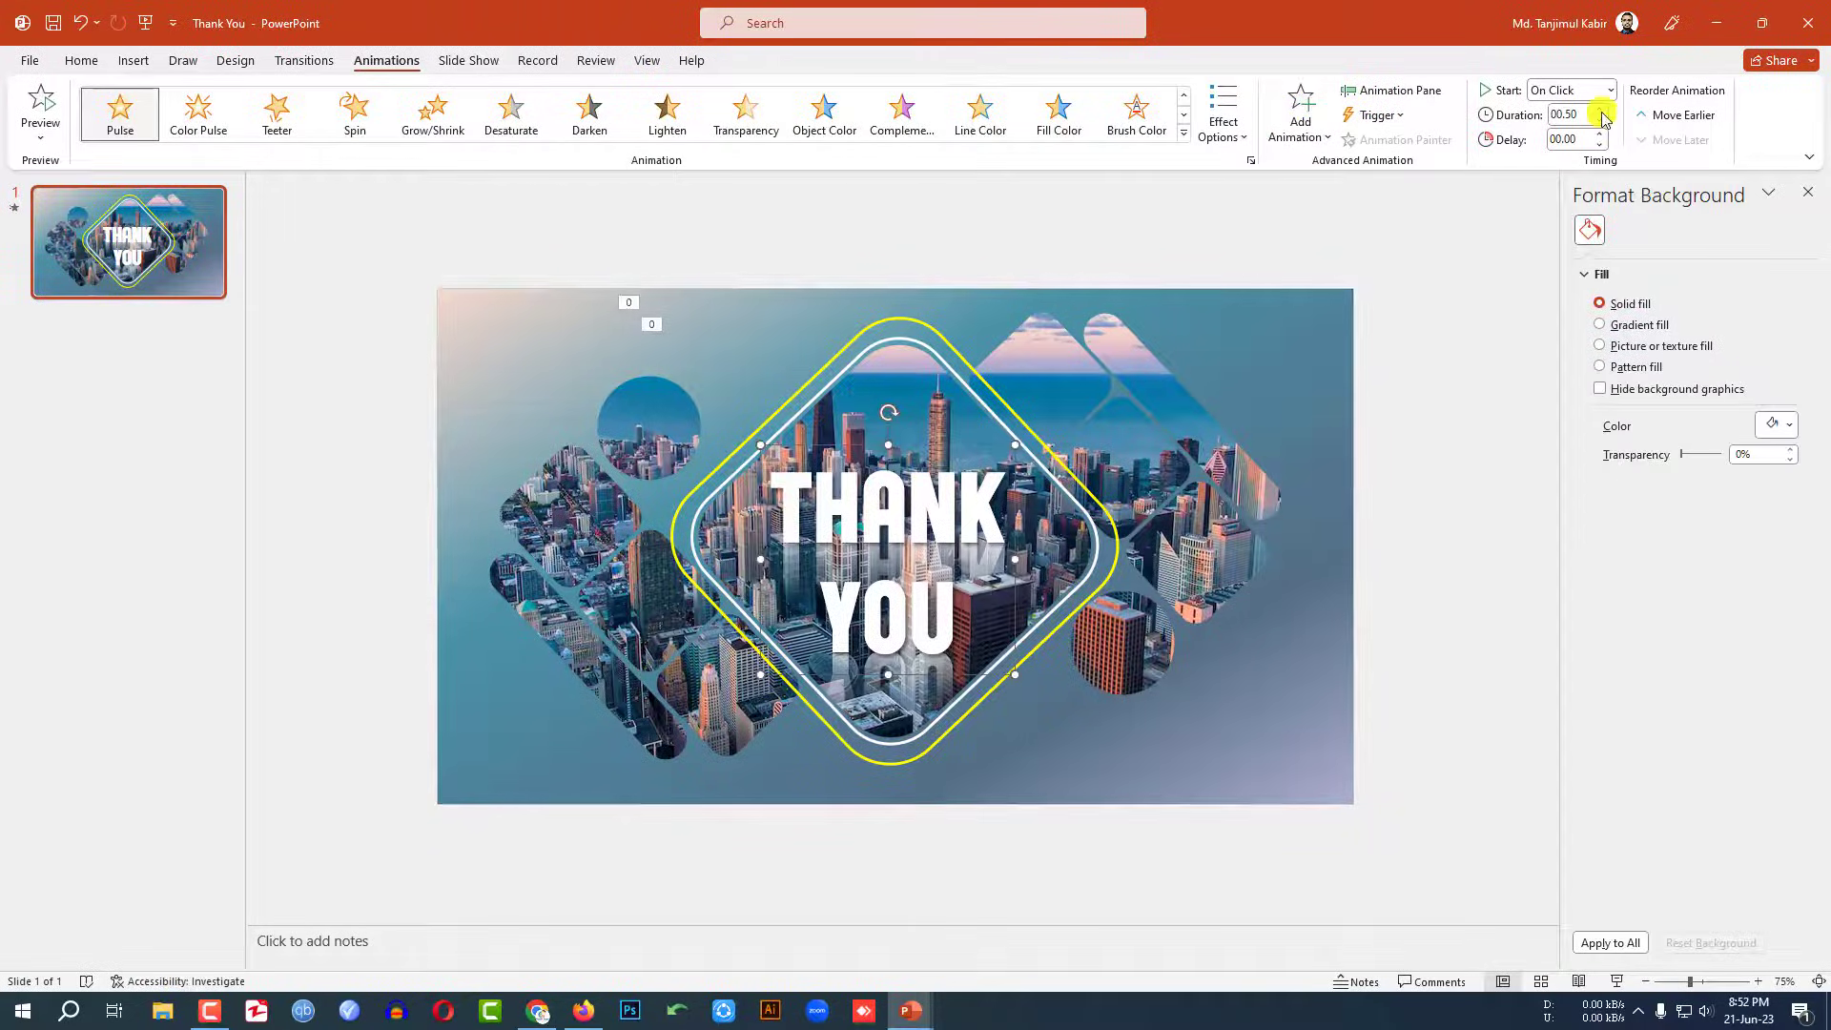
pyautogui.click(1610, 89)
pyautogui.click(1572, 138)
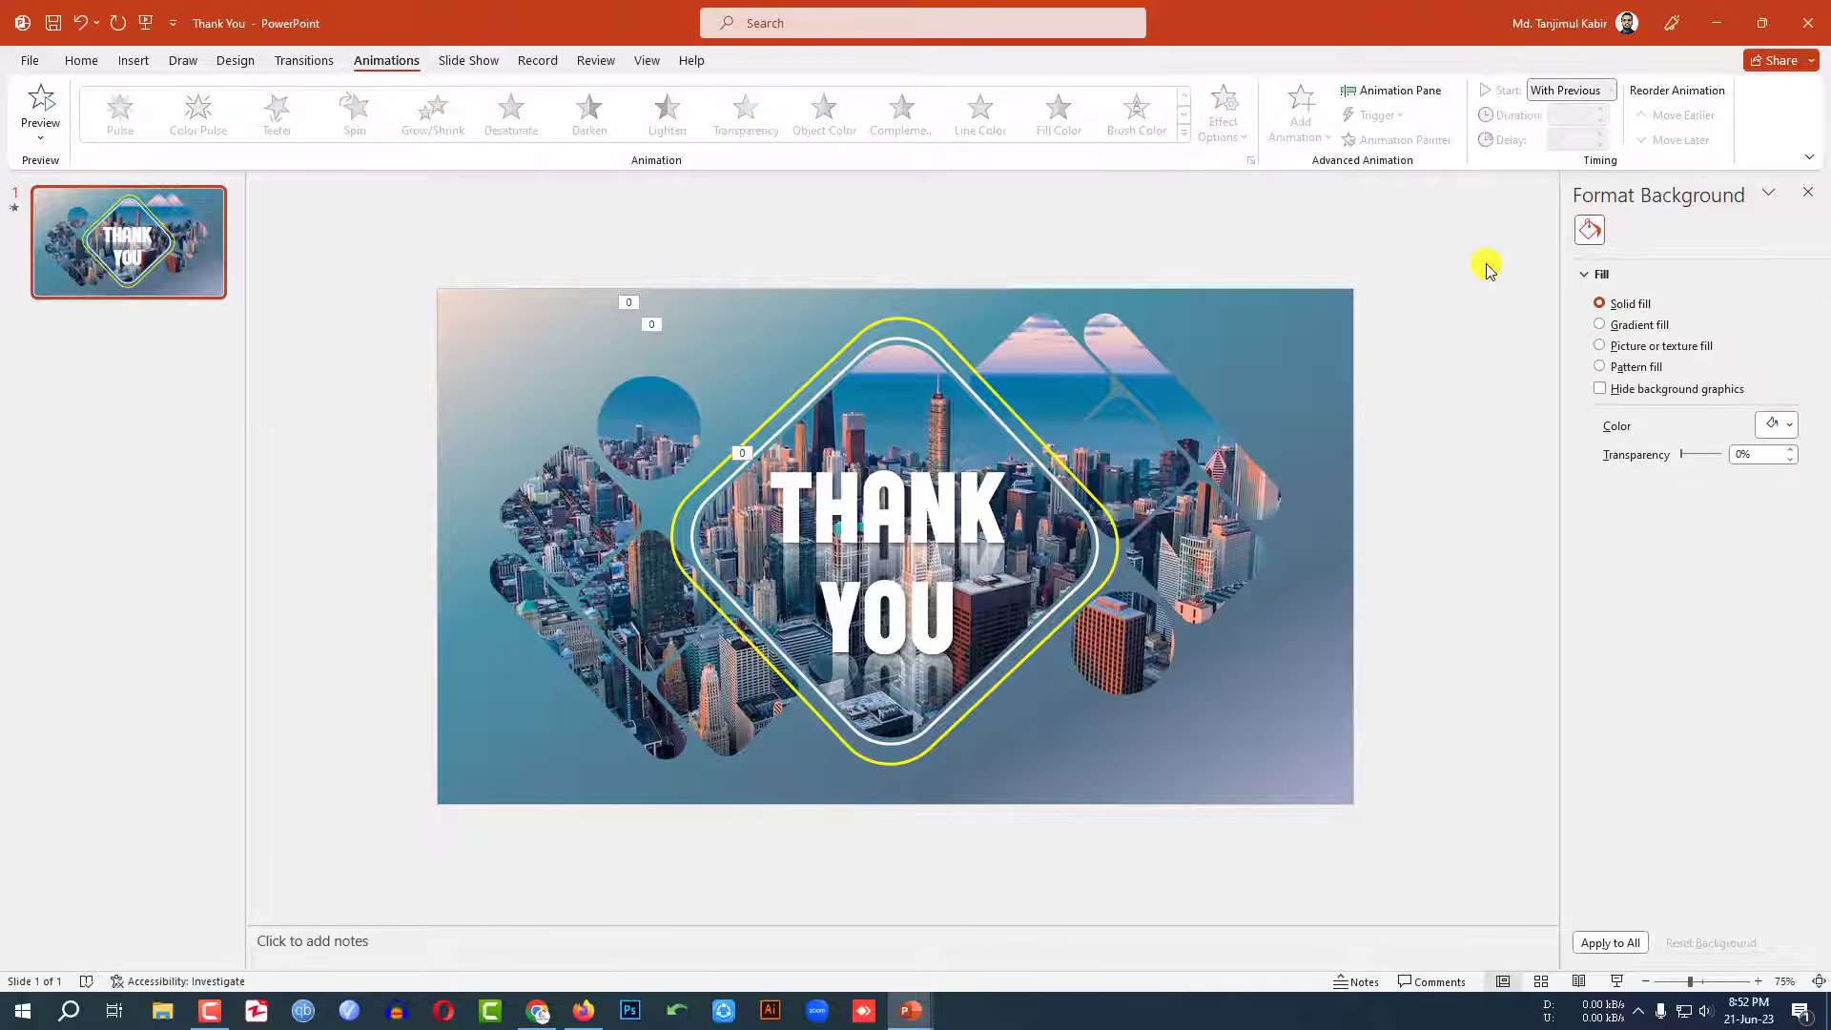
pyautogui.click(1392, 90)
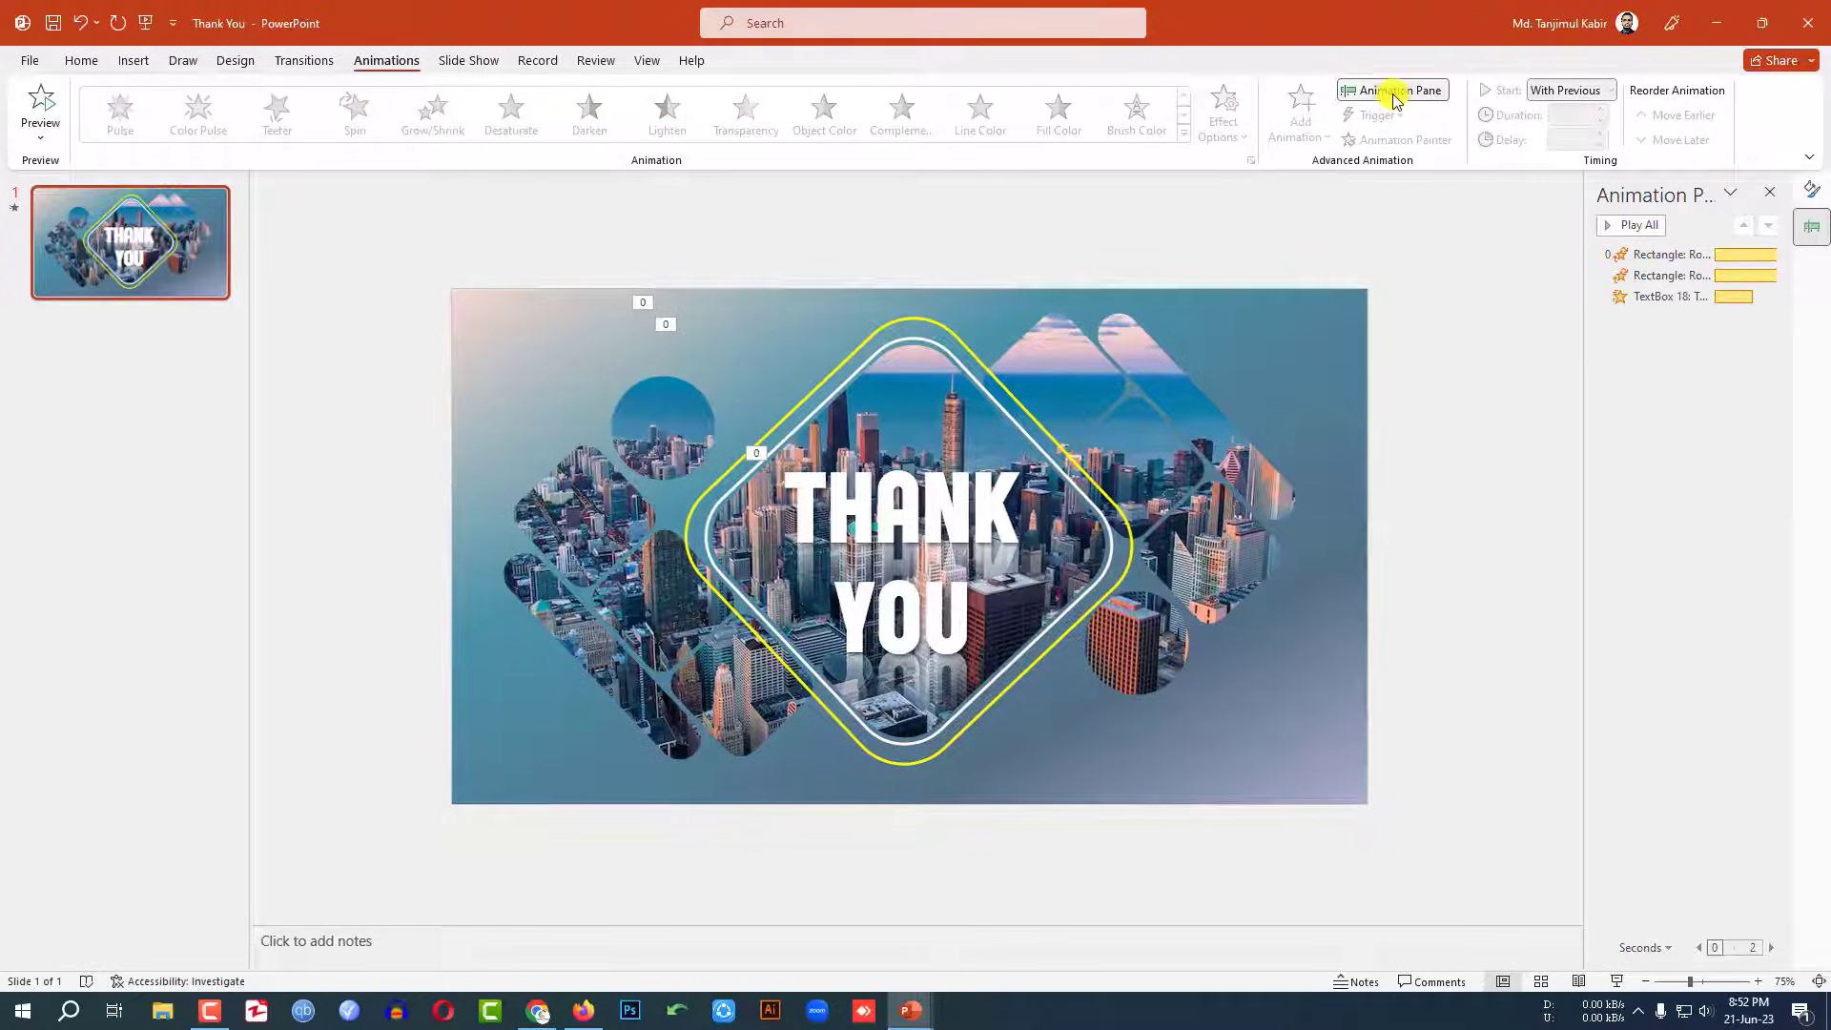
# Set all three animations in the Animation Pane to repeat Until End of Slide
pyautogui.click(1667, 255)
pyautogui.keyDown('shift'); pyautogui.click(1668, 279); pyautogui.keyUp('shift')
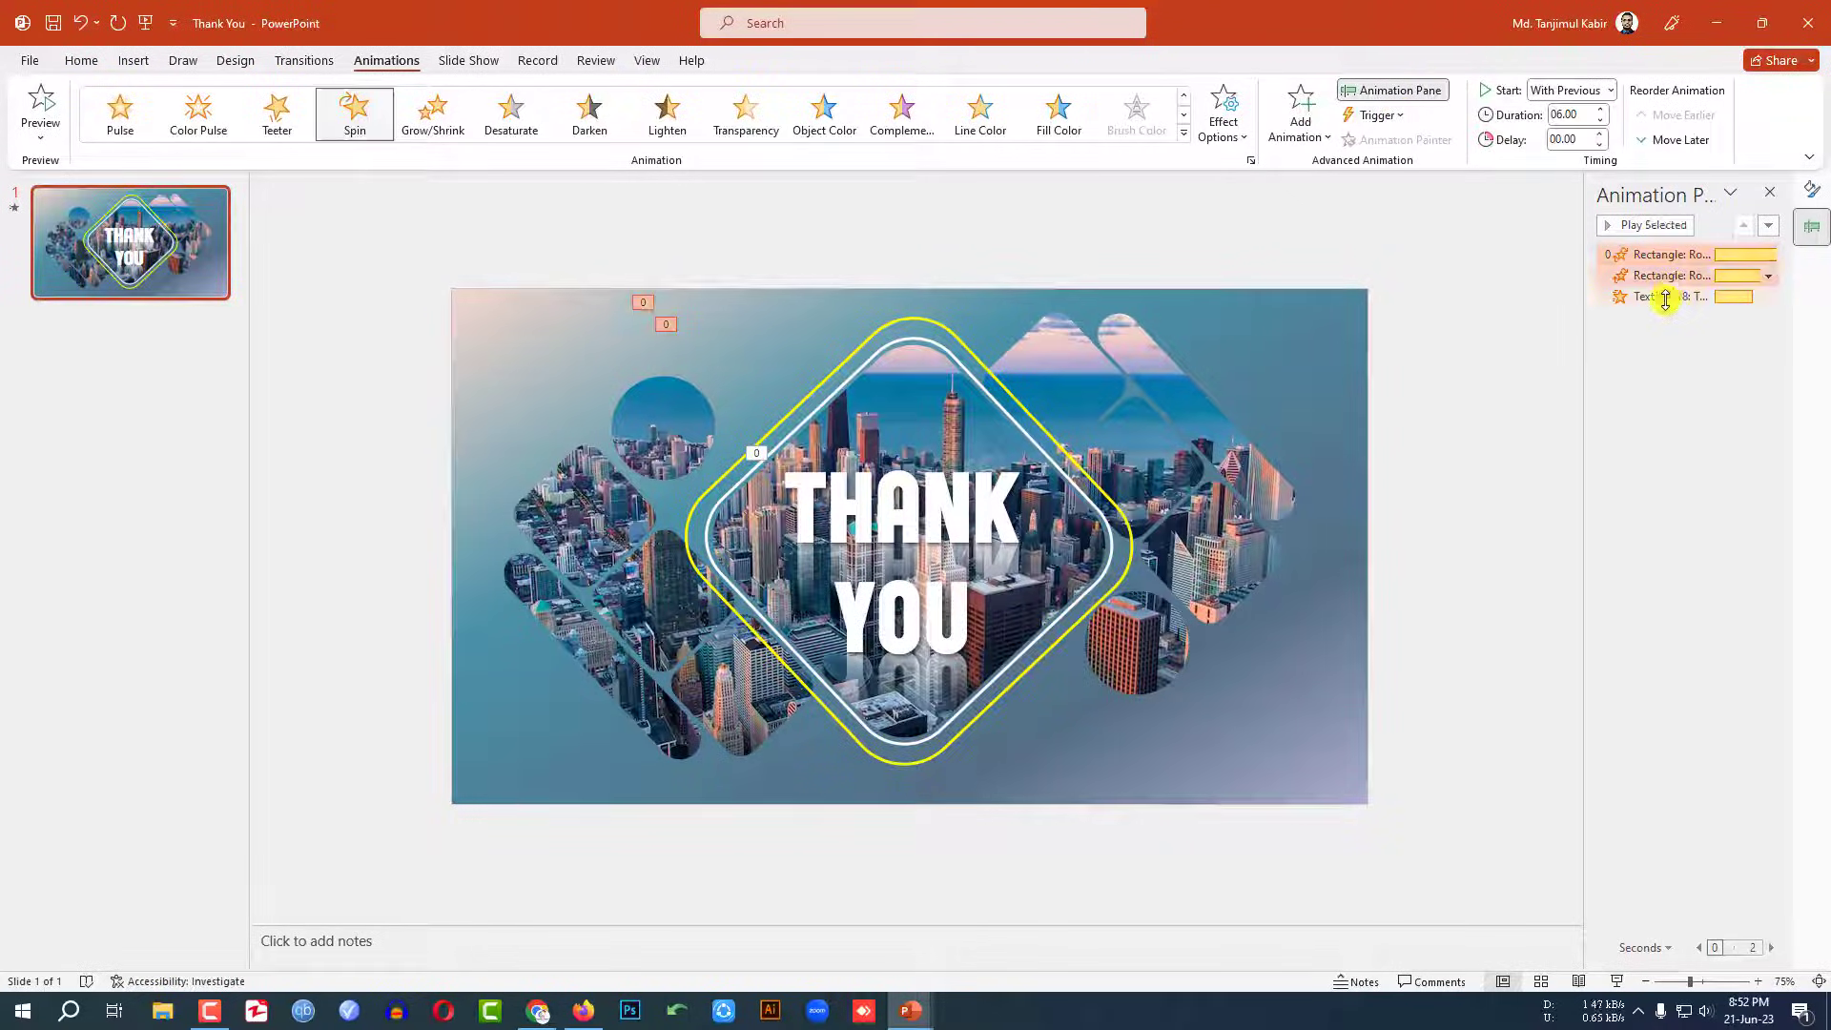
pyautogui.keyDown('shift'); pyautogui.click(1676, 297); pyautogui.keyUp('shift')
pyautogui.rightClick(1675, 297)
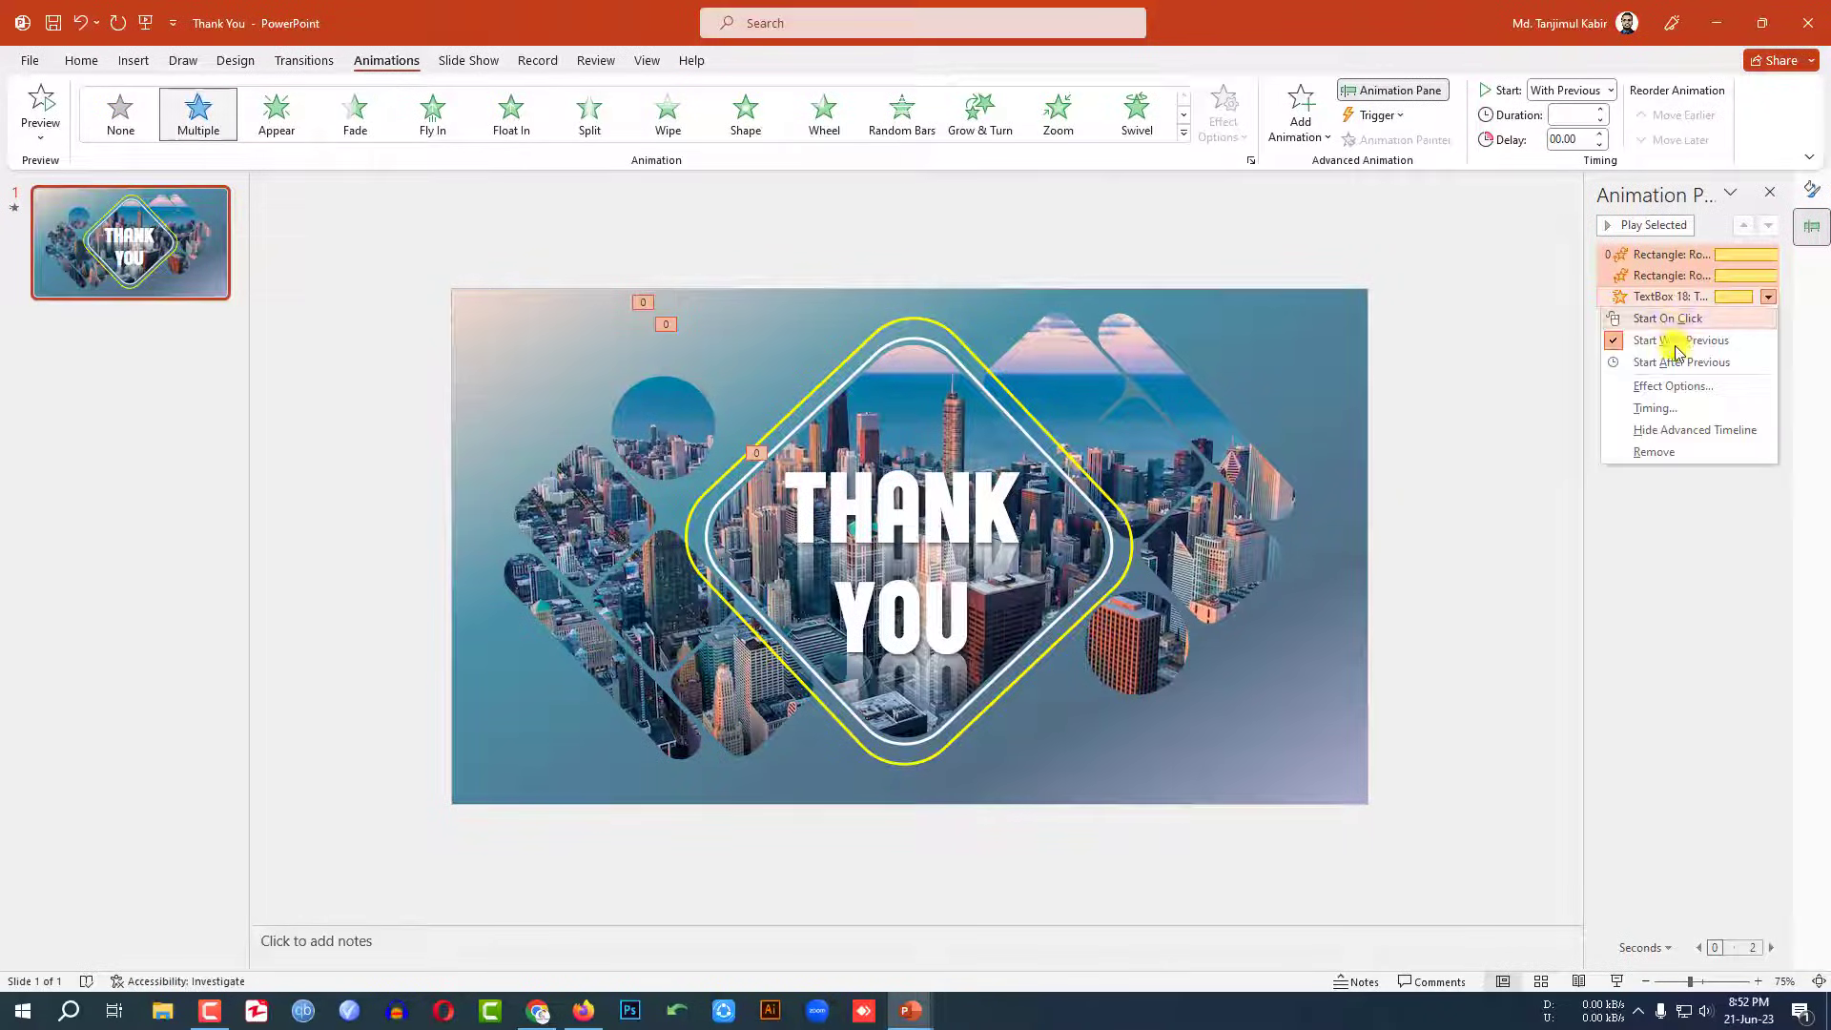
pyautogui.click(1655, 407)
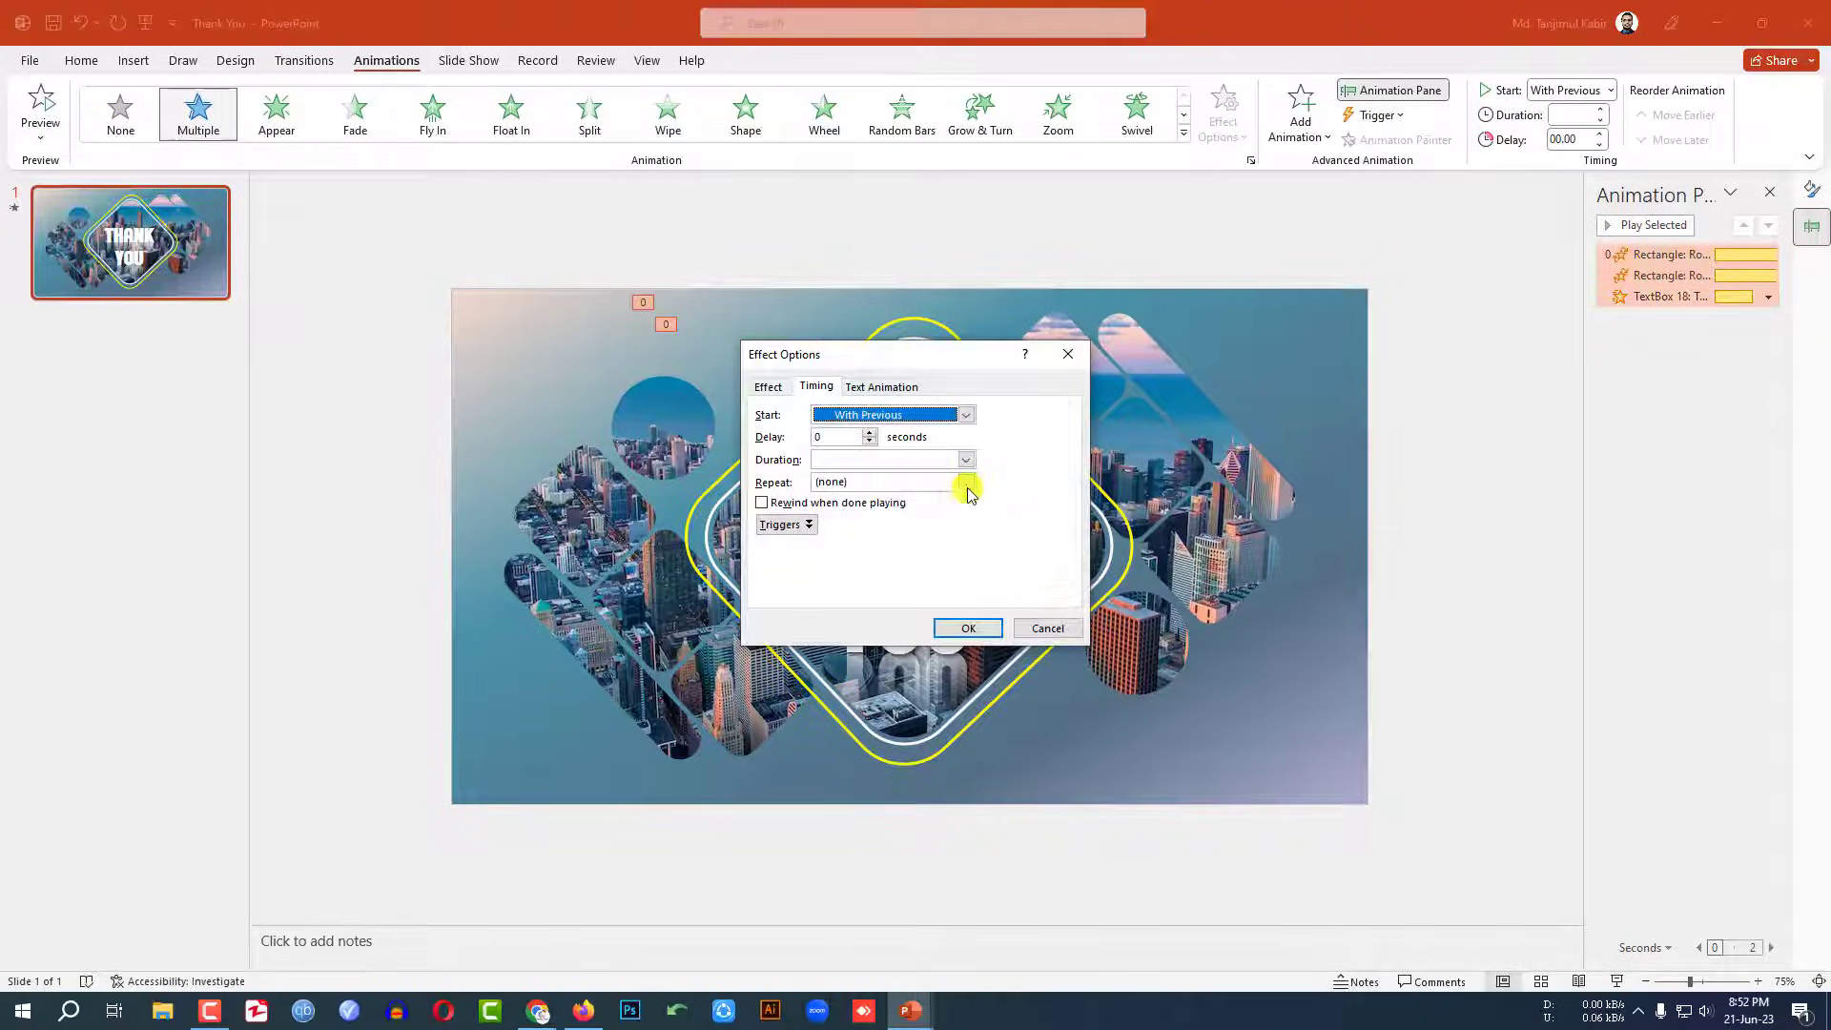
pyautogui.click(966, 482)
pyautogui.click(883, 587)
pyautogui.click(968, 625)
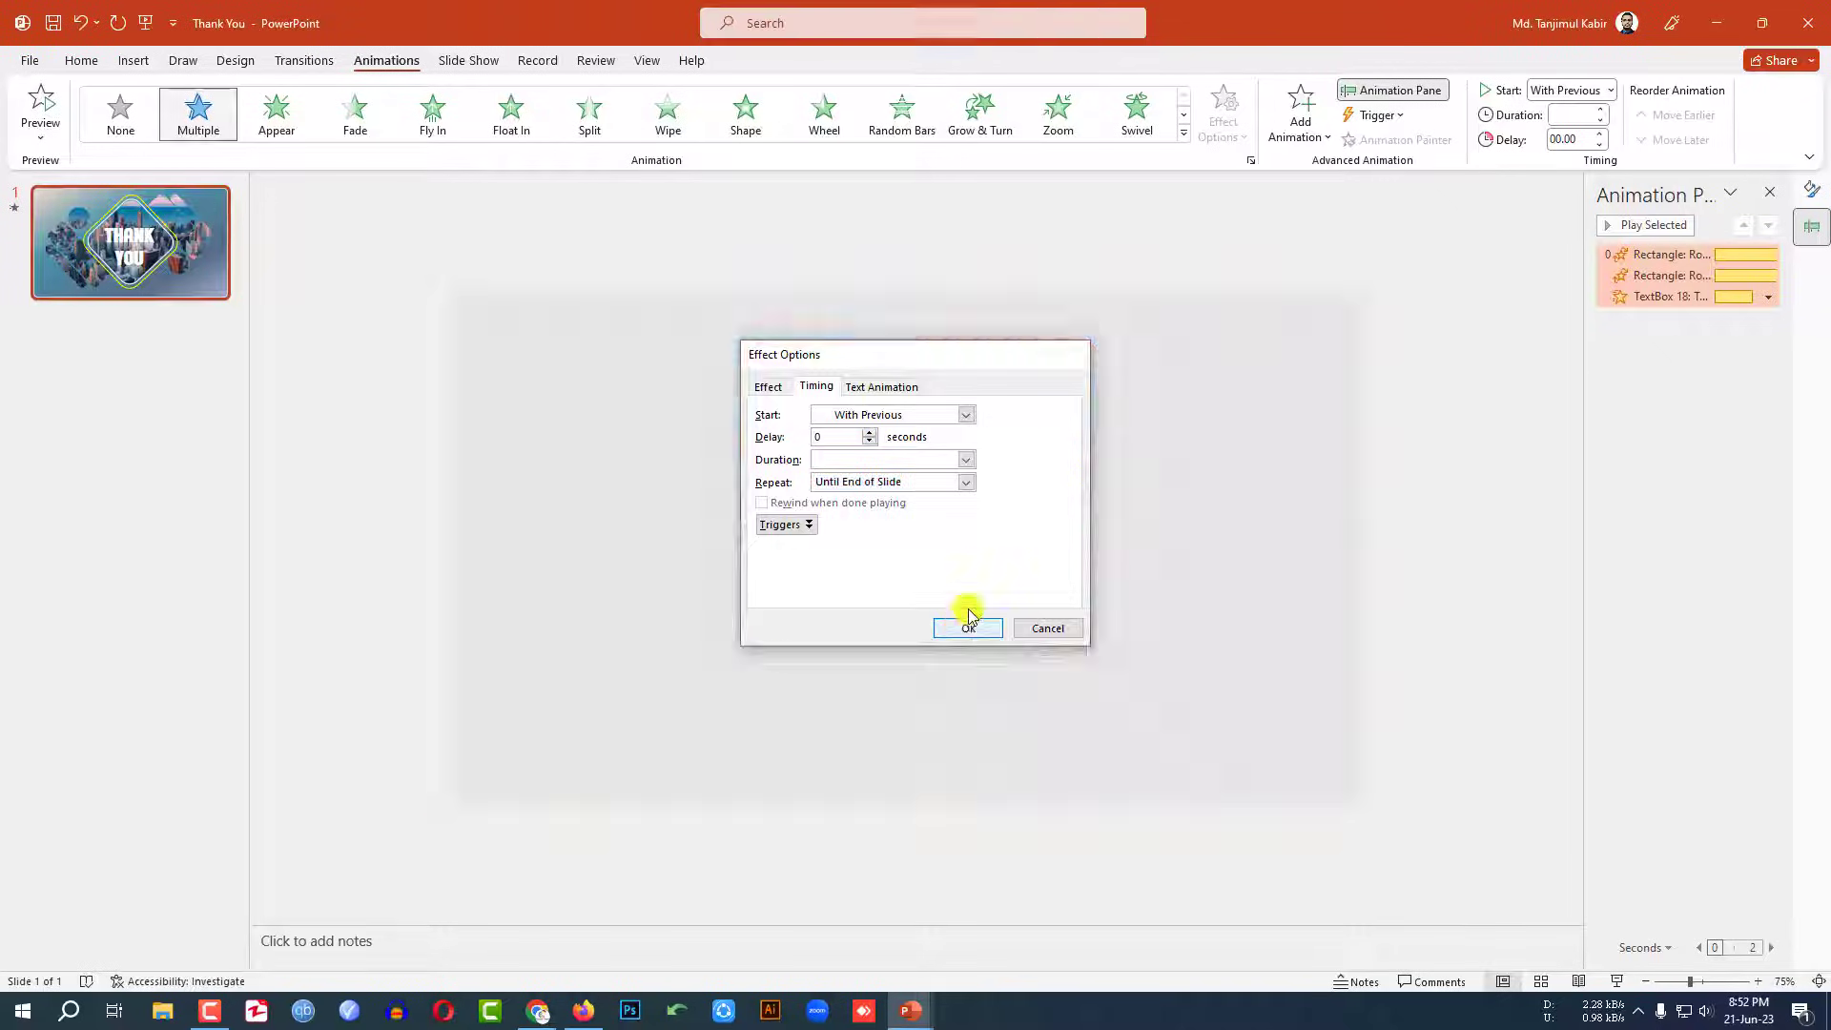